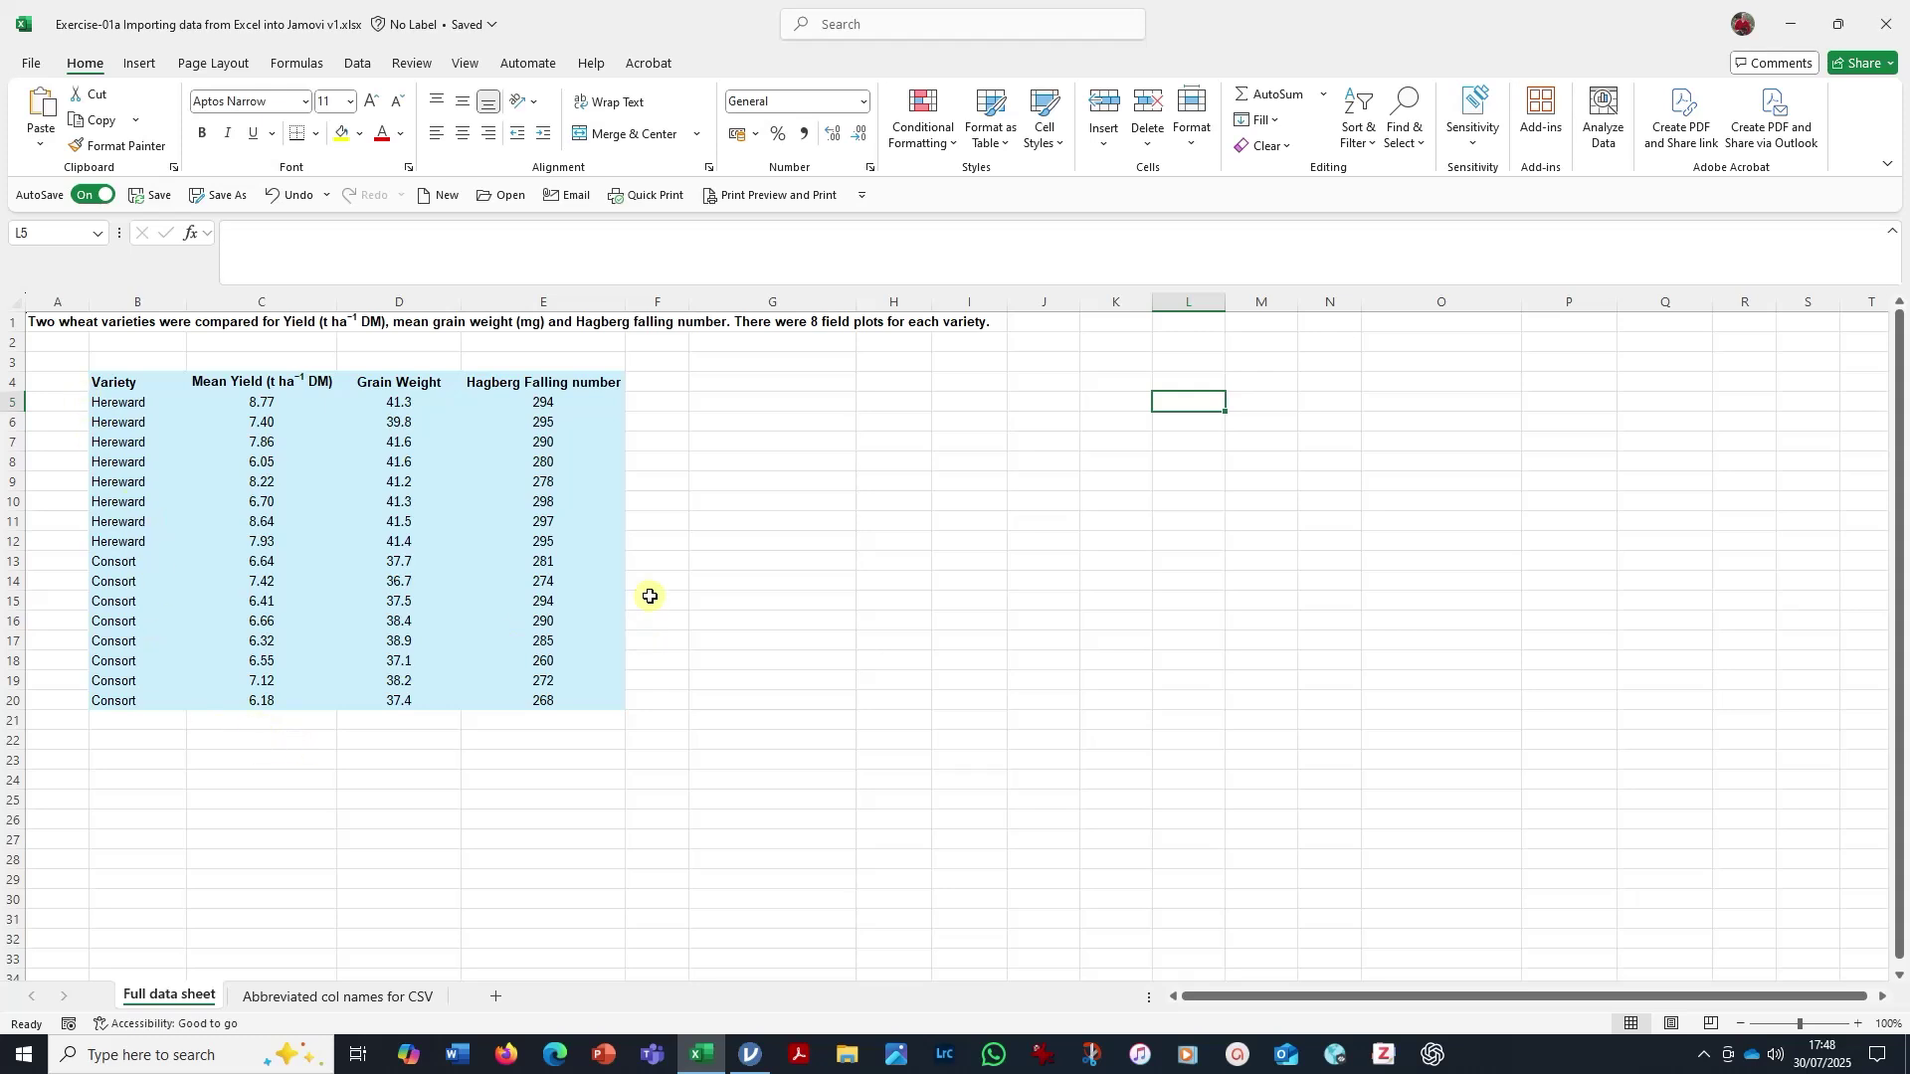
Step: Rename the grain weight column header in C1 of the "Abbreviated col names for CSV" sheet to Grain_Wt
left_click(330, 1000)
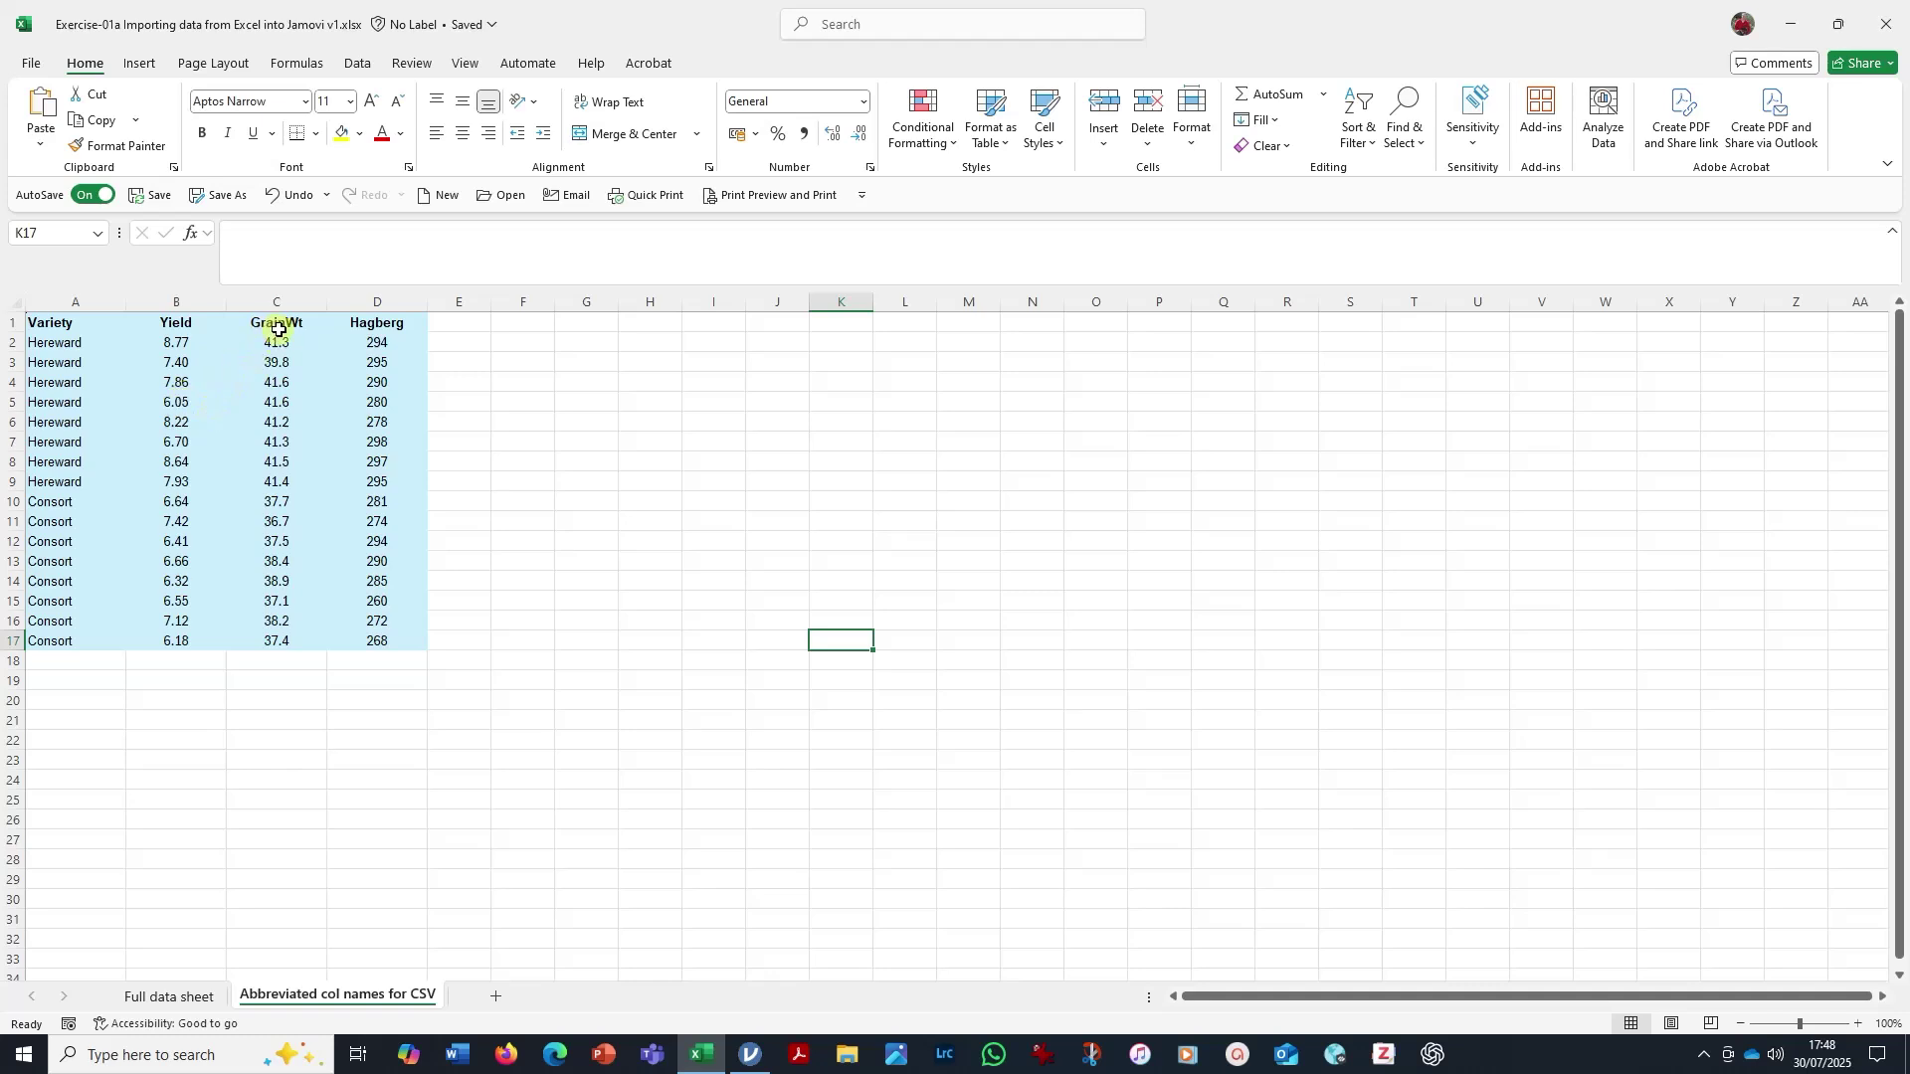
left_click(267, 322)
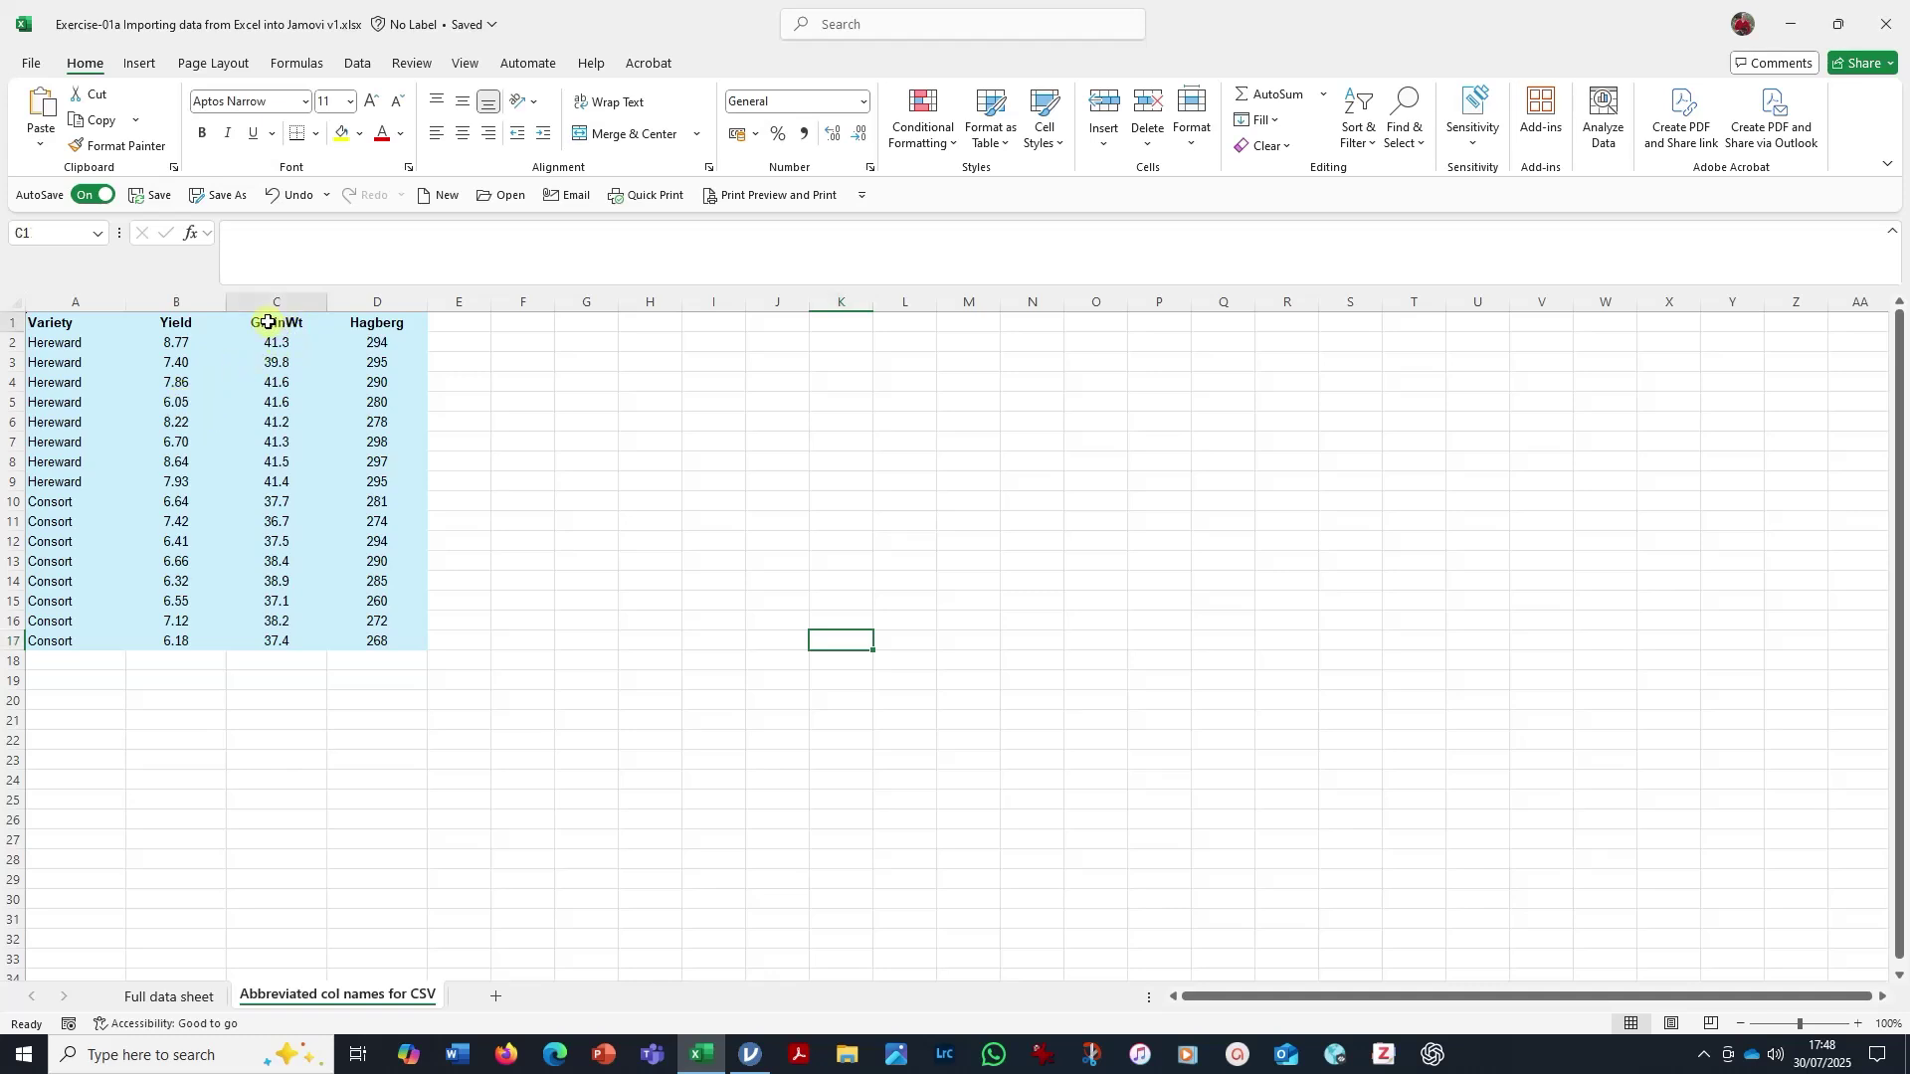
left_click(262, 232)
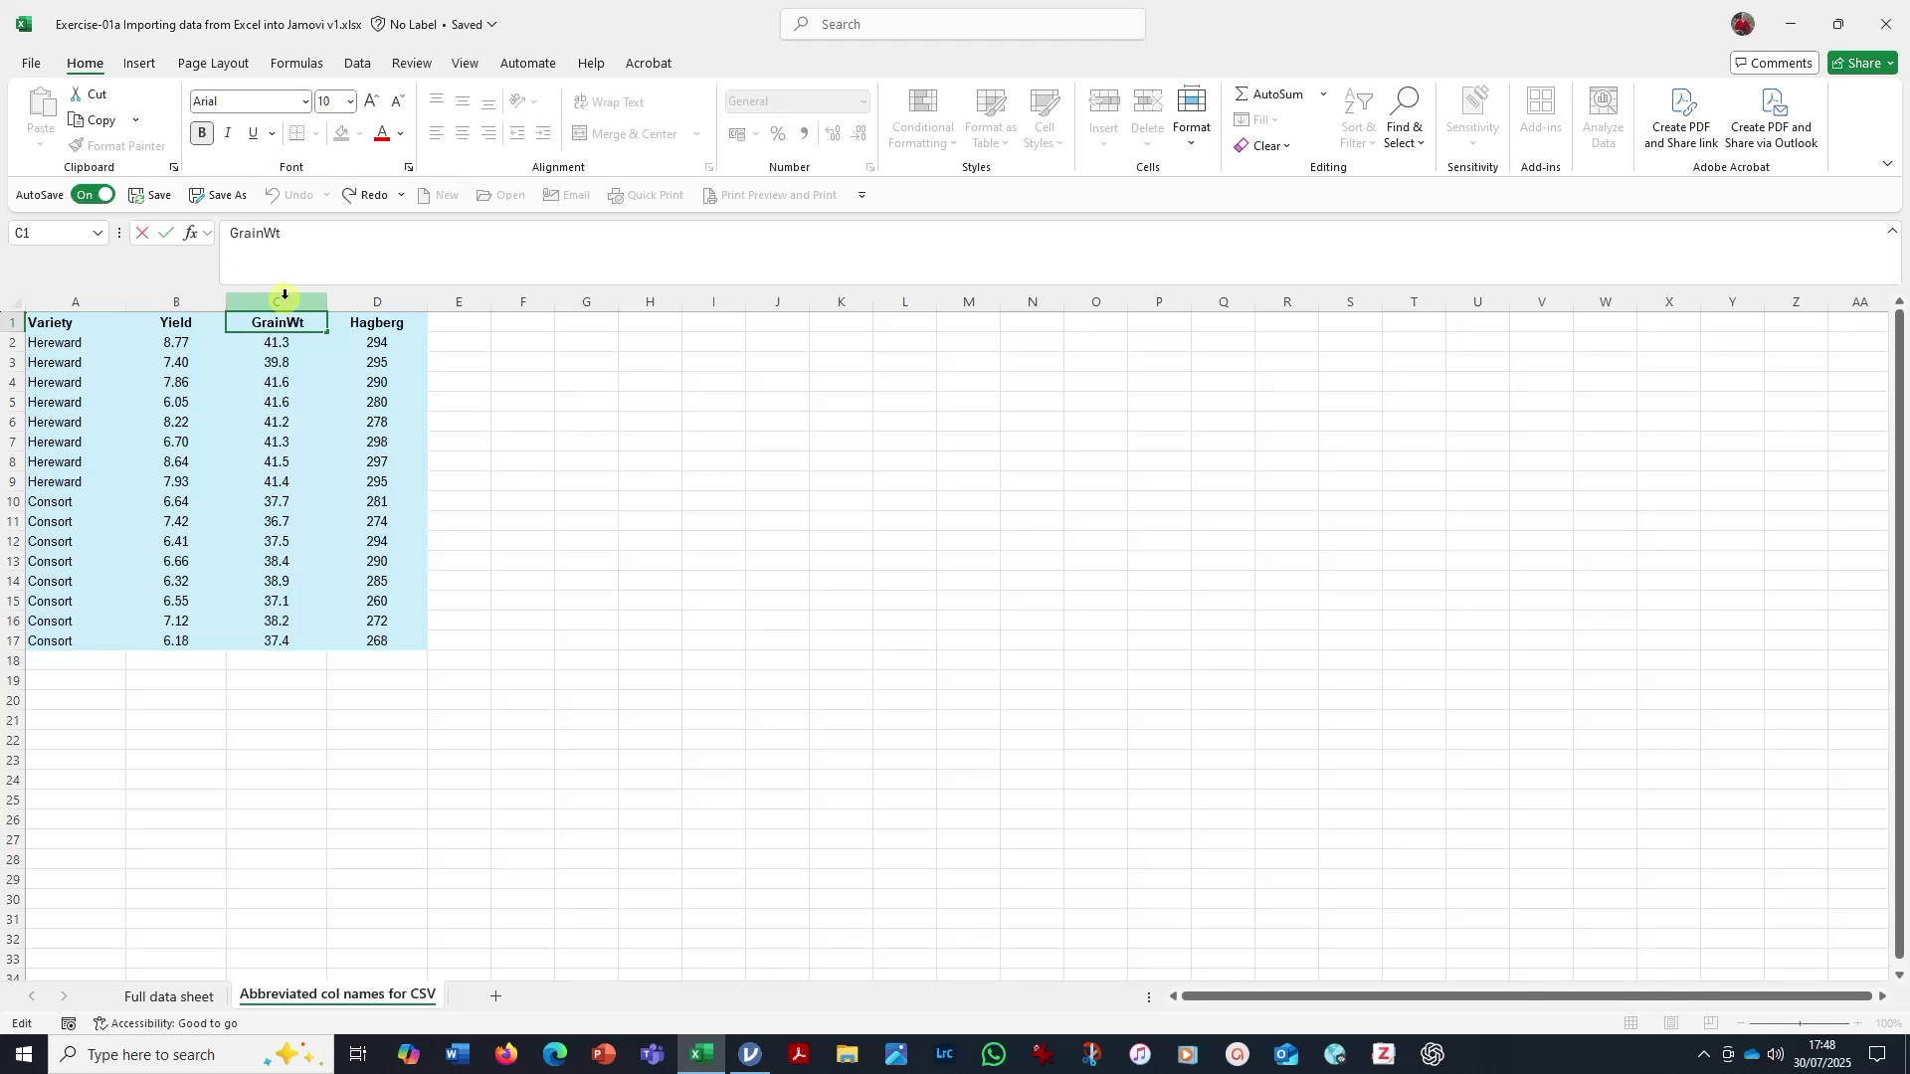
type("_")
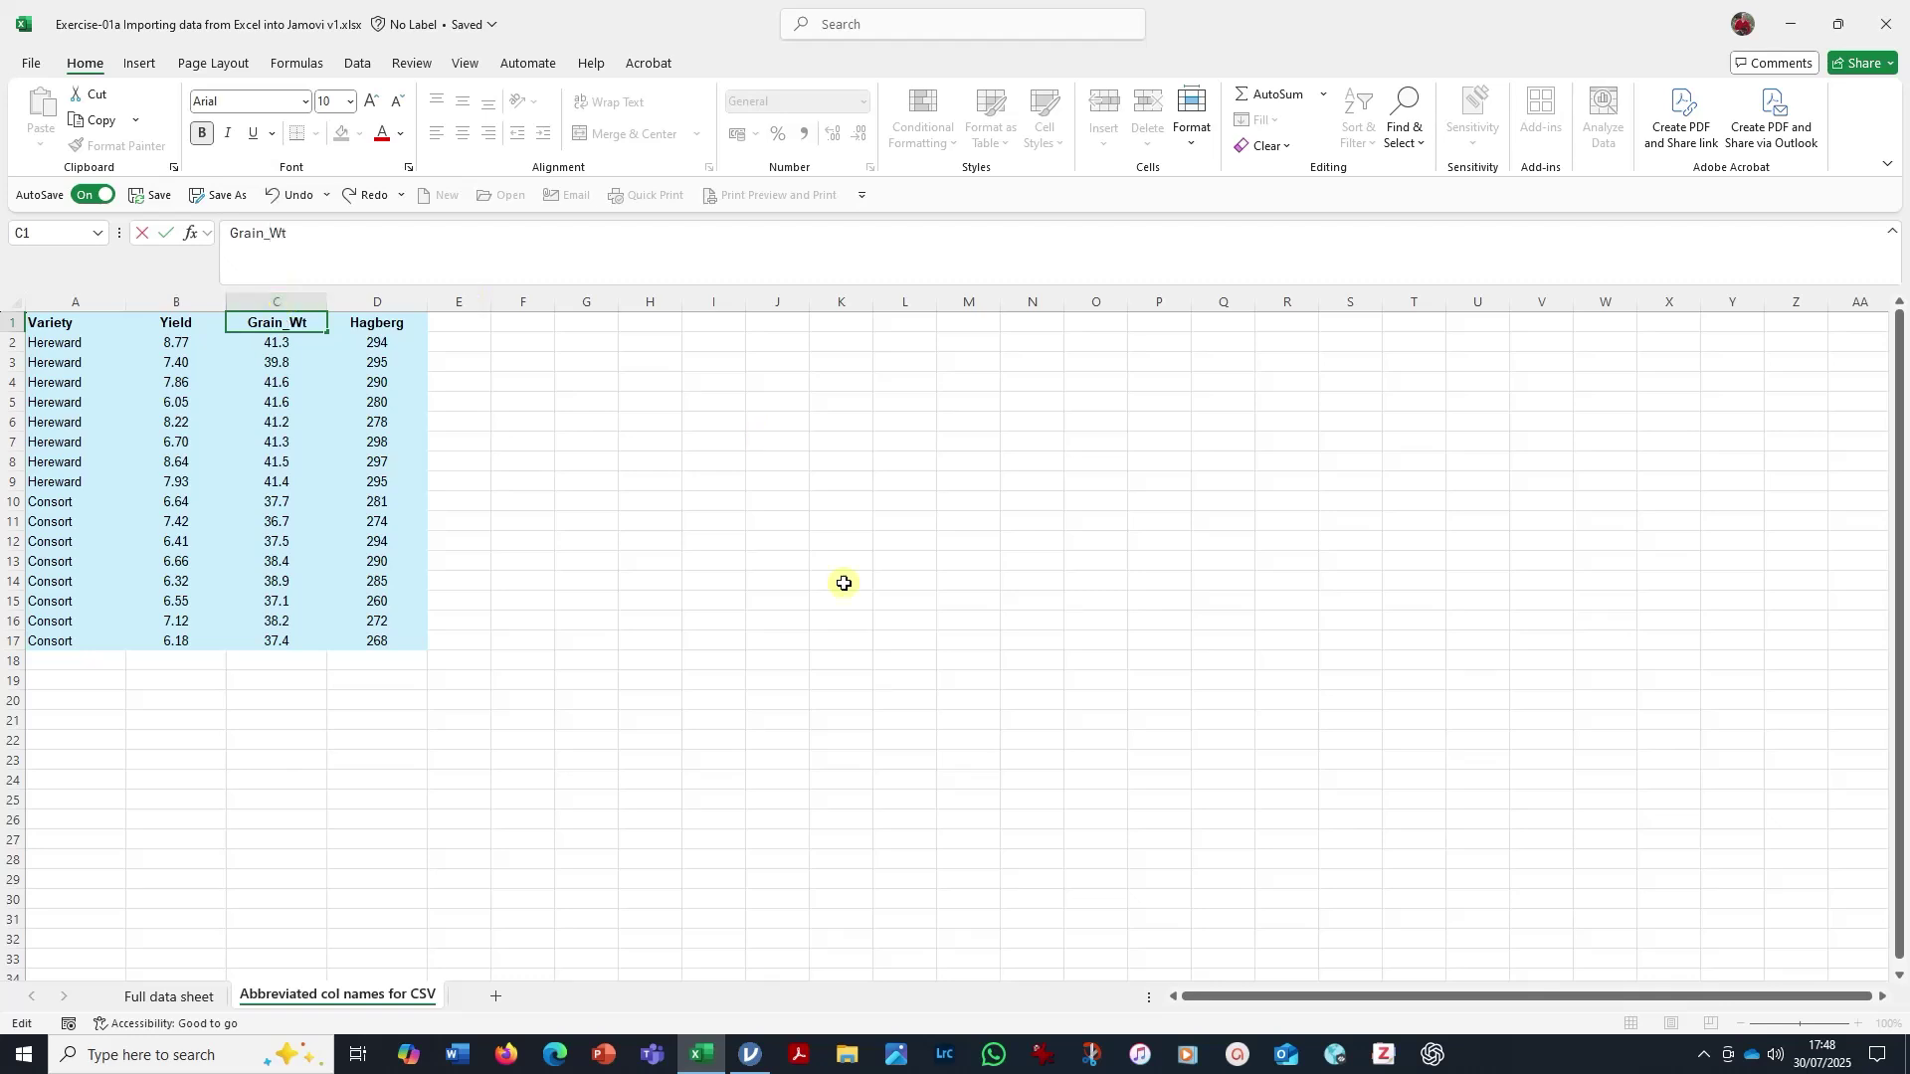
left_click(708, 600)
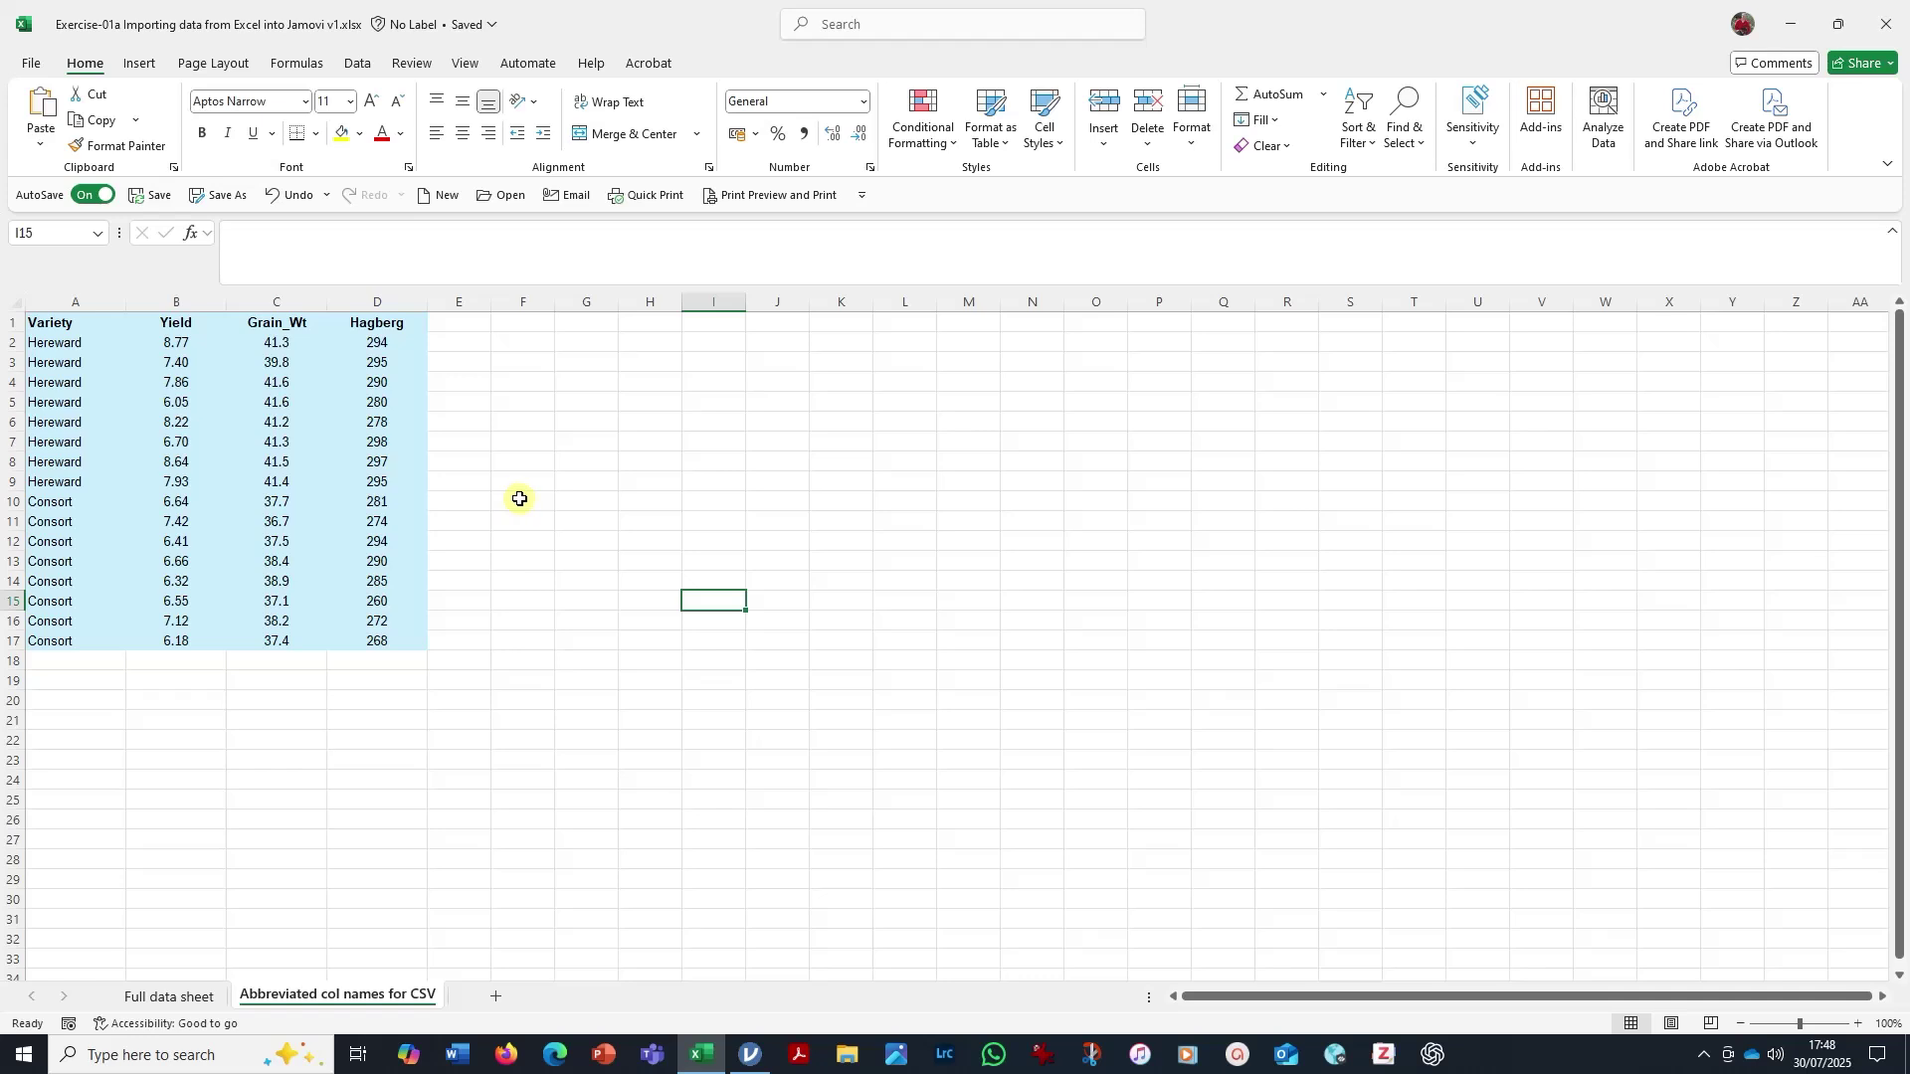
Step: Save a copy of only the active sheet as a CSV UTF-8 (Comma delimited) file in the "Stats HOW TO sheets & Exercises" folder
left_click(27, 63)
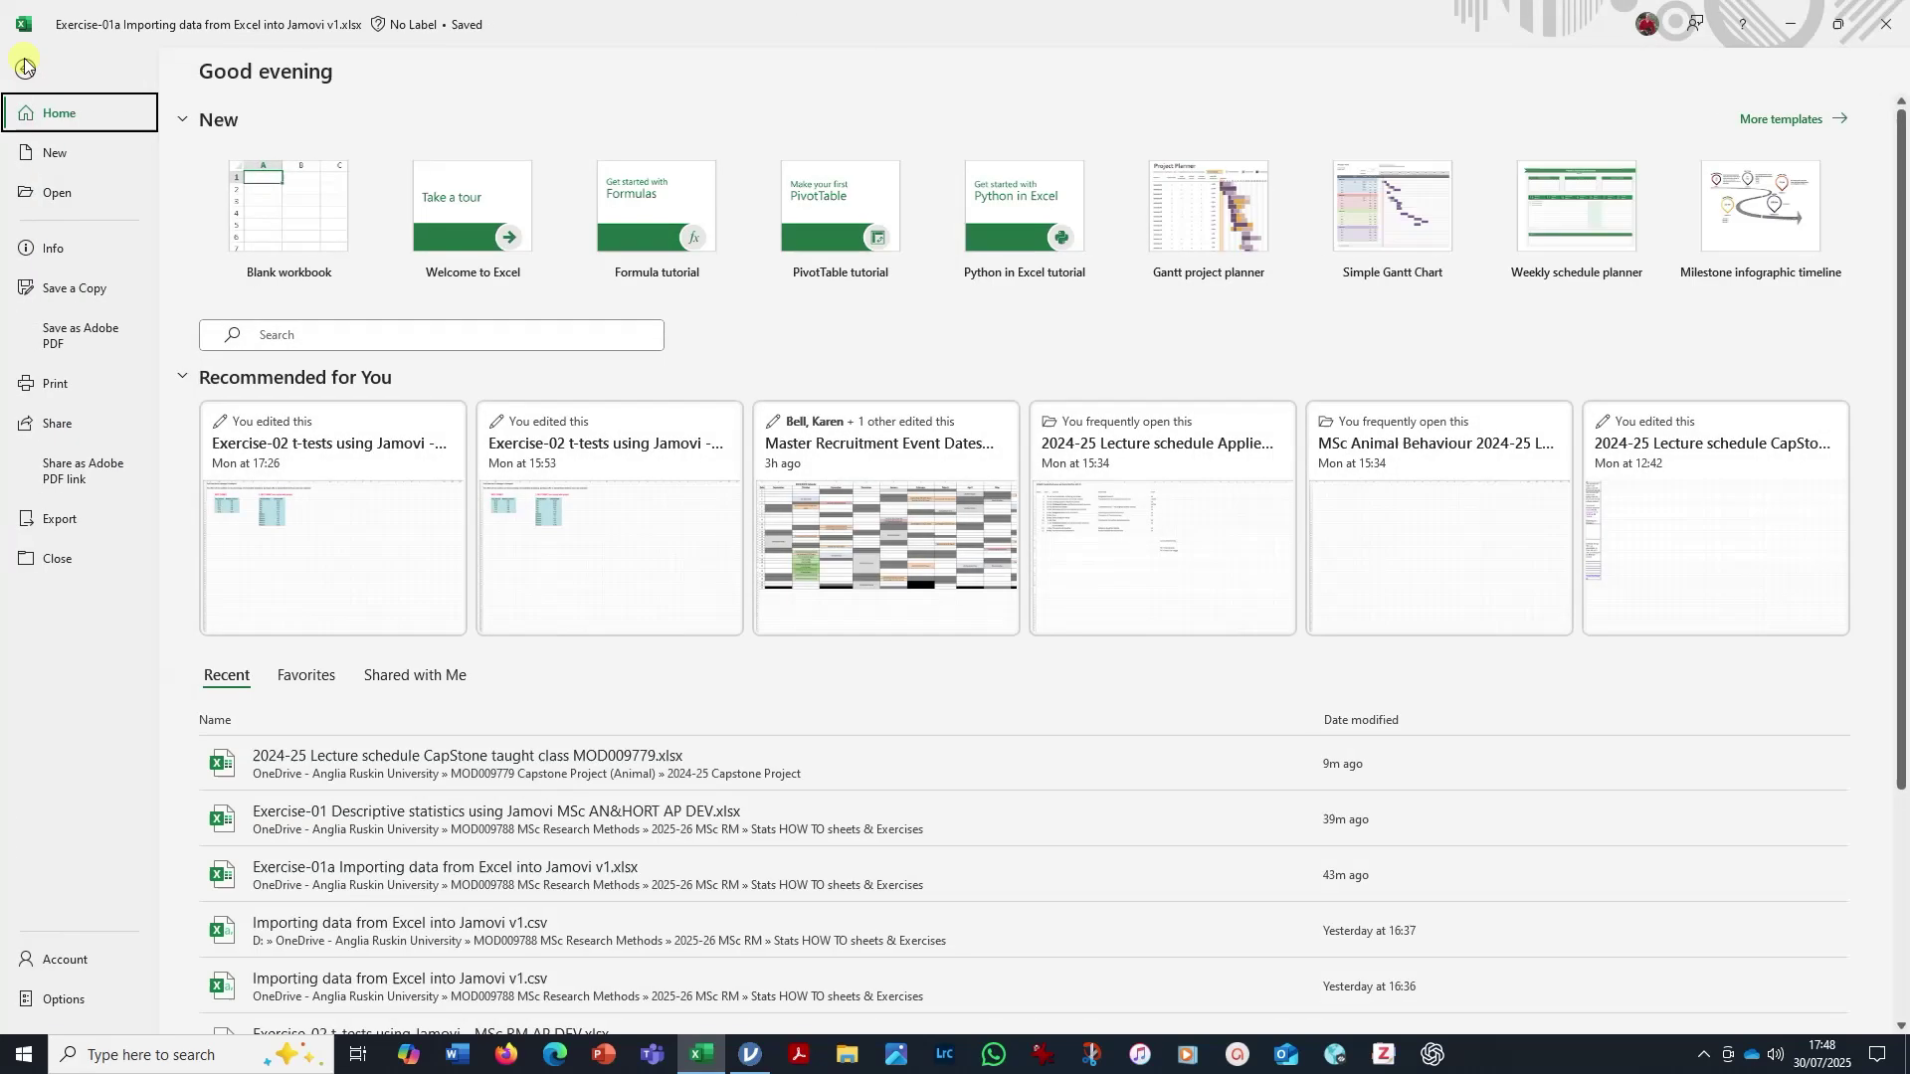
left_click(70, 289)
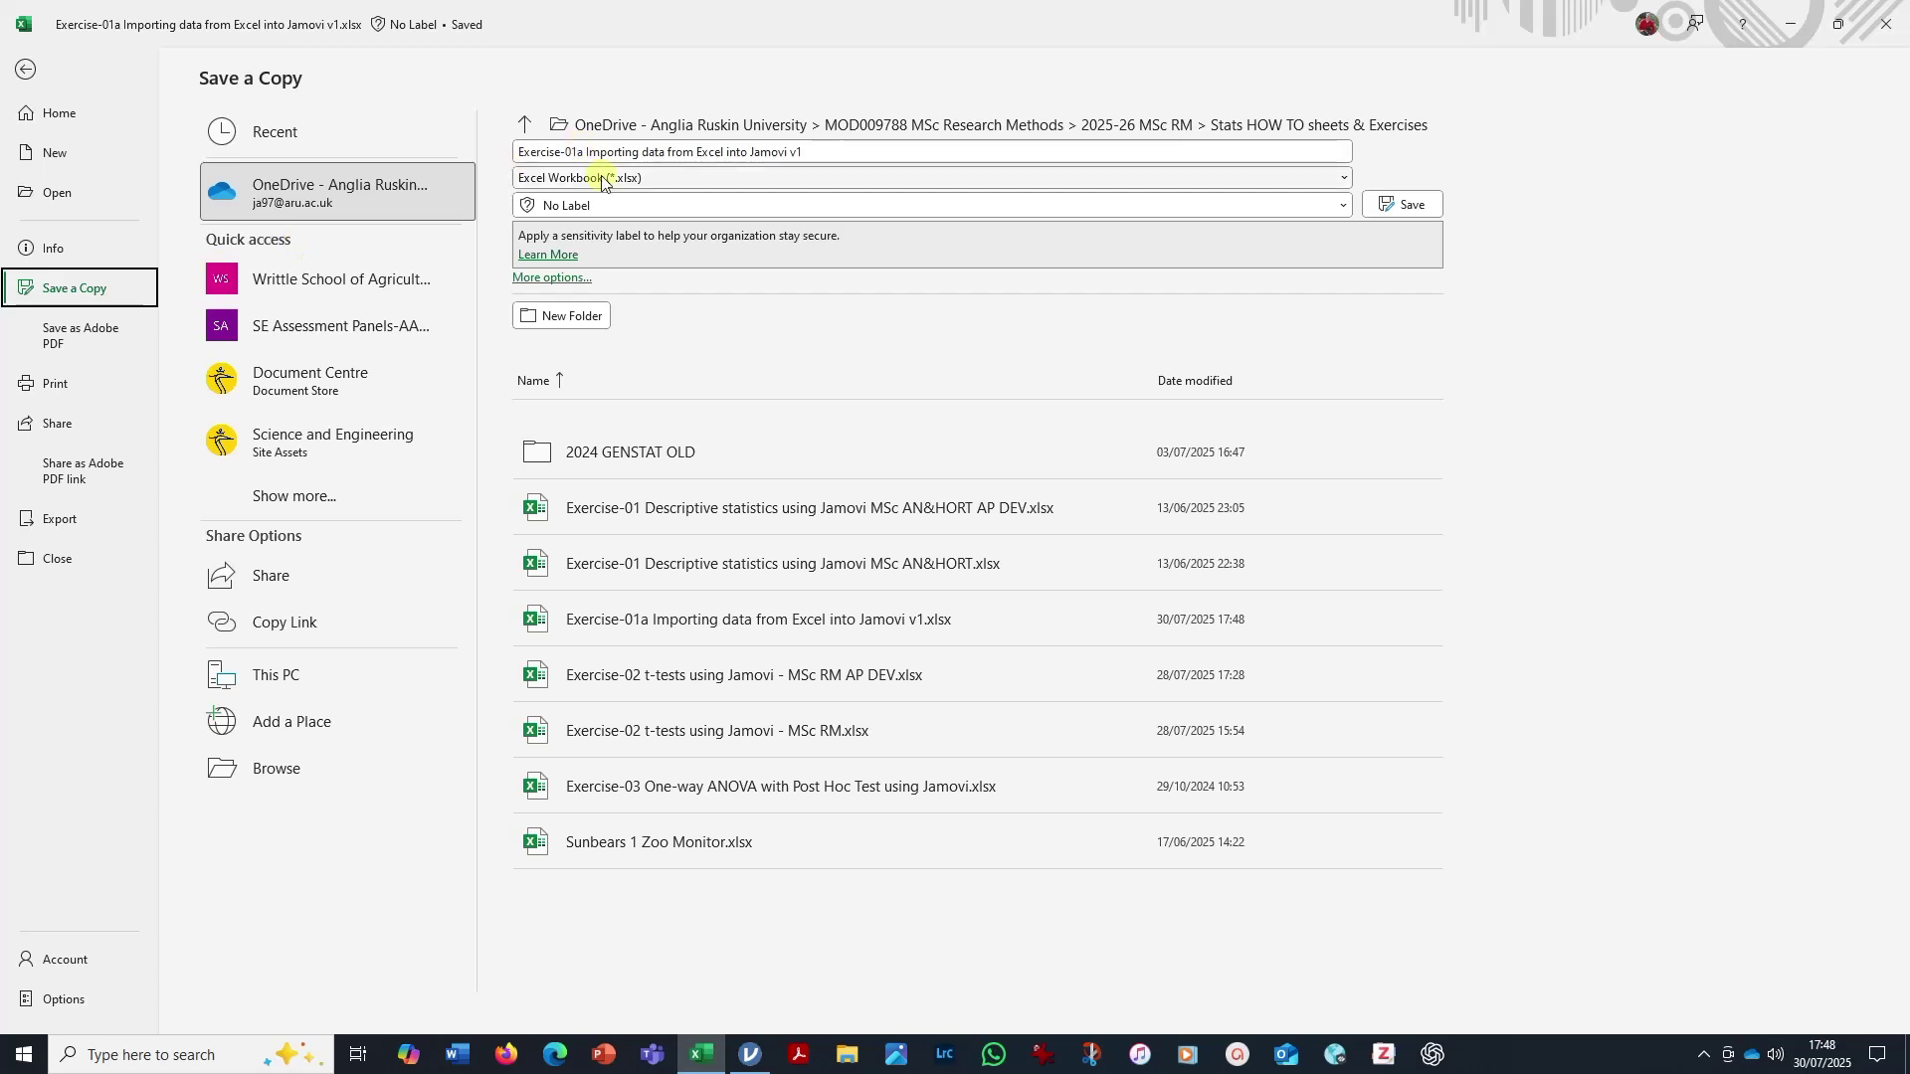
left_click(1345, 185)
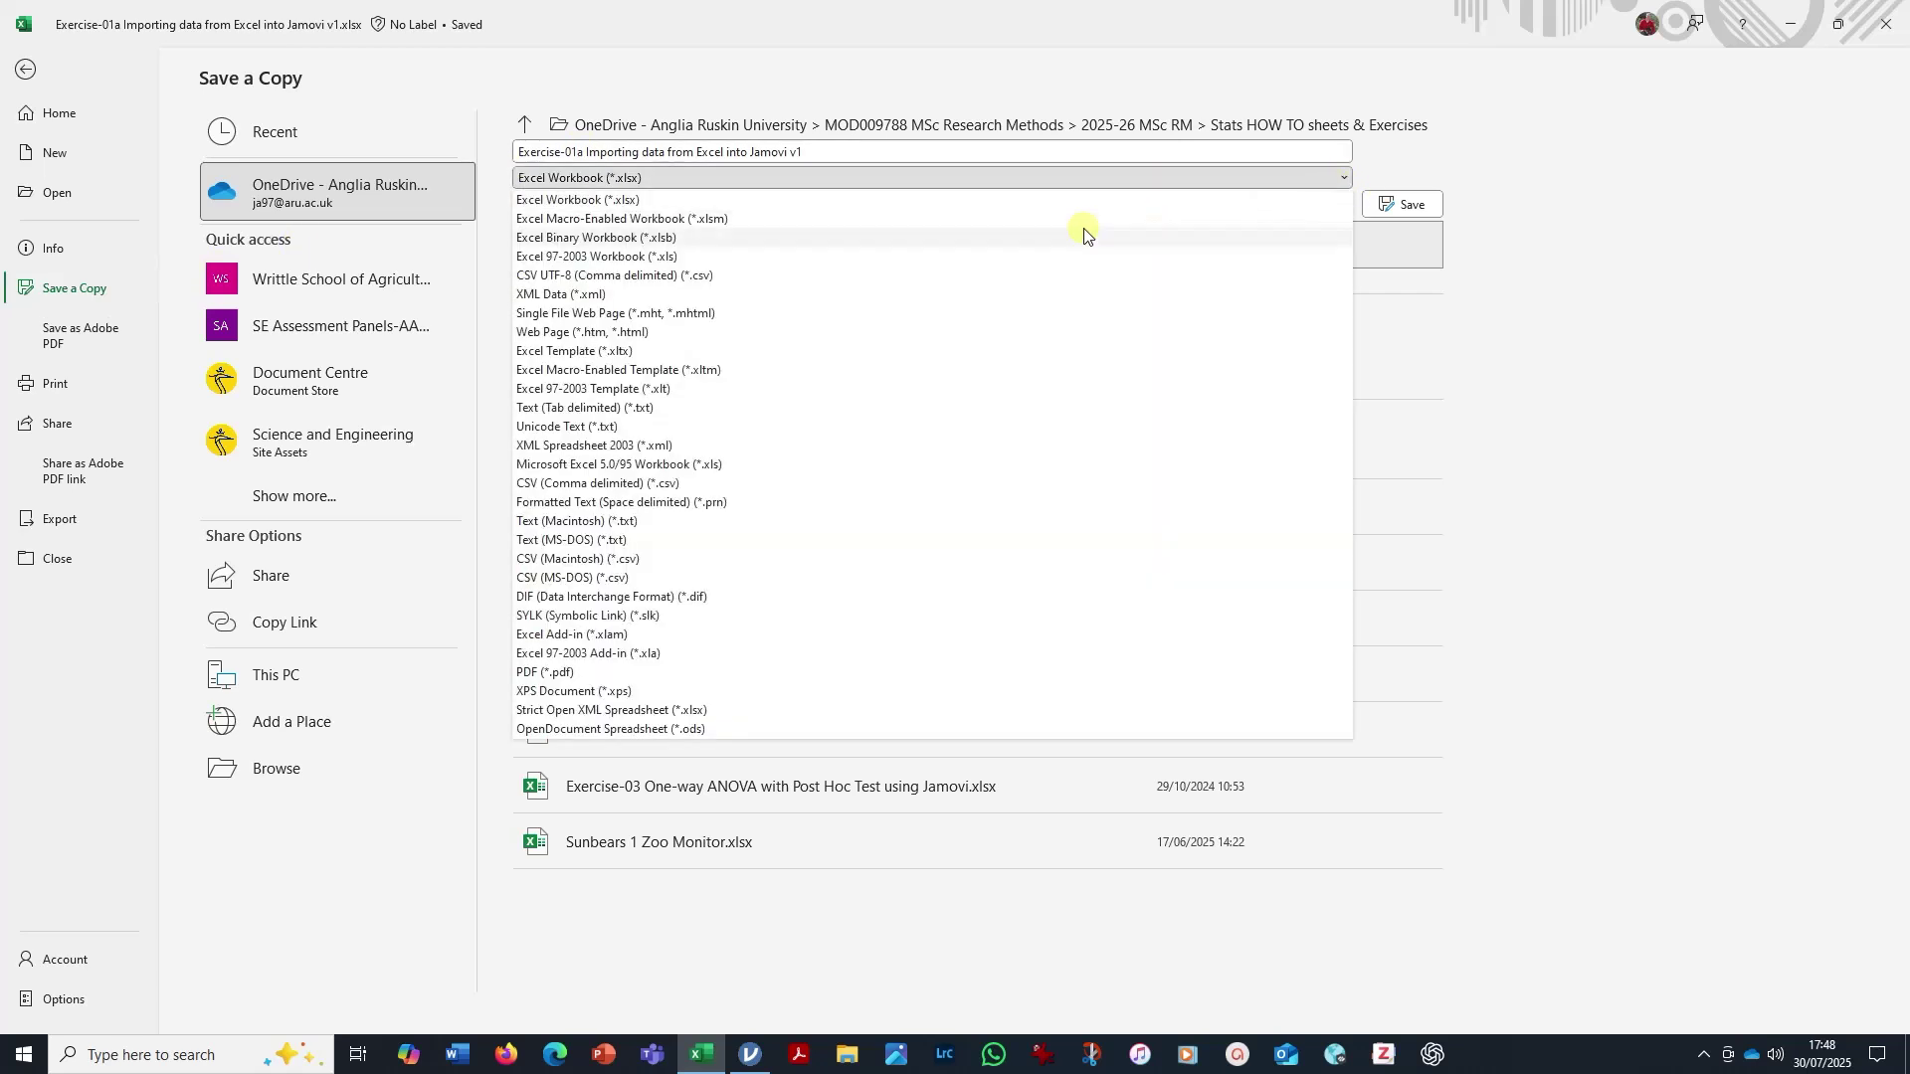
left_click(676, 281)
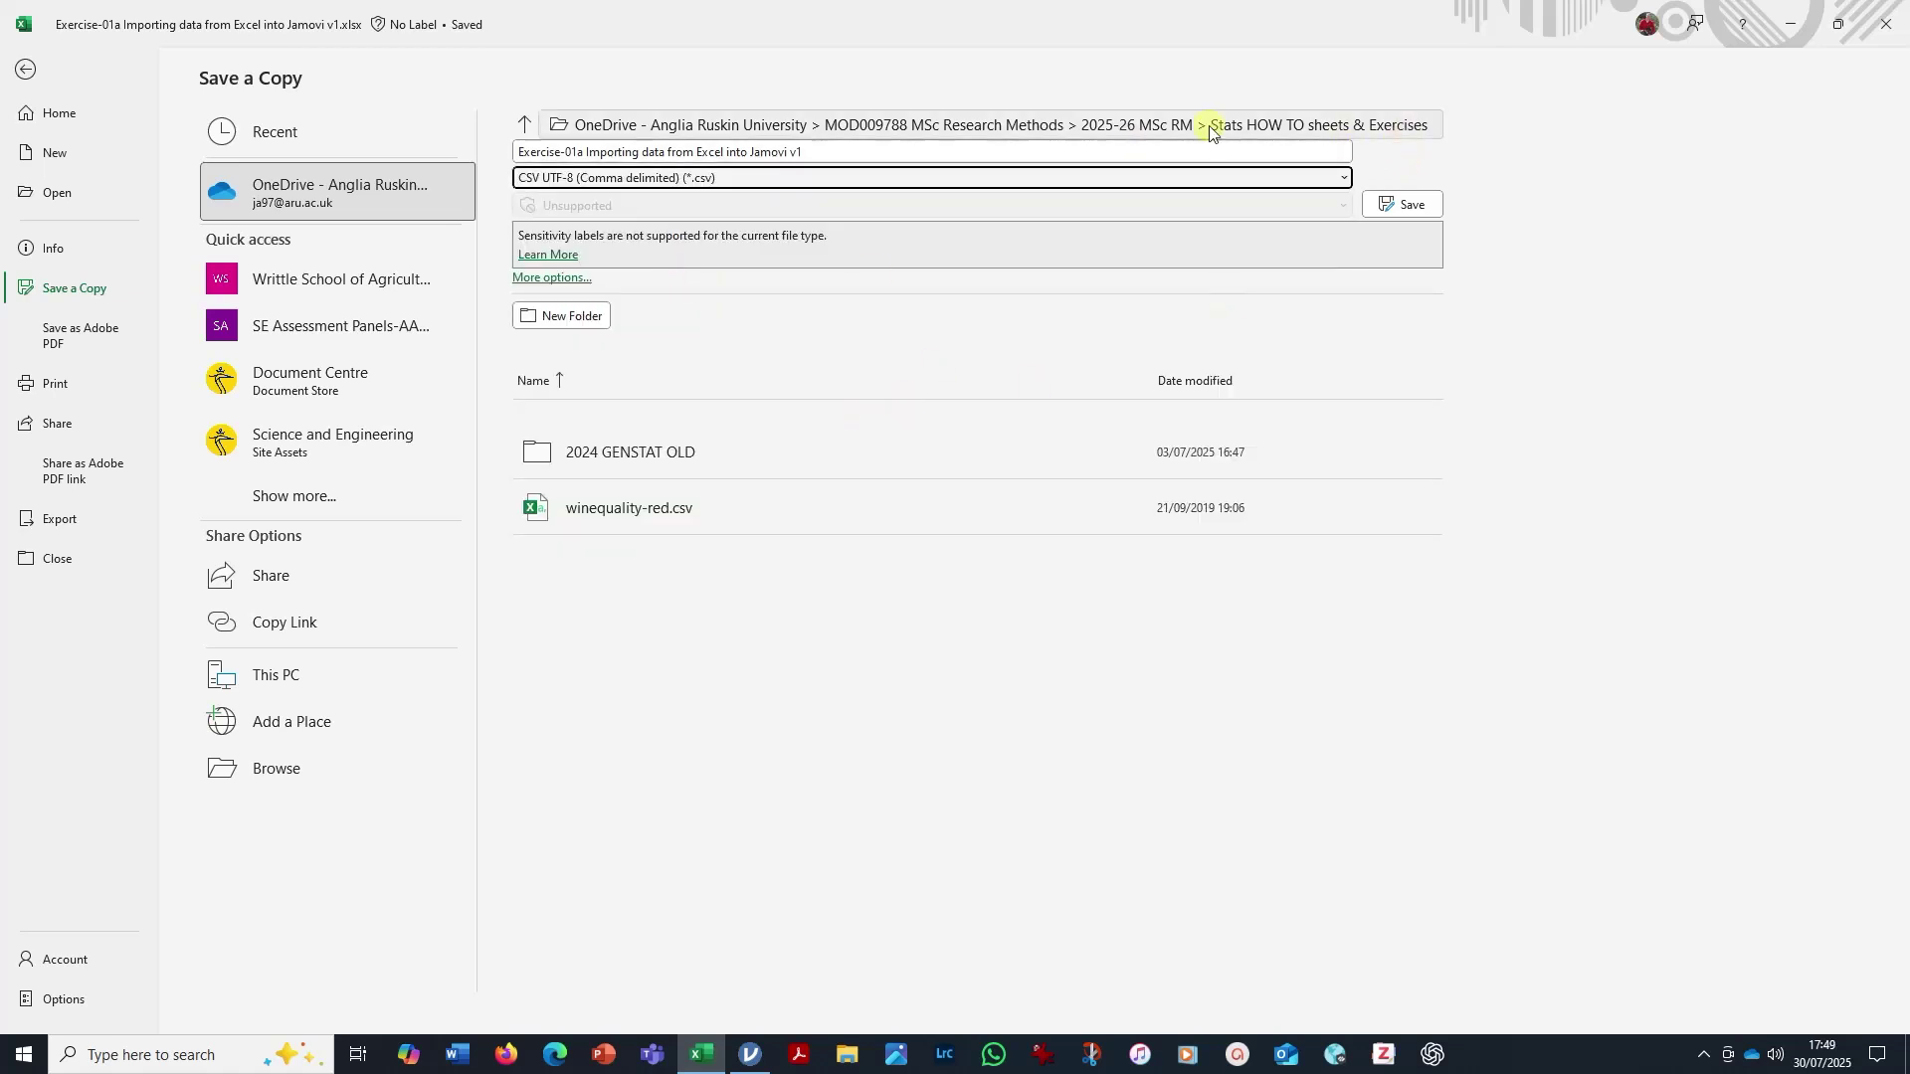
left_click(1430, 211)
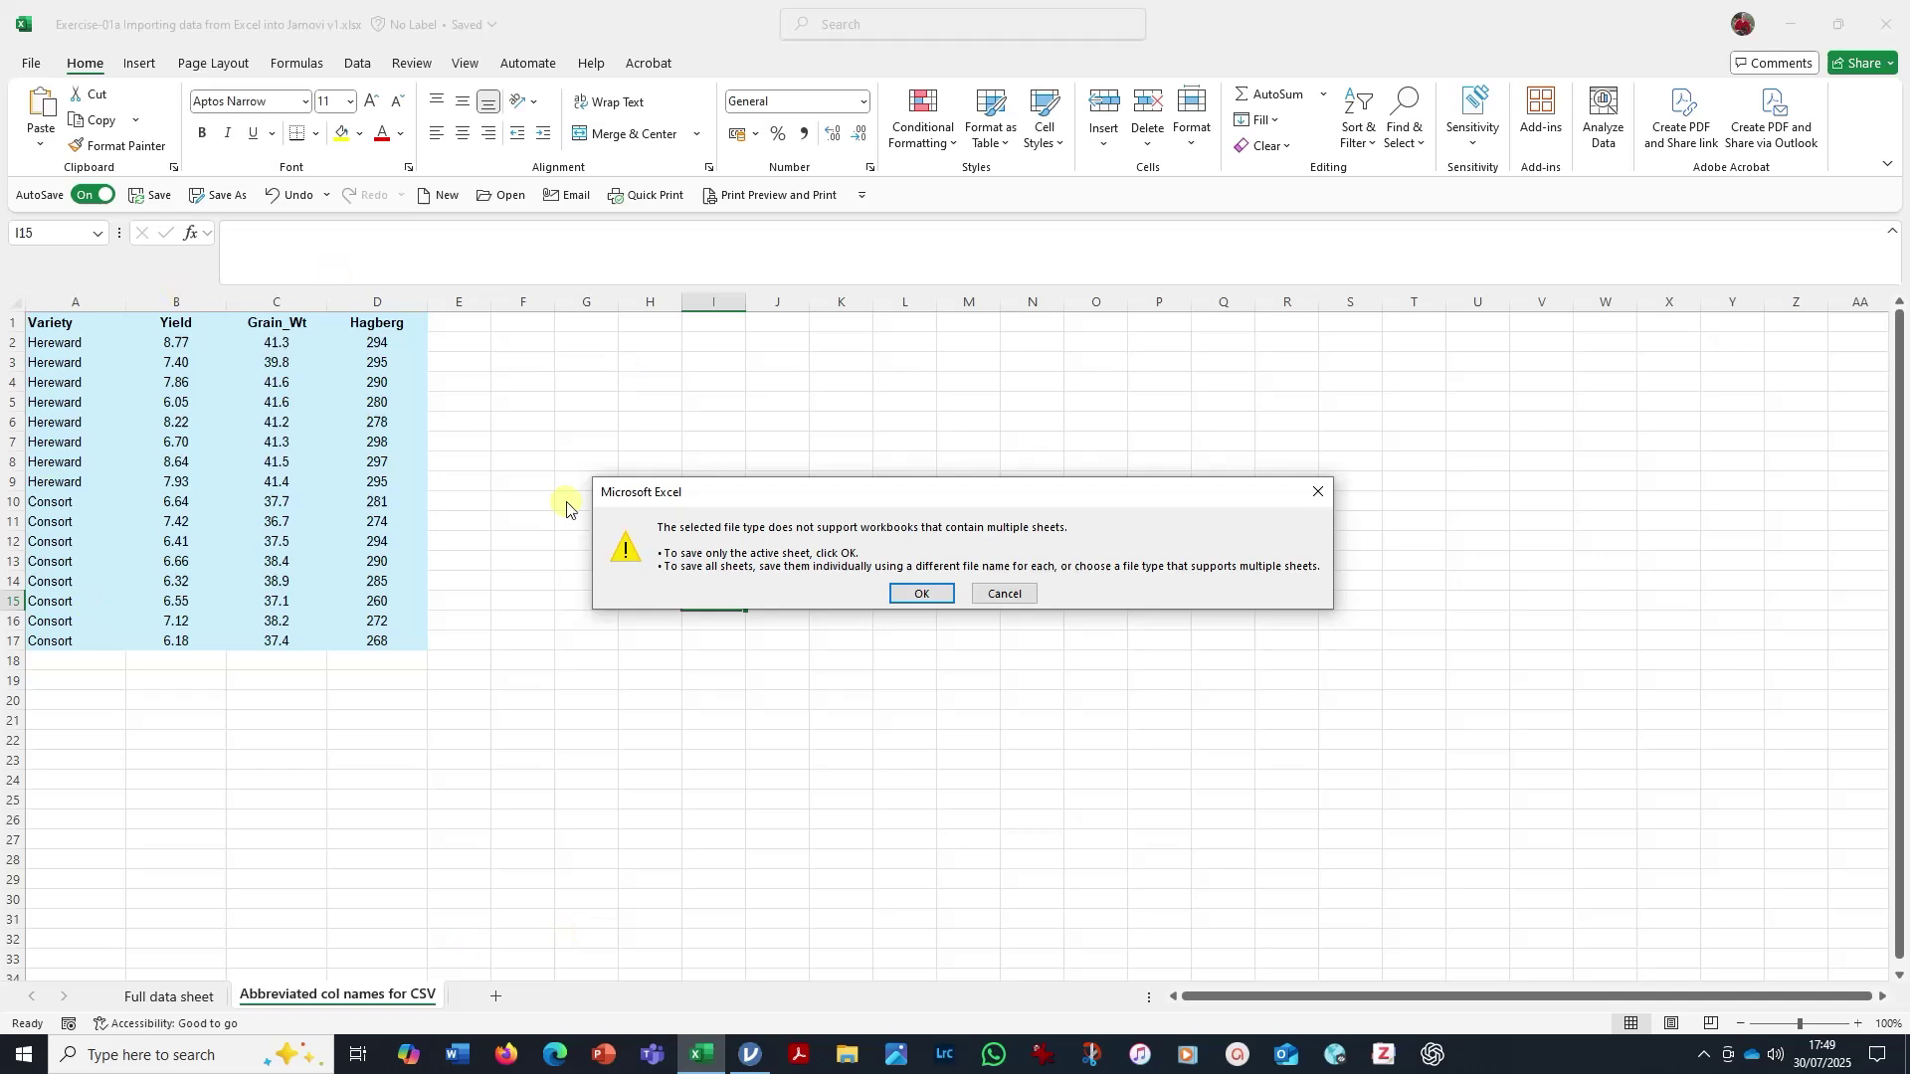
left_click(925, 594)
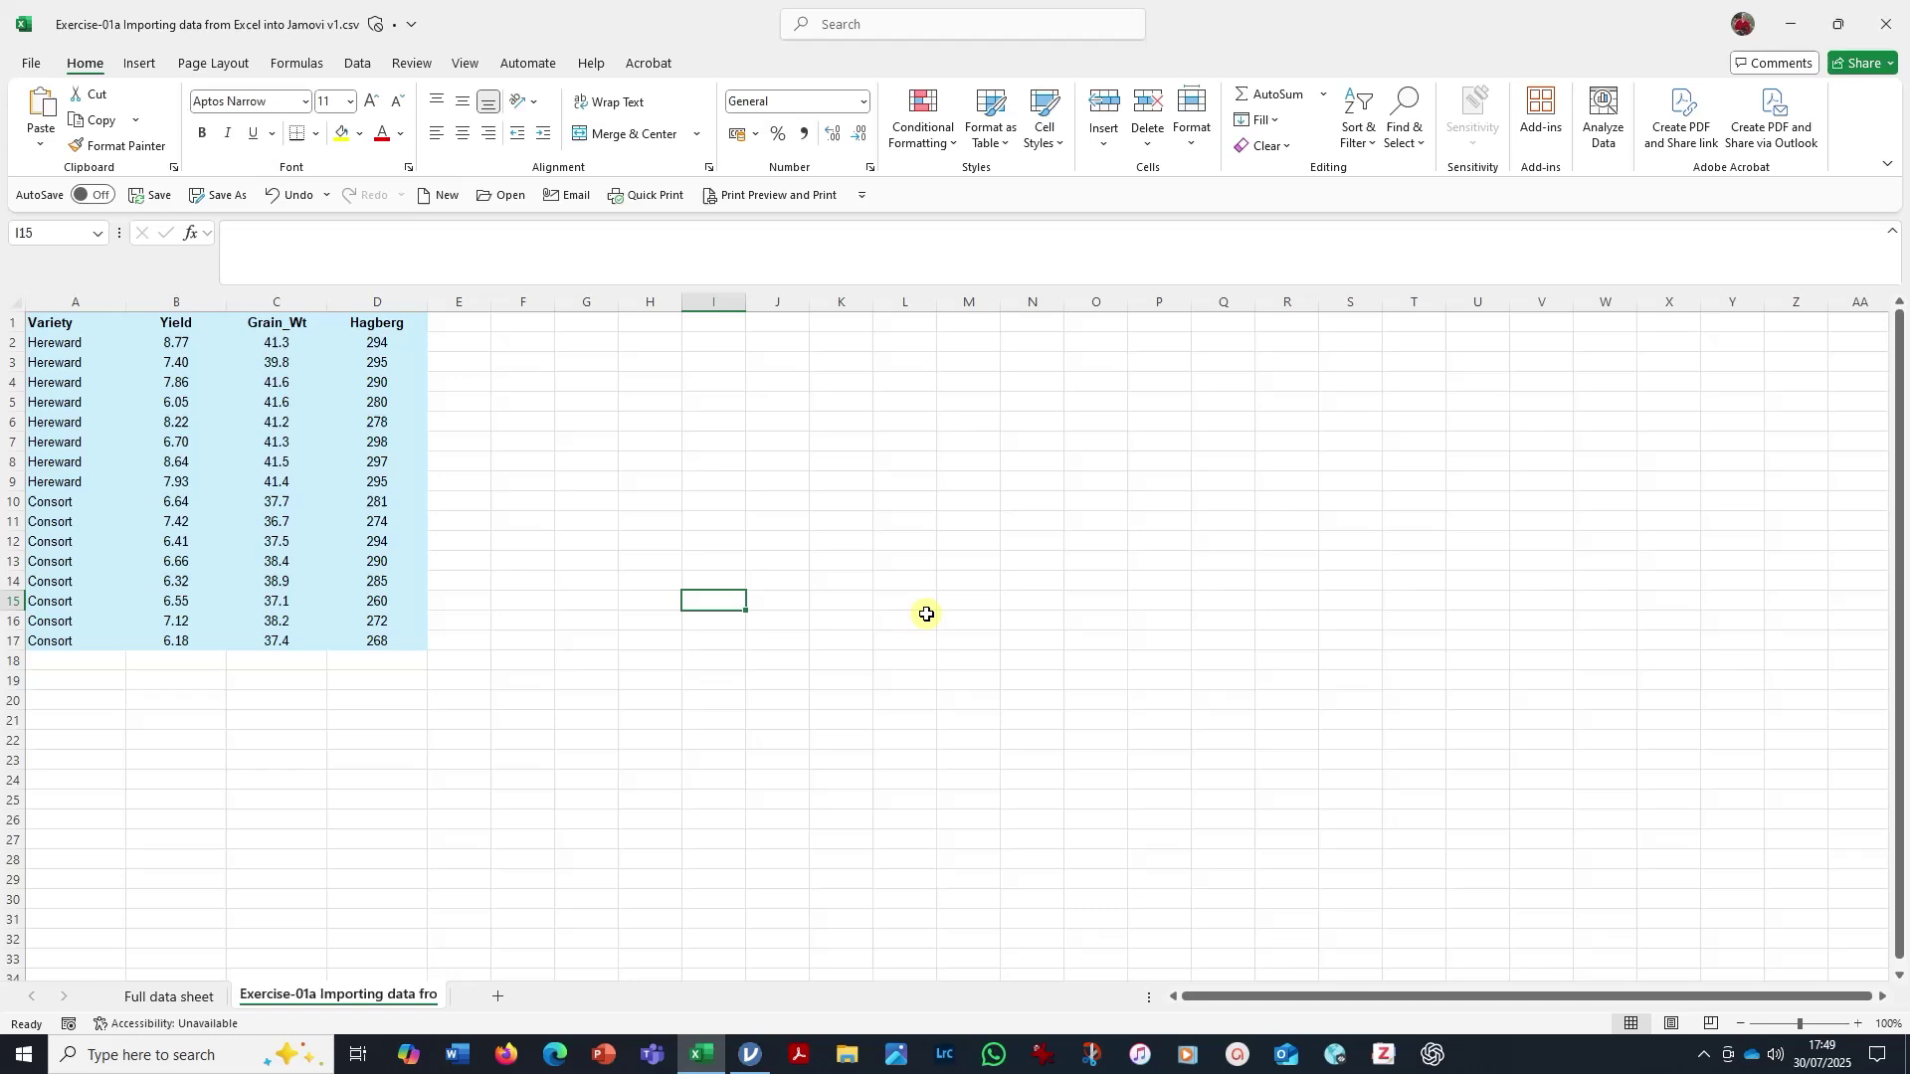
Step: Switch to jamovi and open "Exercise-01a Importing data from Excel into Jamovi v1.csv"
left_click(751, 1055)
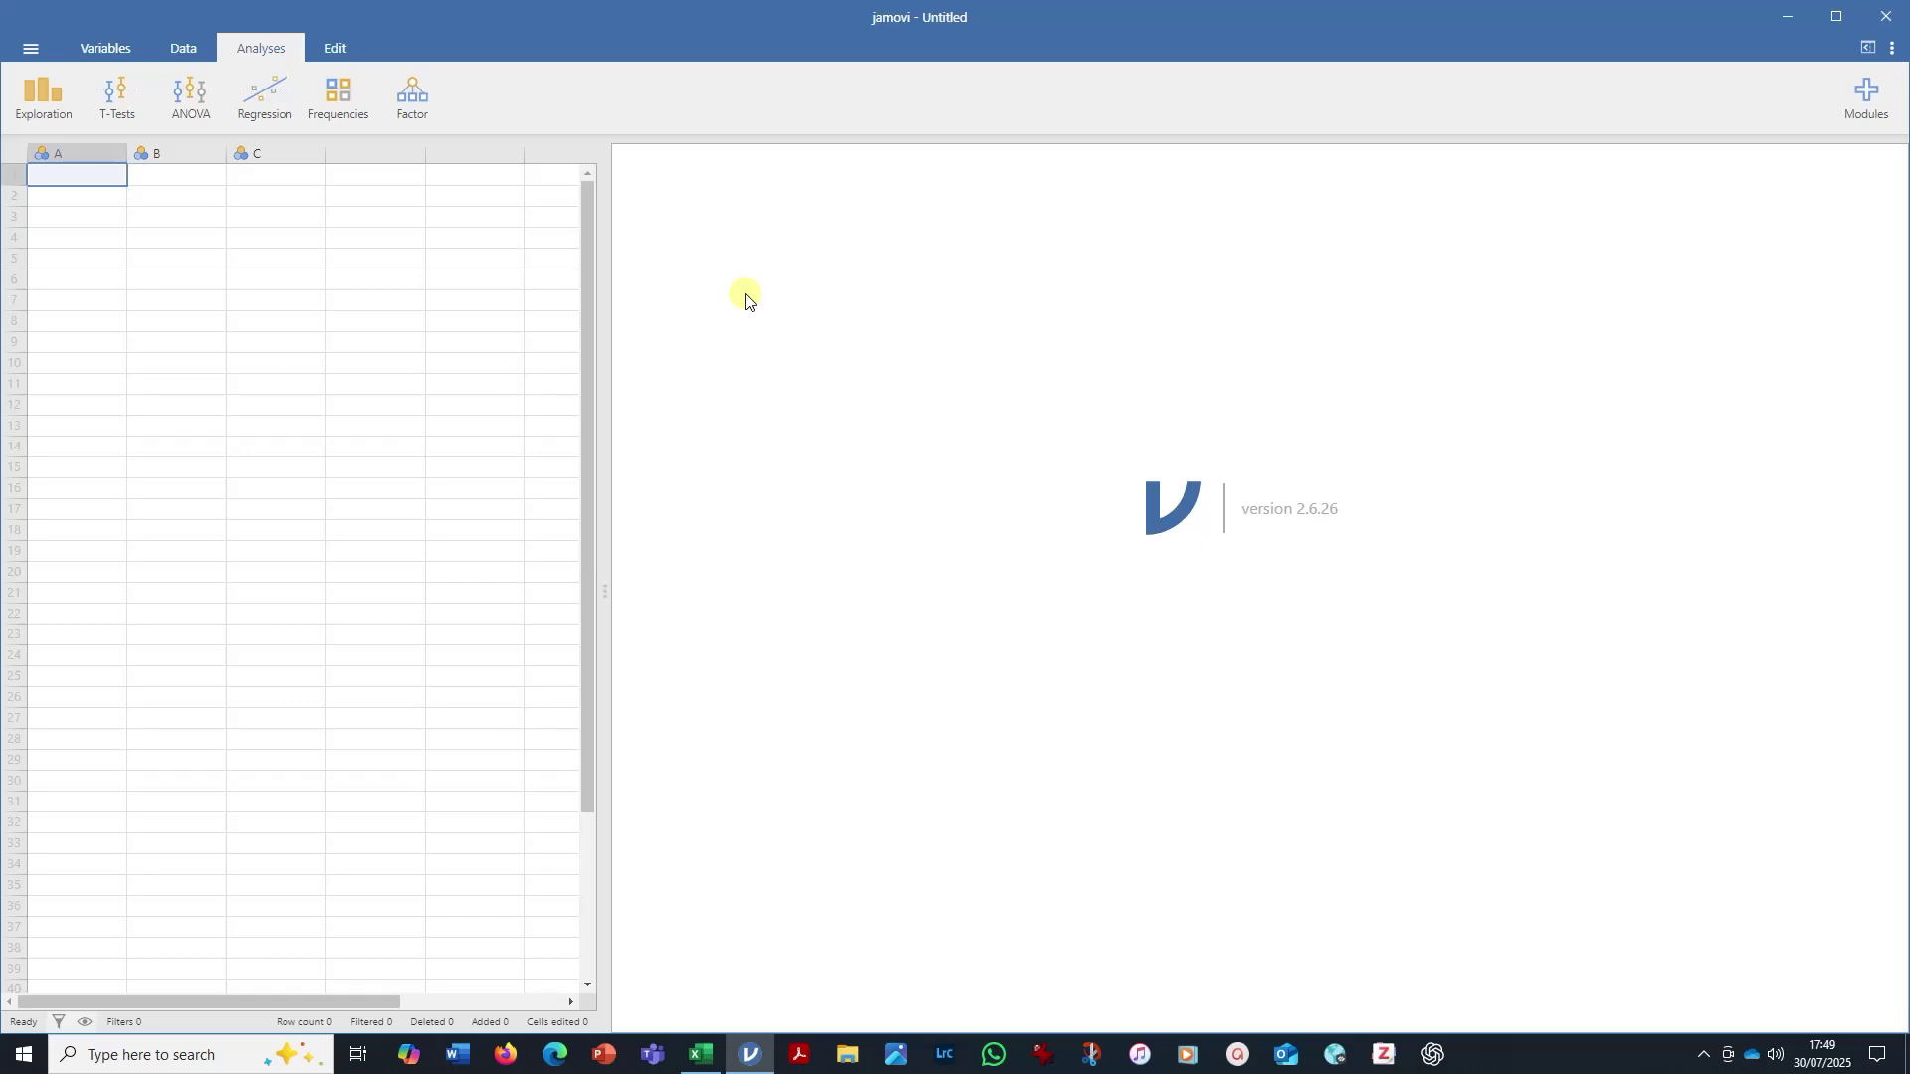
left_click(29, 50)
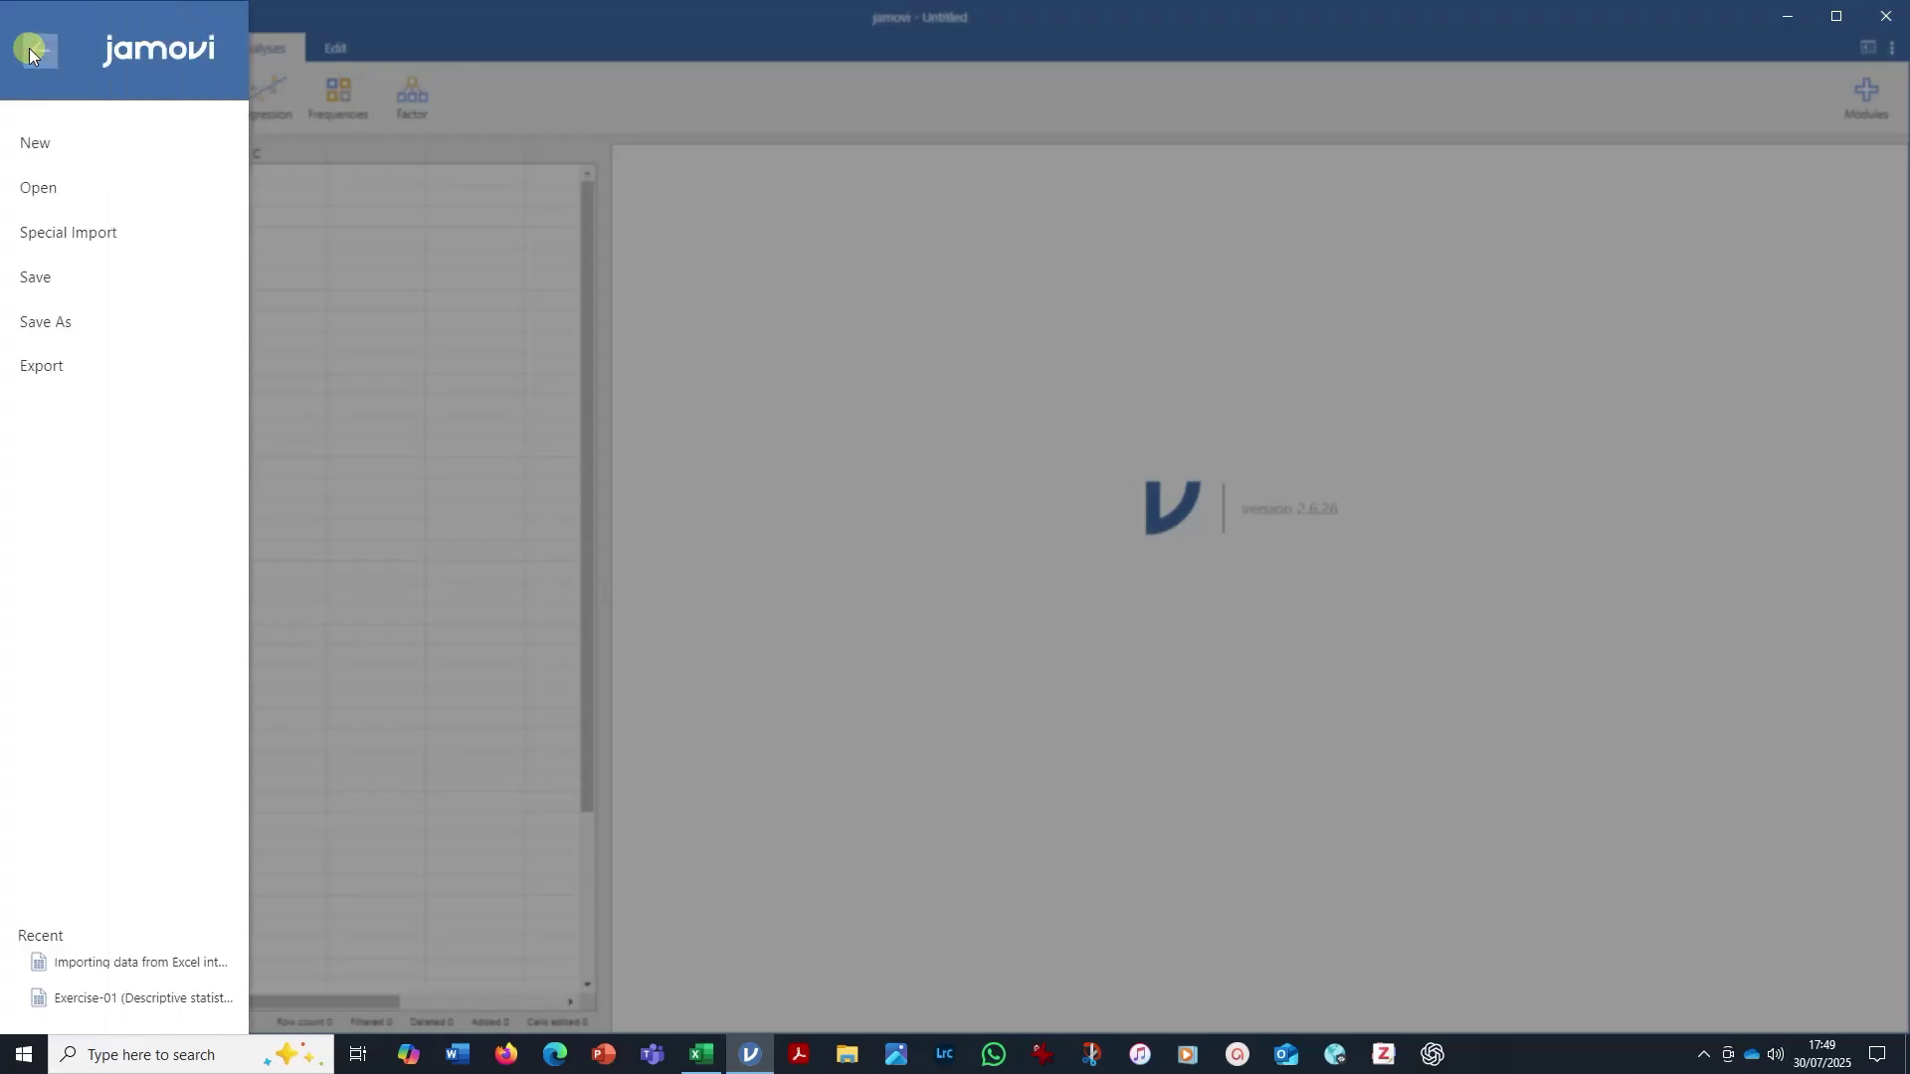
left_click(59, 189)
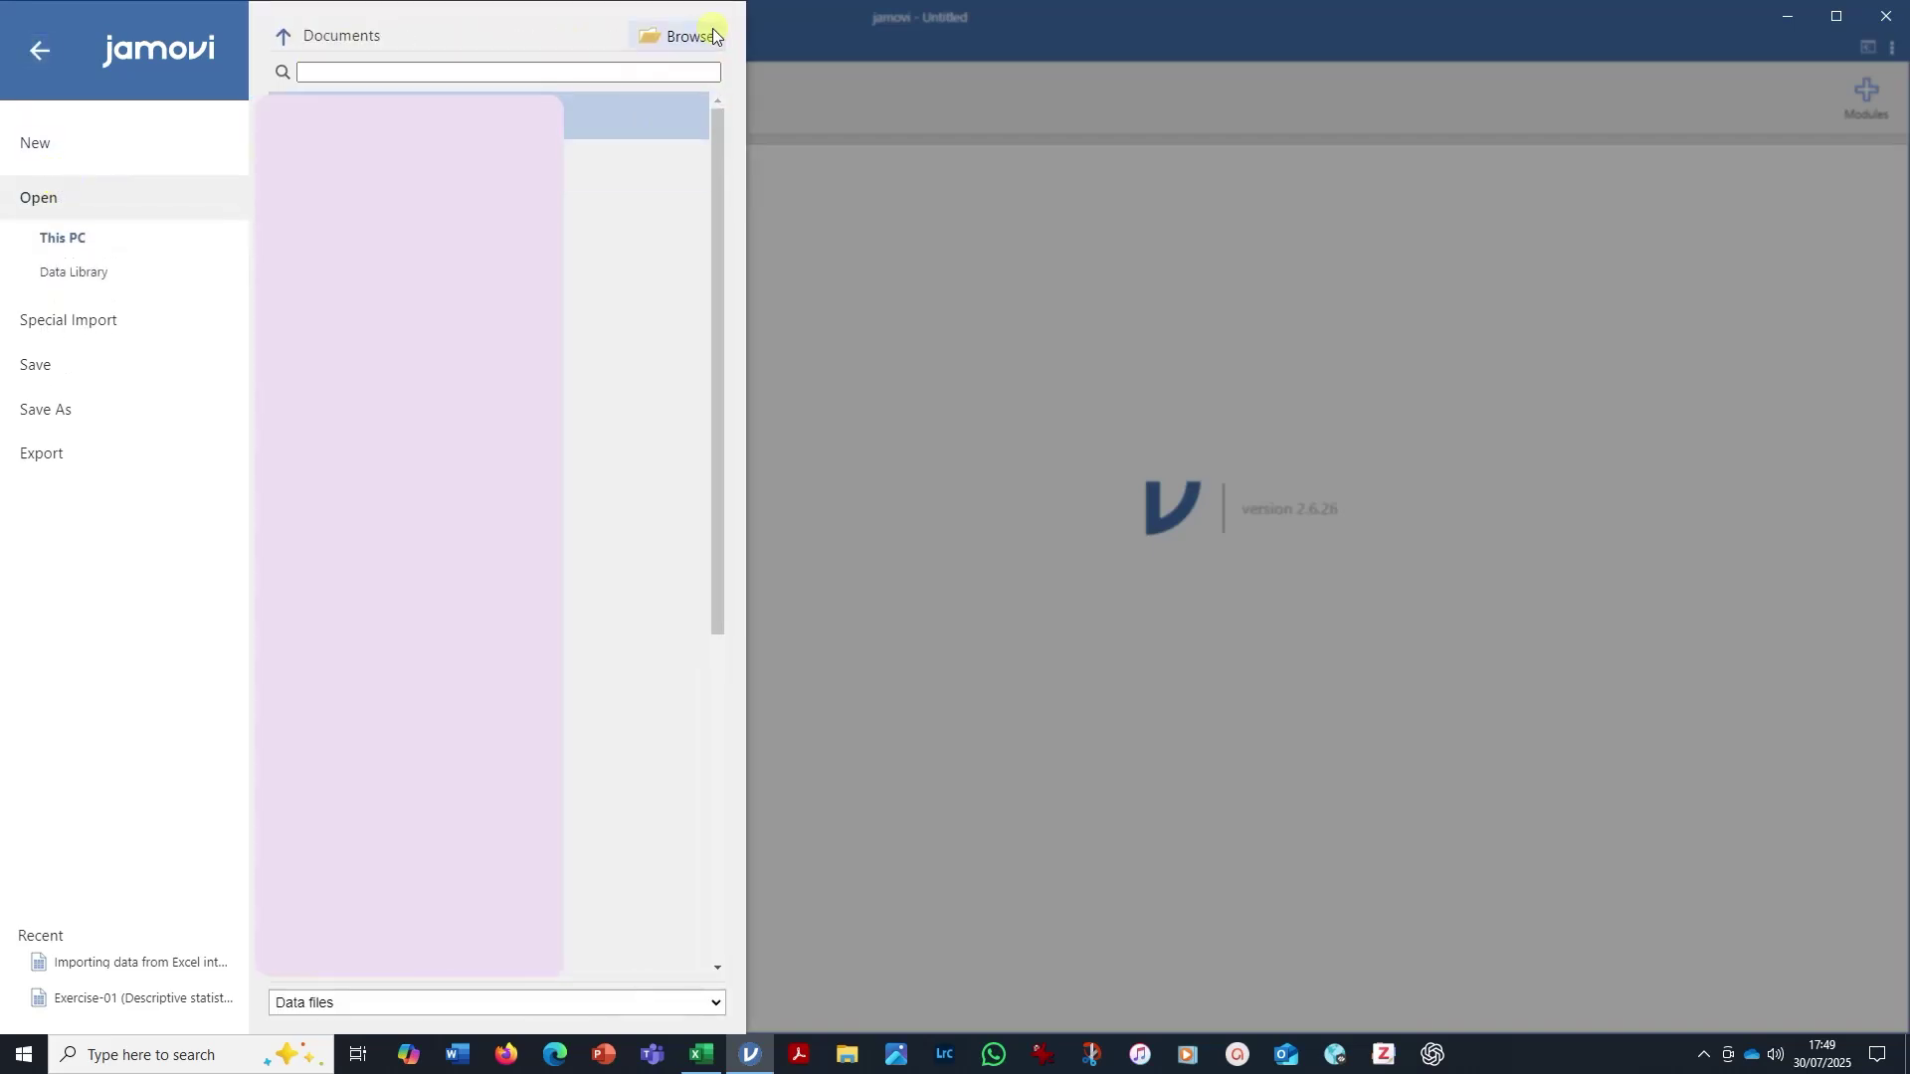
left_click(704, 34)
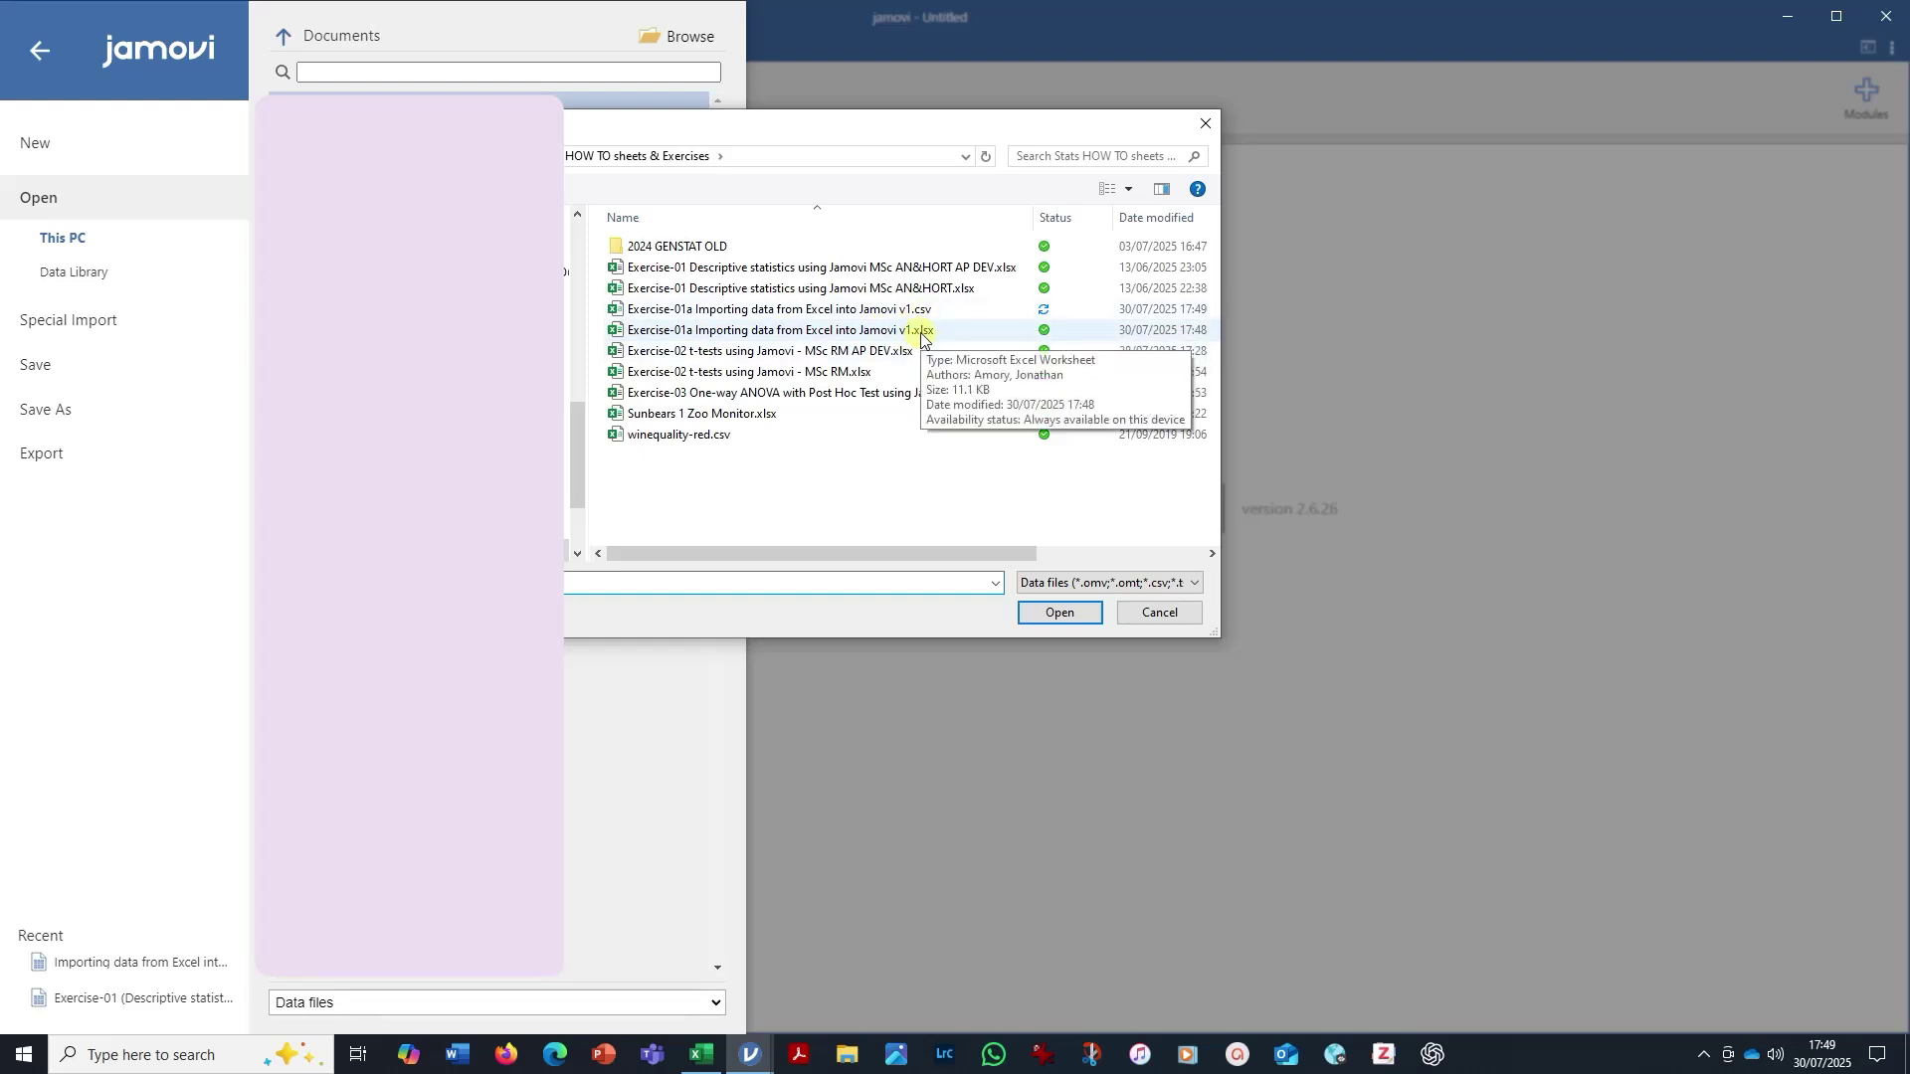
left_click(842, 312)
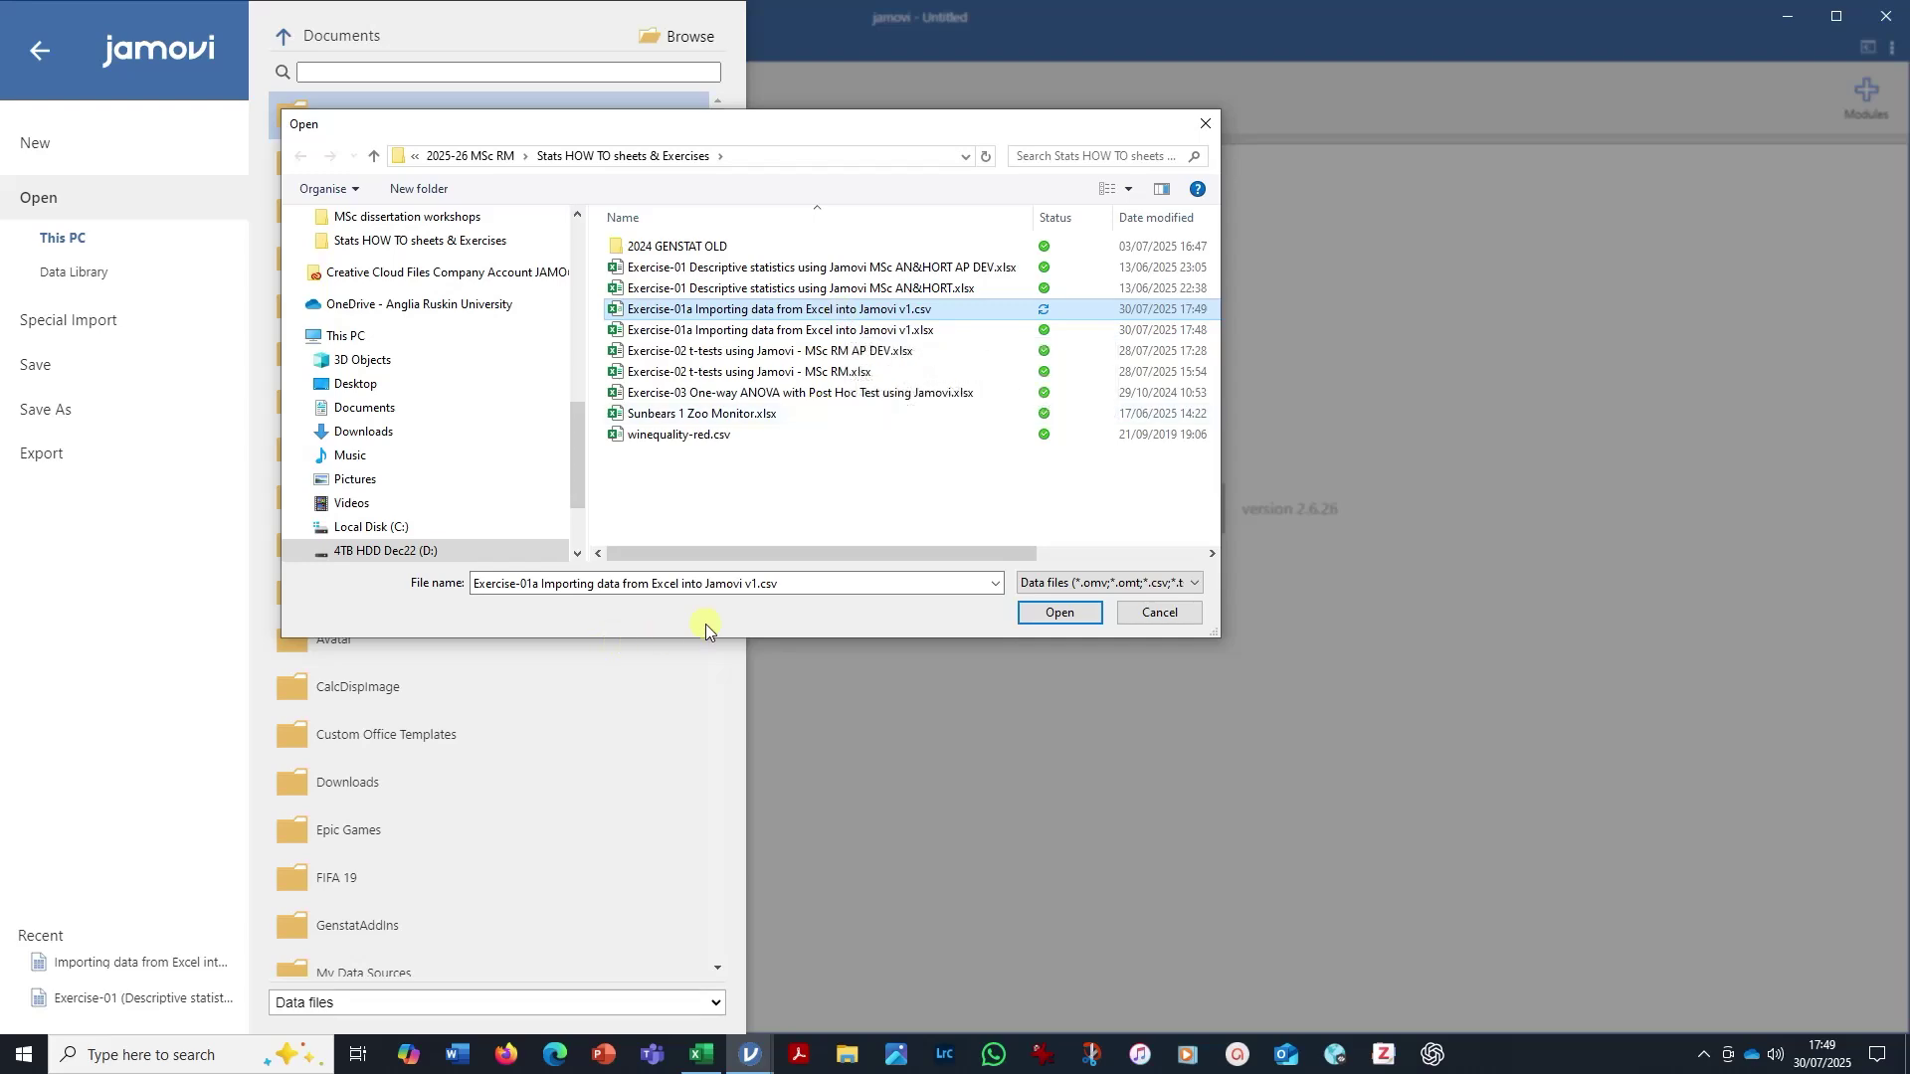
left_click(1063, 613)
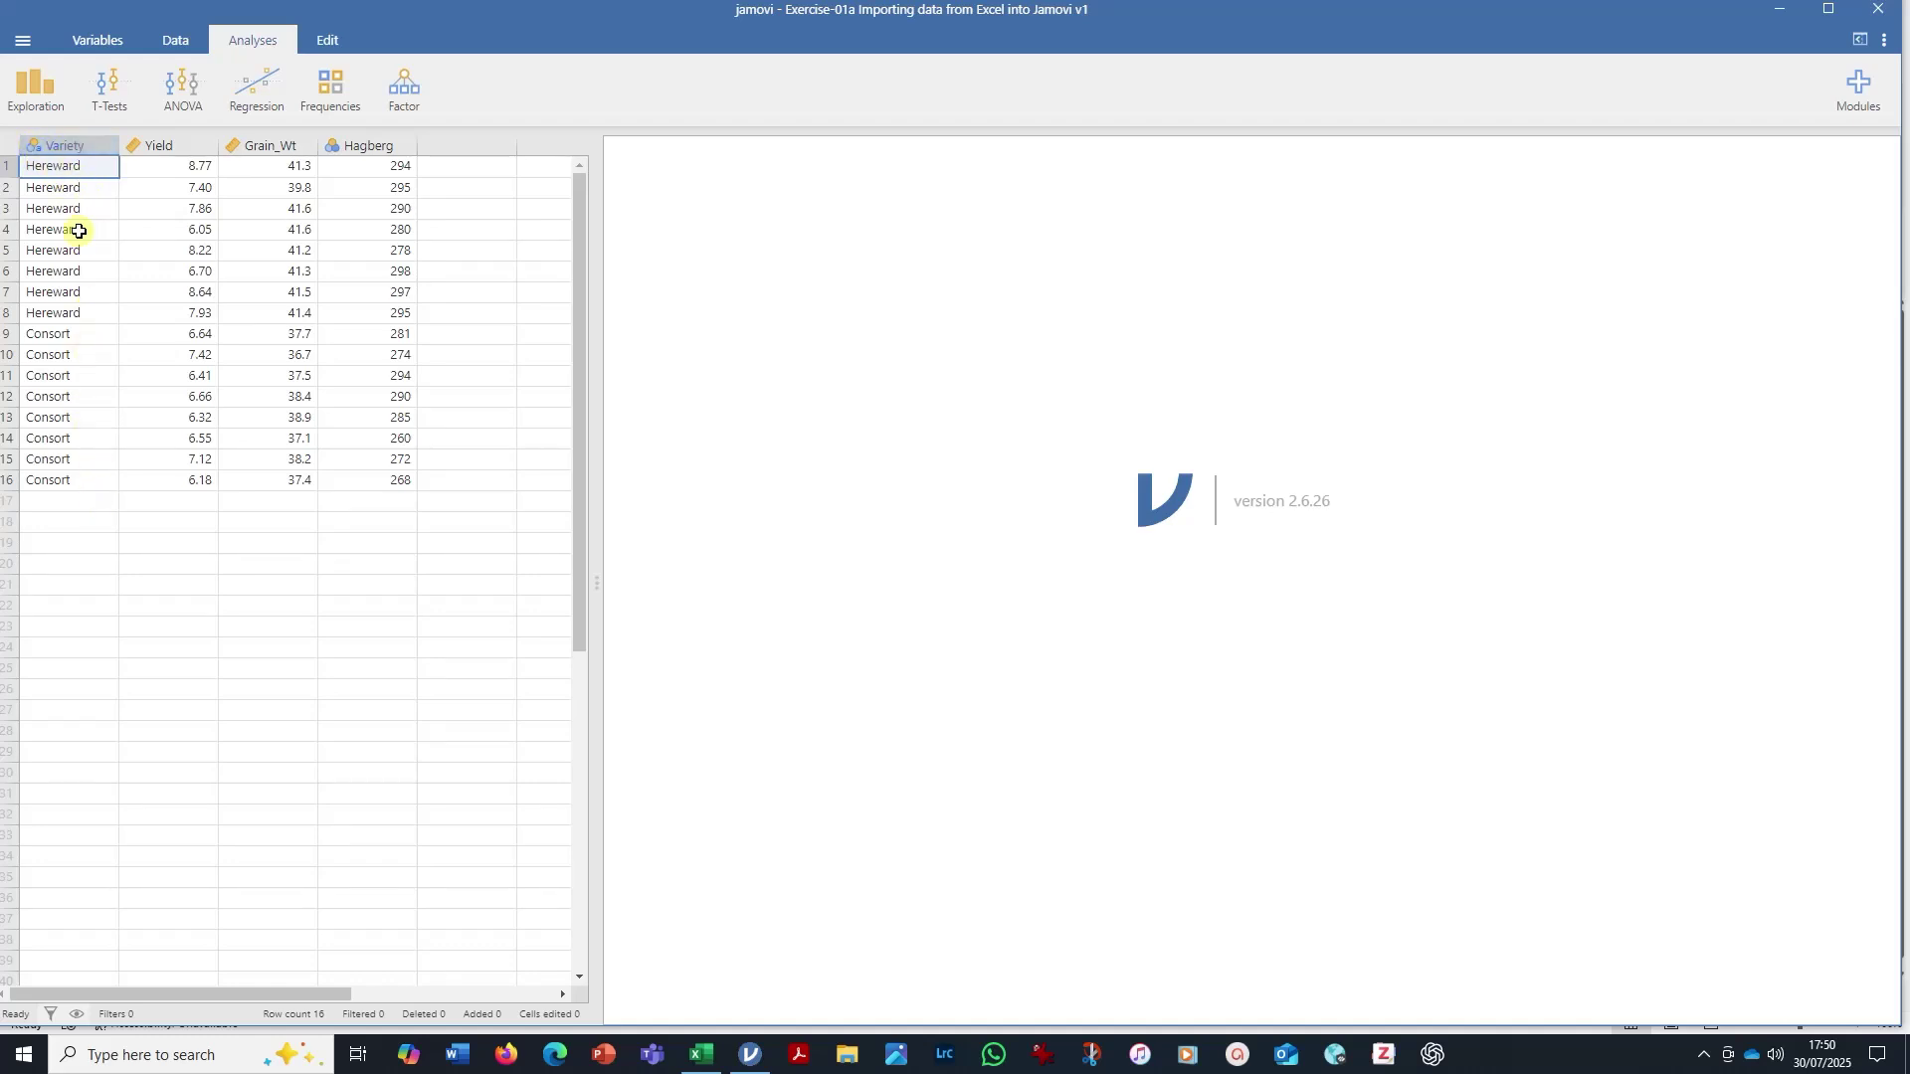
Step: Open the Variety variable's settings and review its measure type, data type and levels
double_click(82, 146)
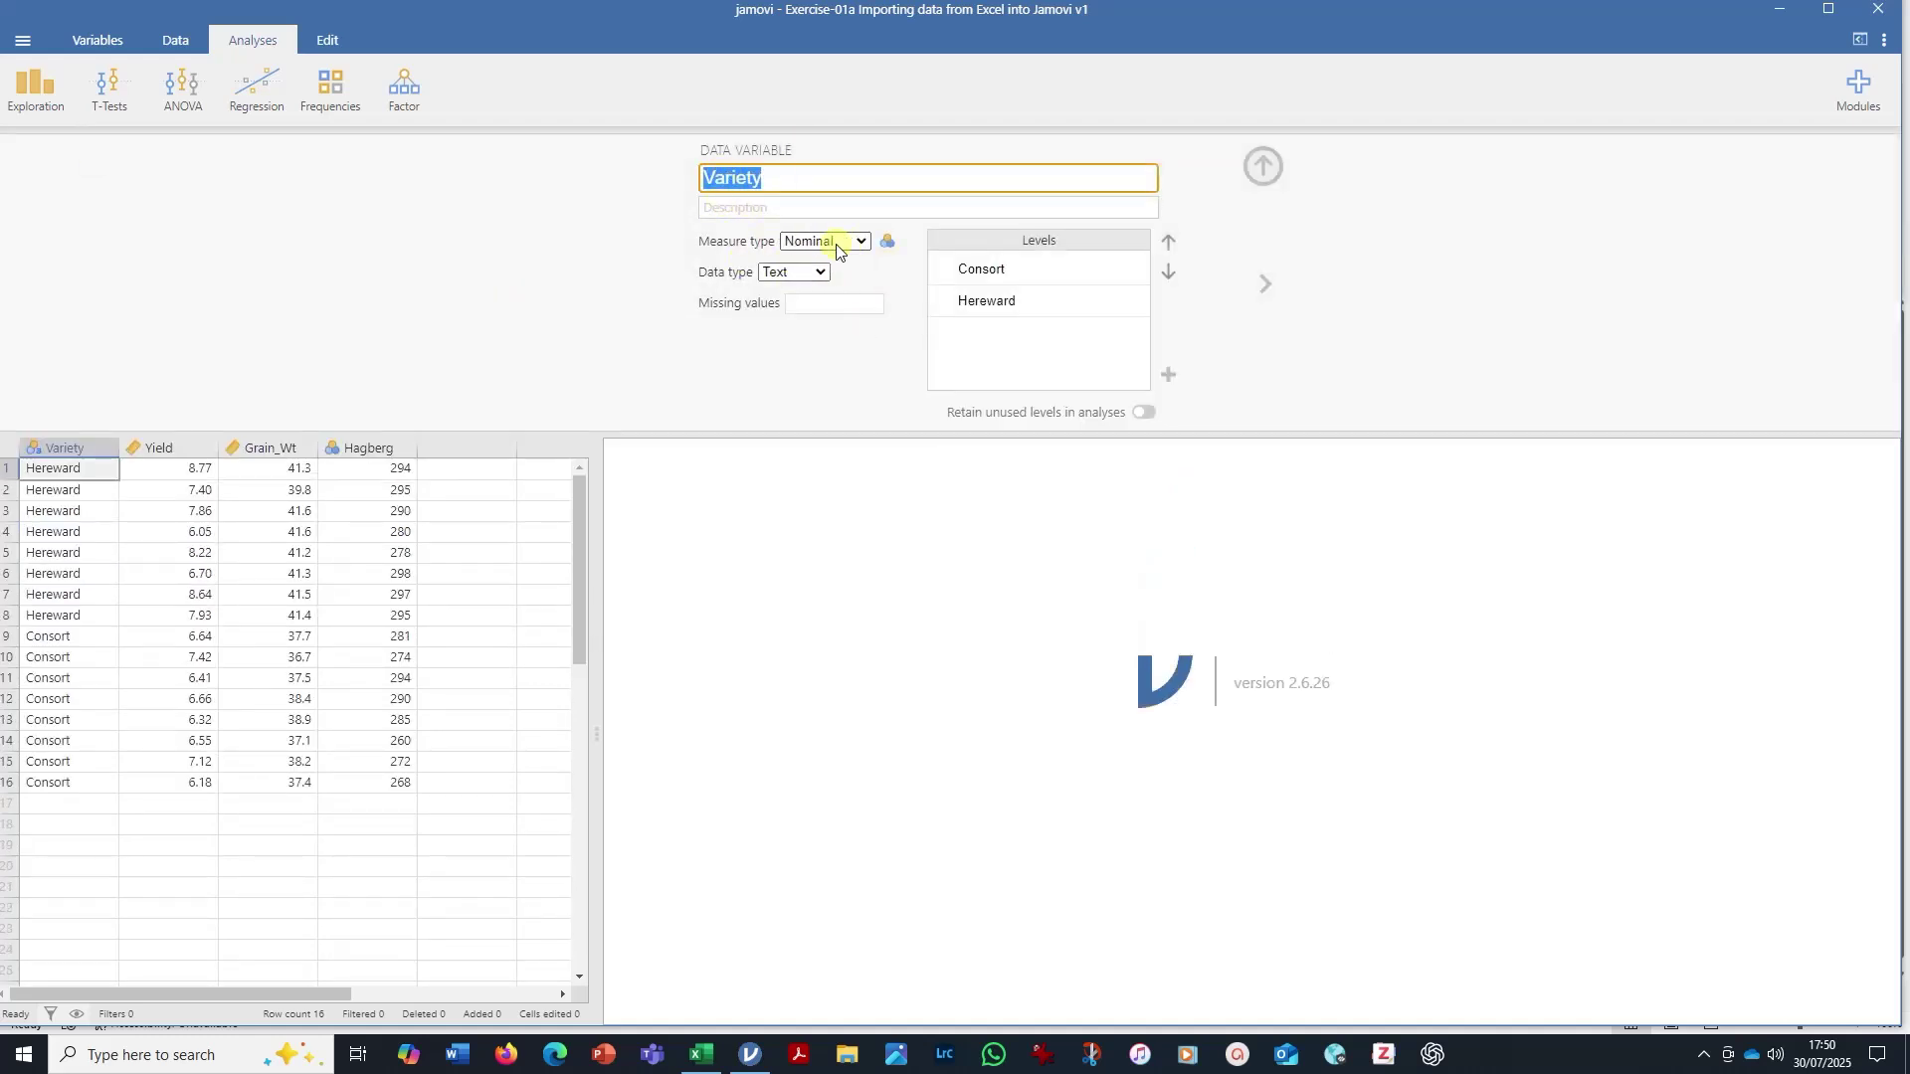
left_click(980, 268)
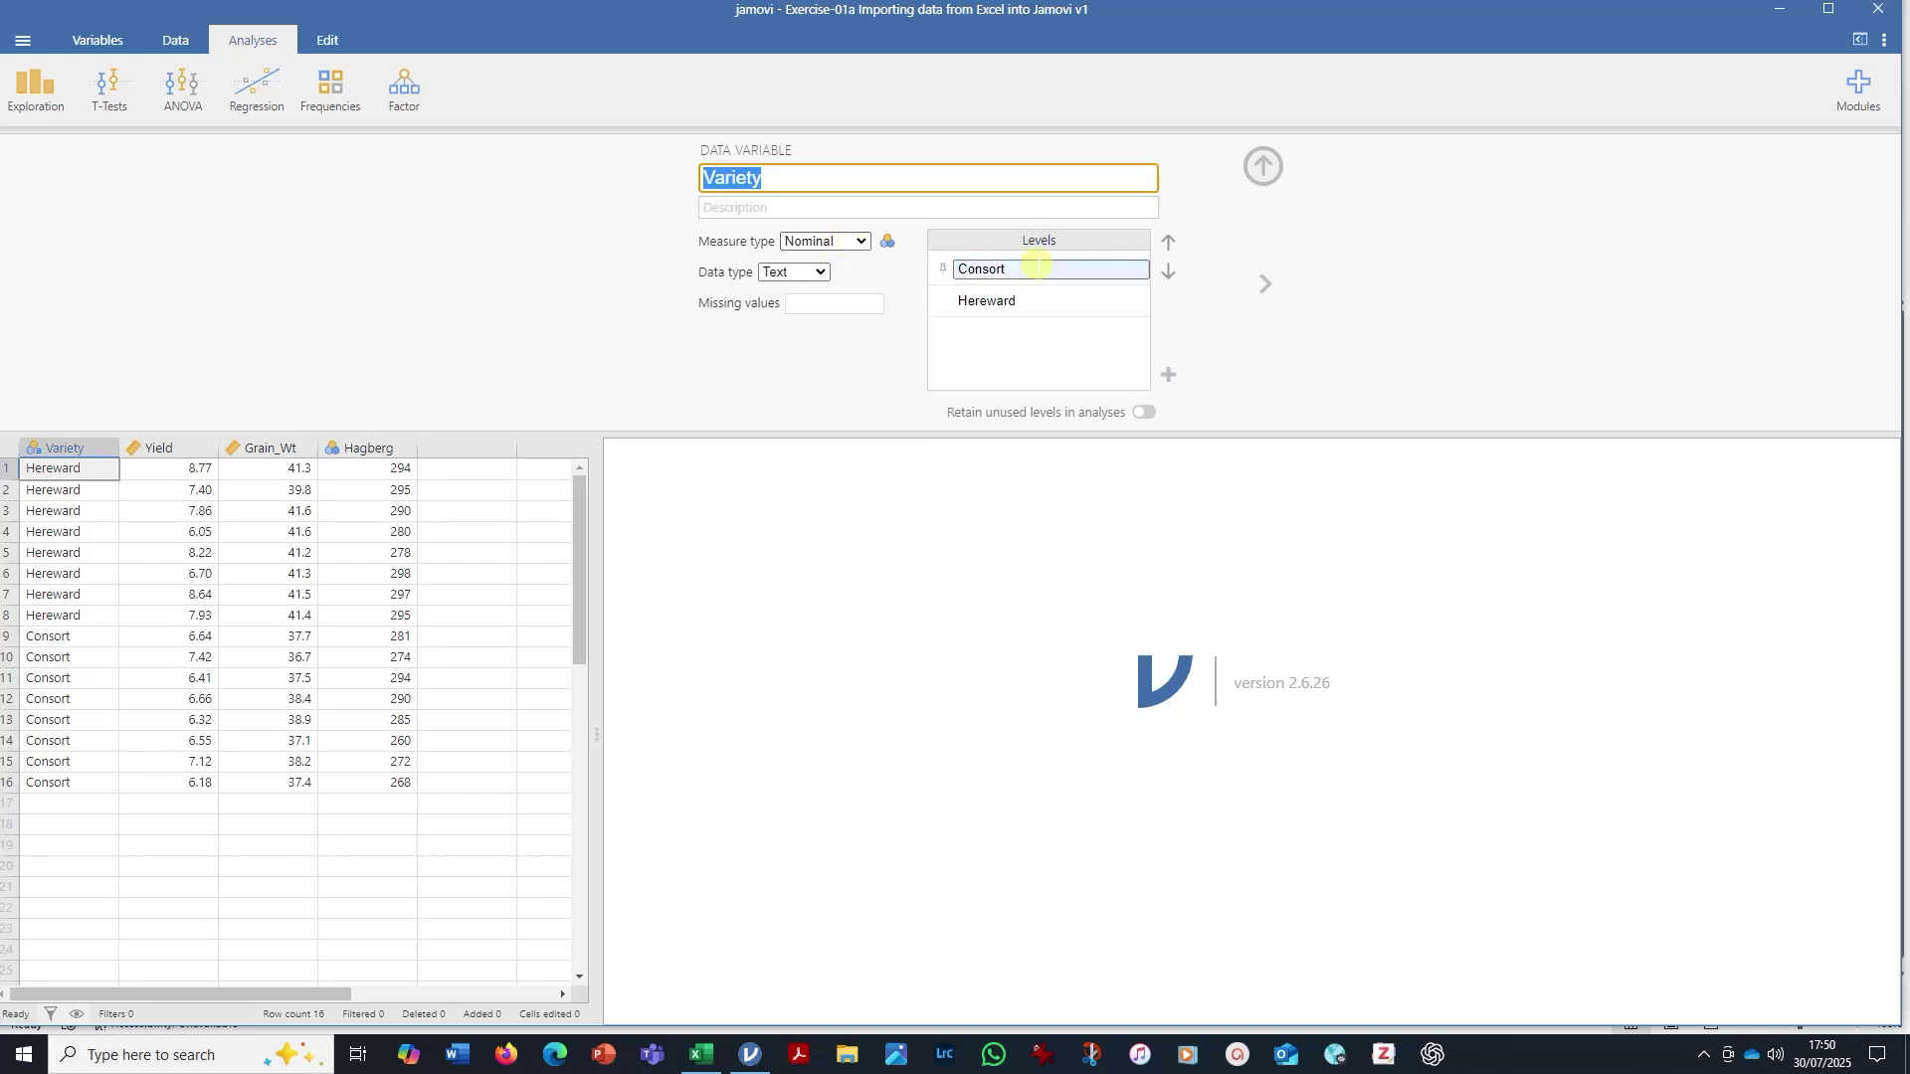
left_click(1005, 302)
left_click(1083, 264)
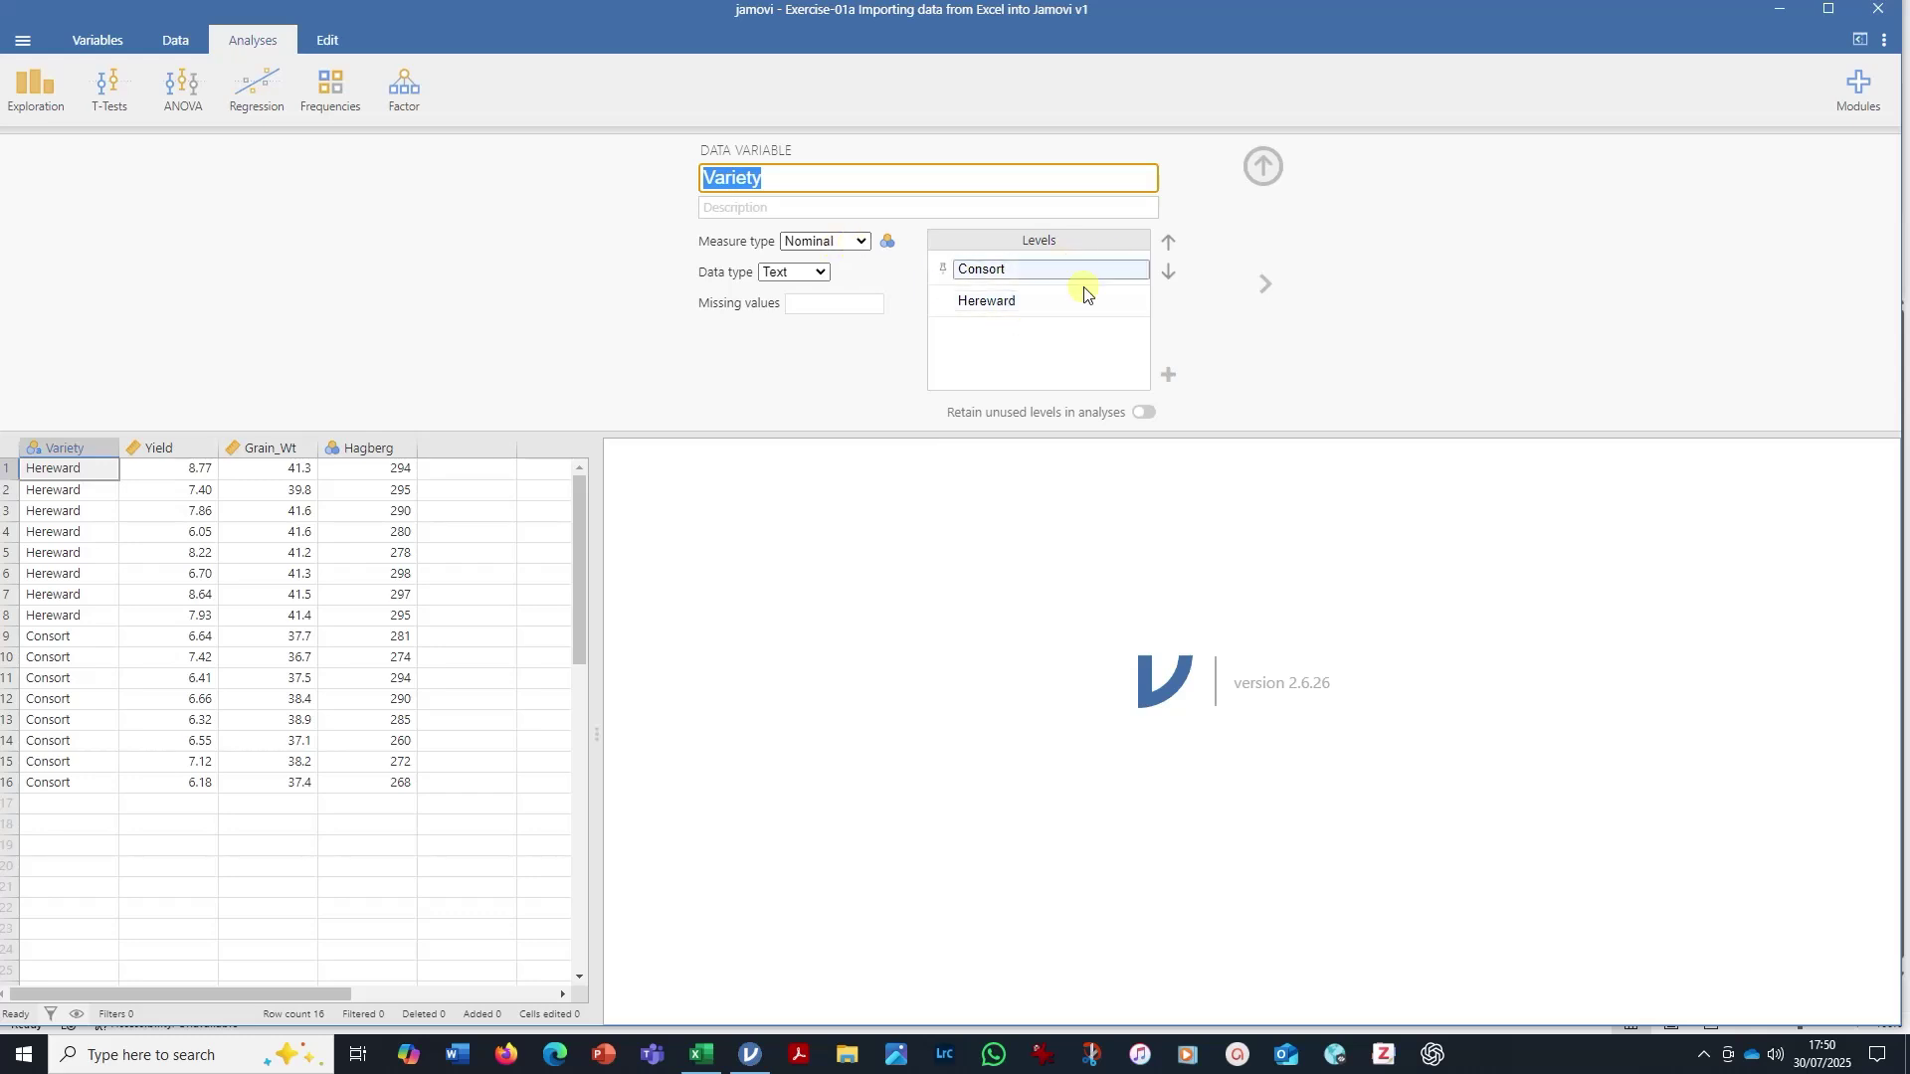
left_click(931, 374)
left_click(1038, 297)
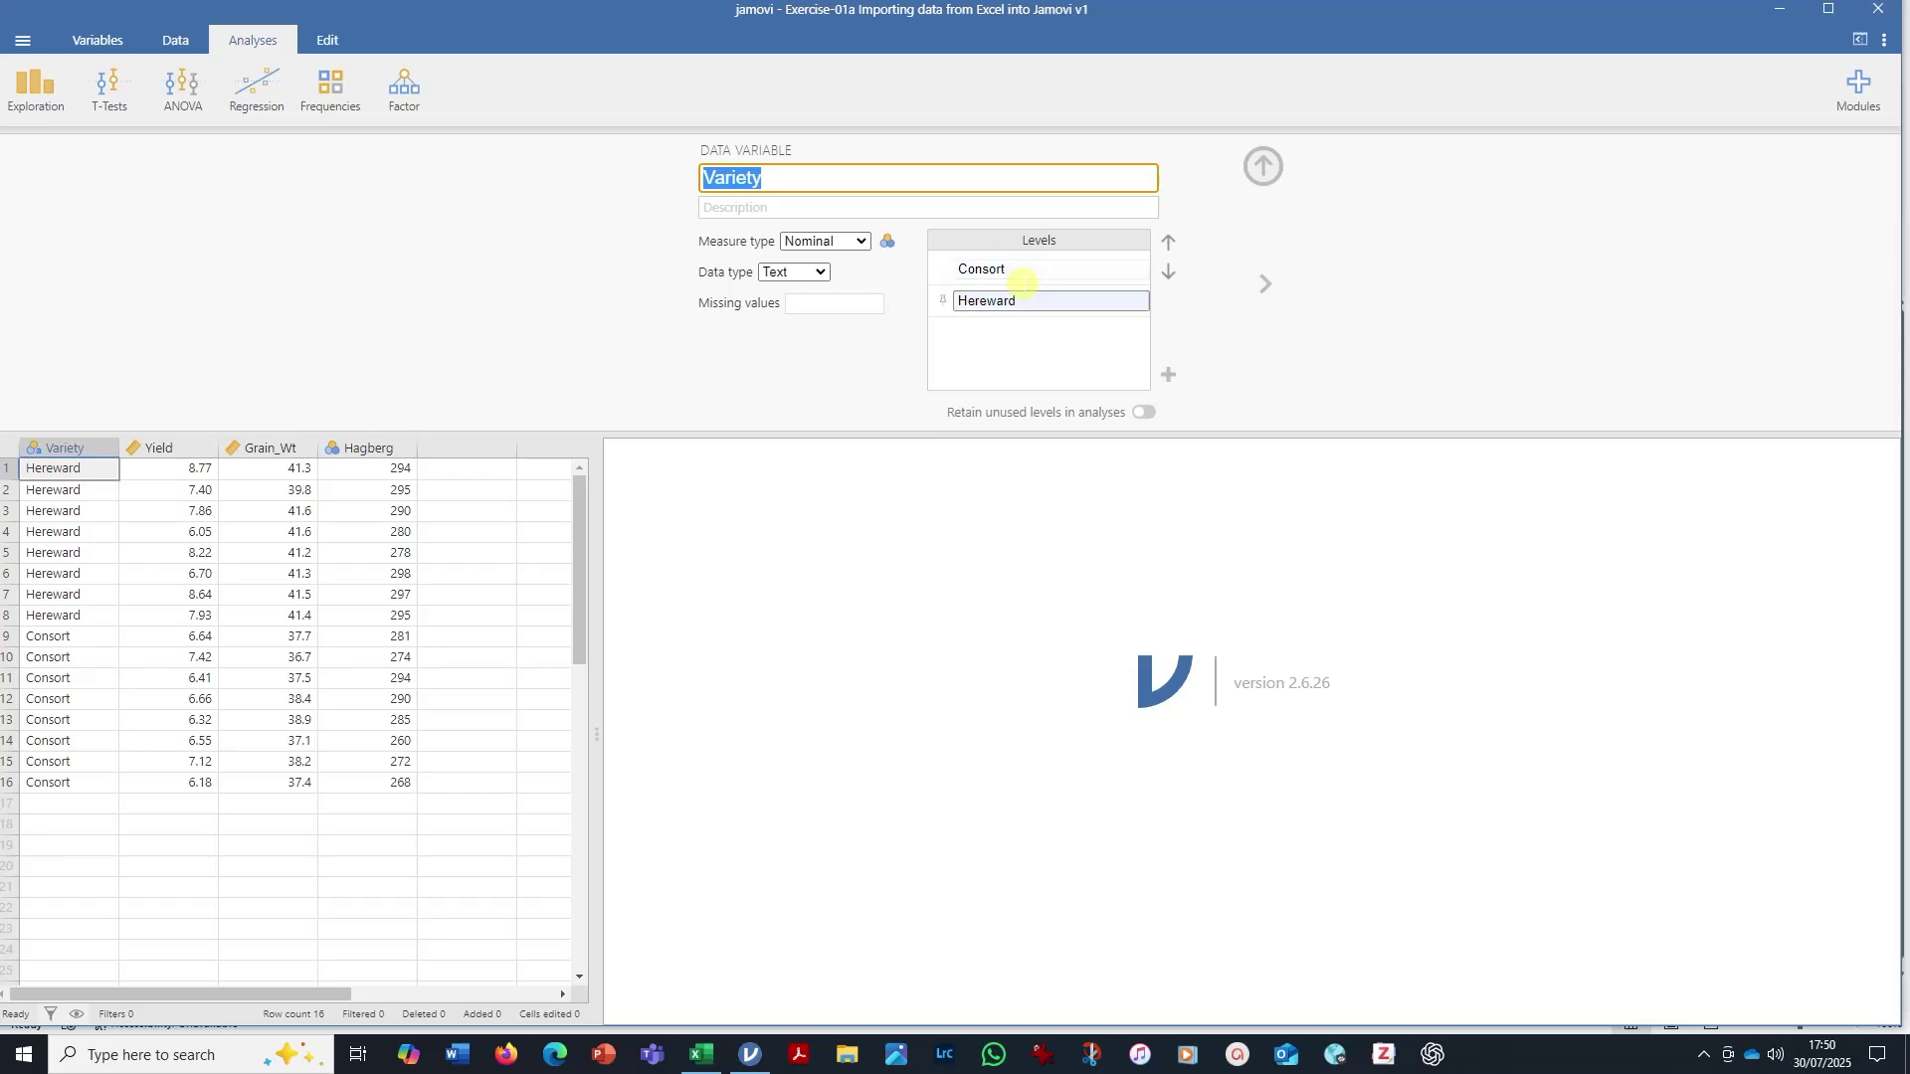
Step: Try reordering the Variety levels by moving Hereward above Consort and back below it
left_click(1053, 304)
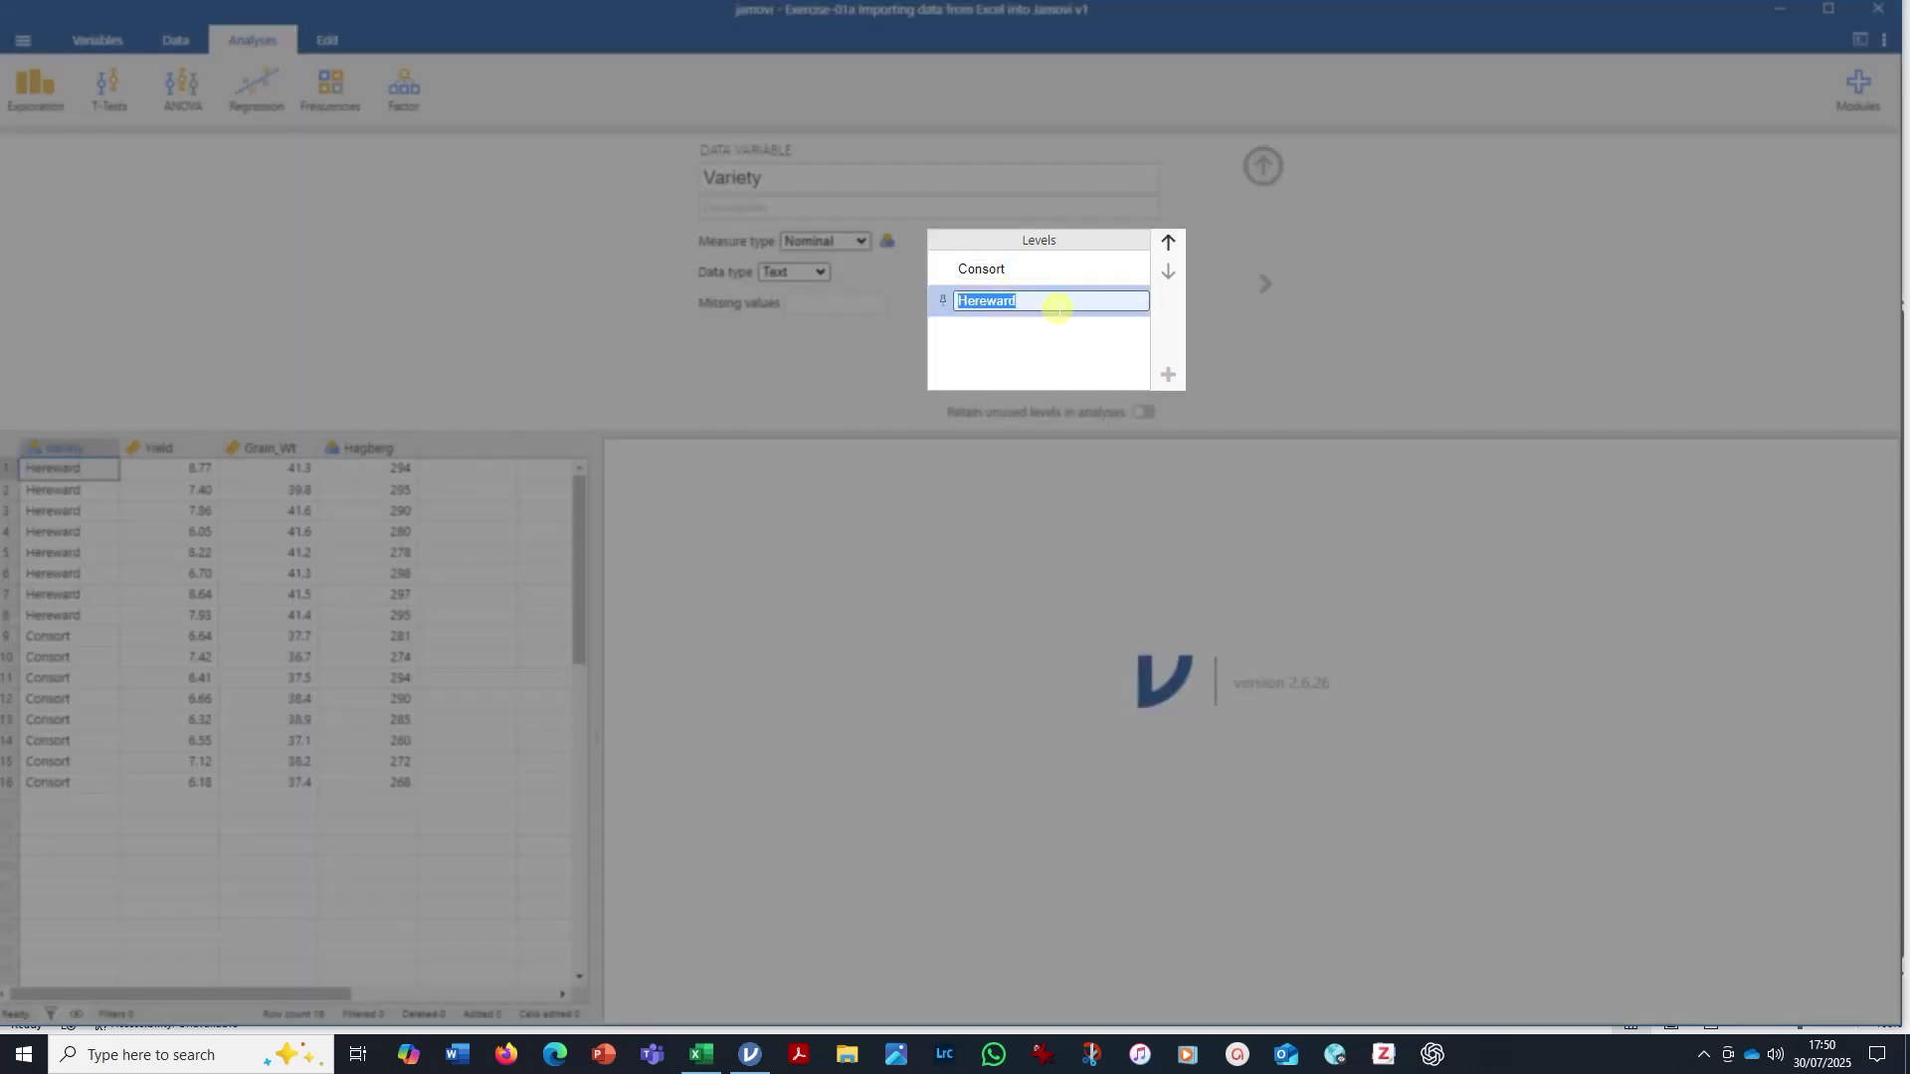
left_click(1171, 249)
left_click(1173, 275)
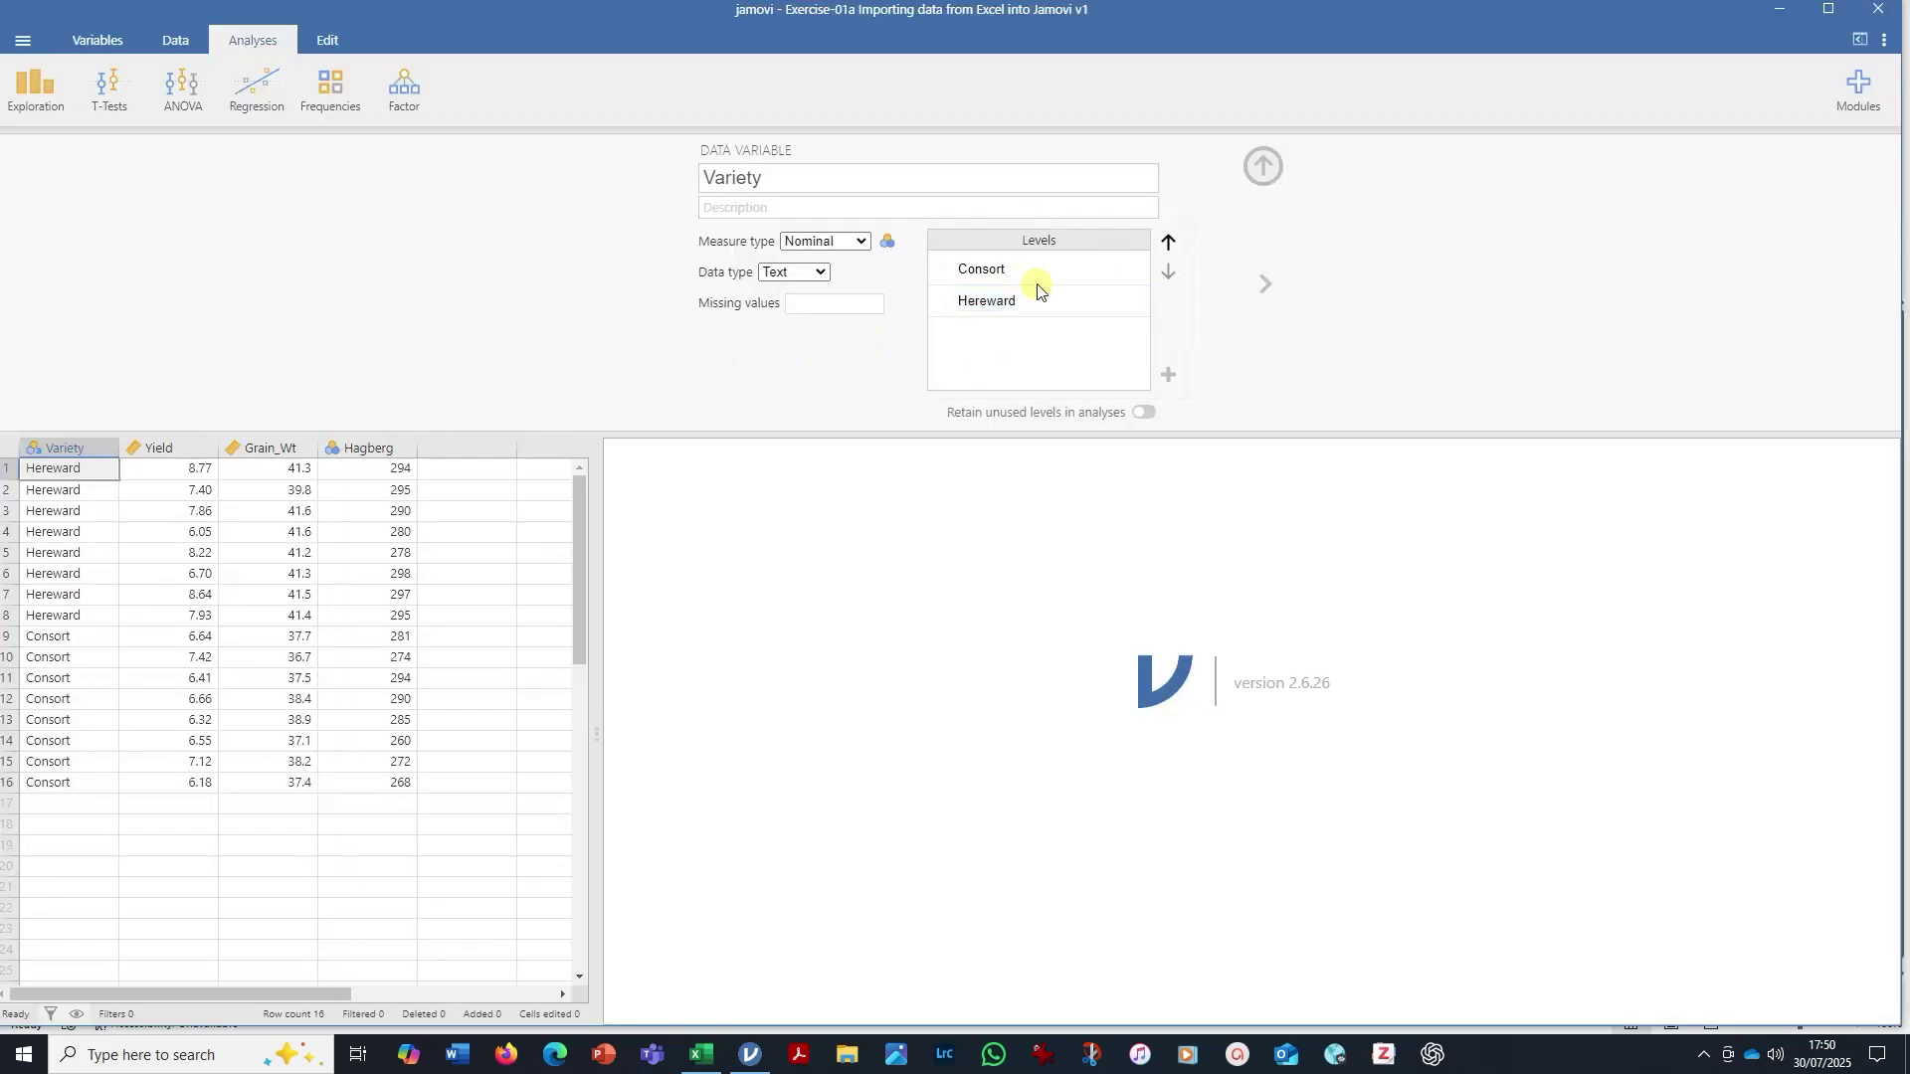
left_click(998, 264)
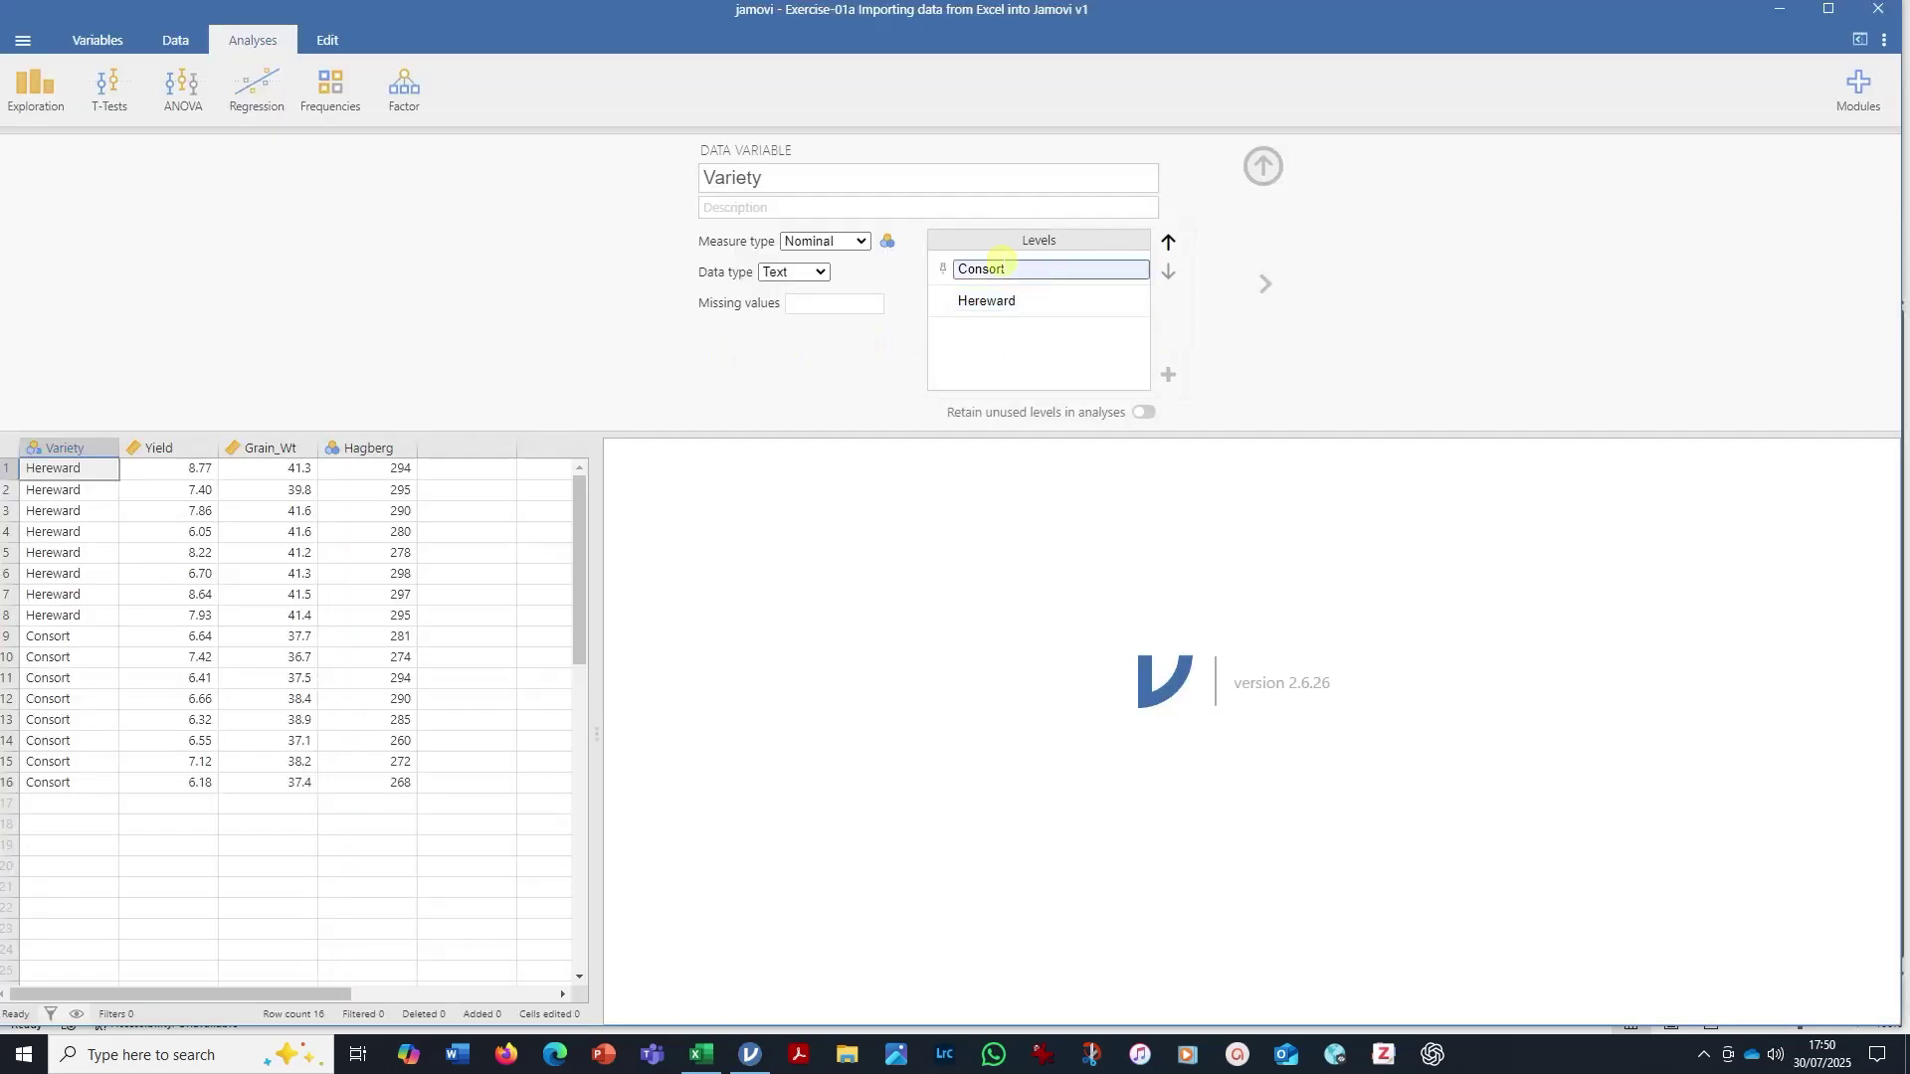
Step: Check the settings of the Yield and Grain_Wt variables and set Hagberg's data type to Decimal
left_click(154, 448)
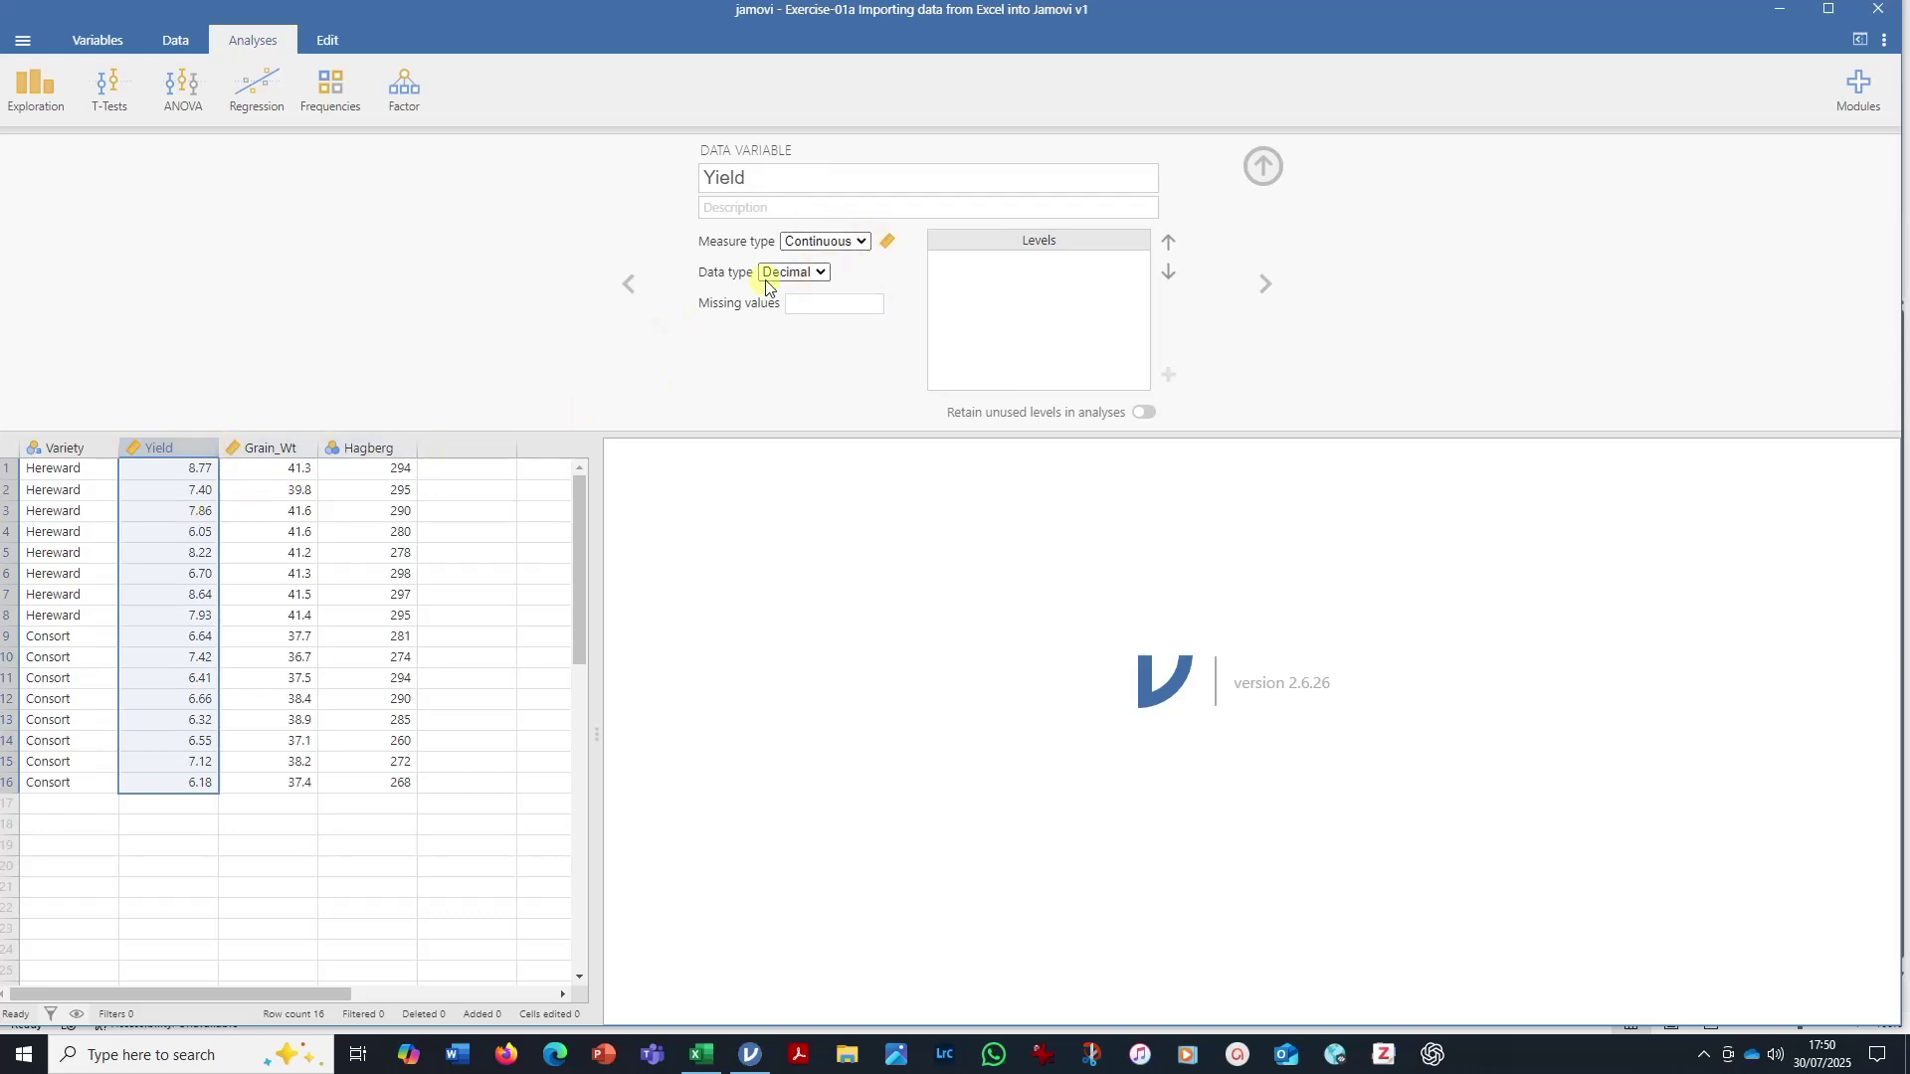
left_click(275, 448)
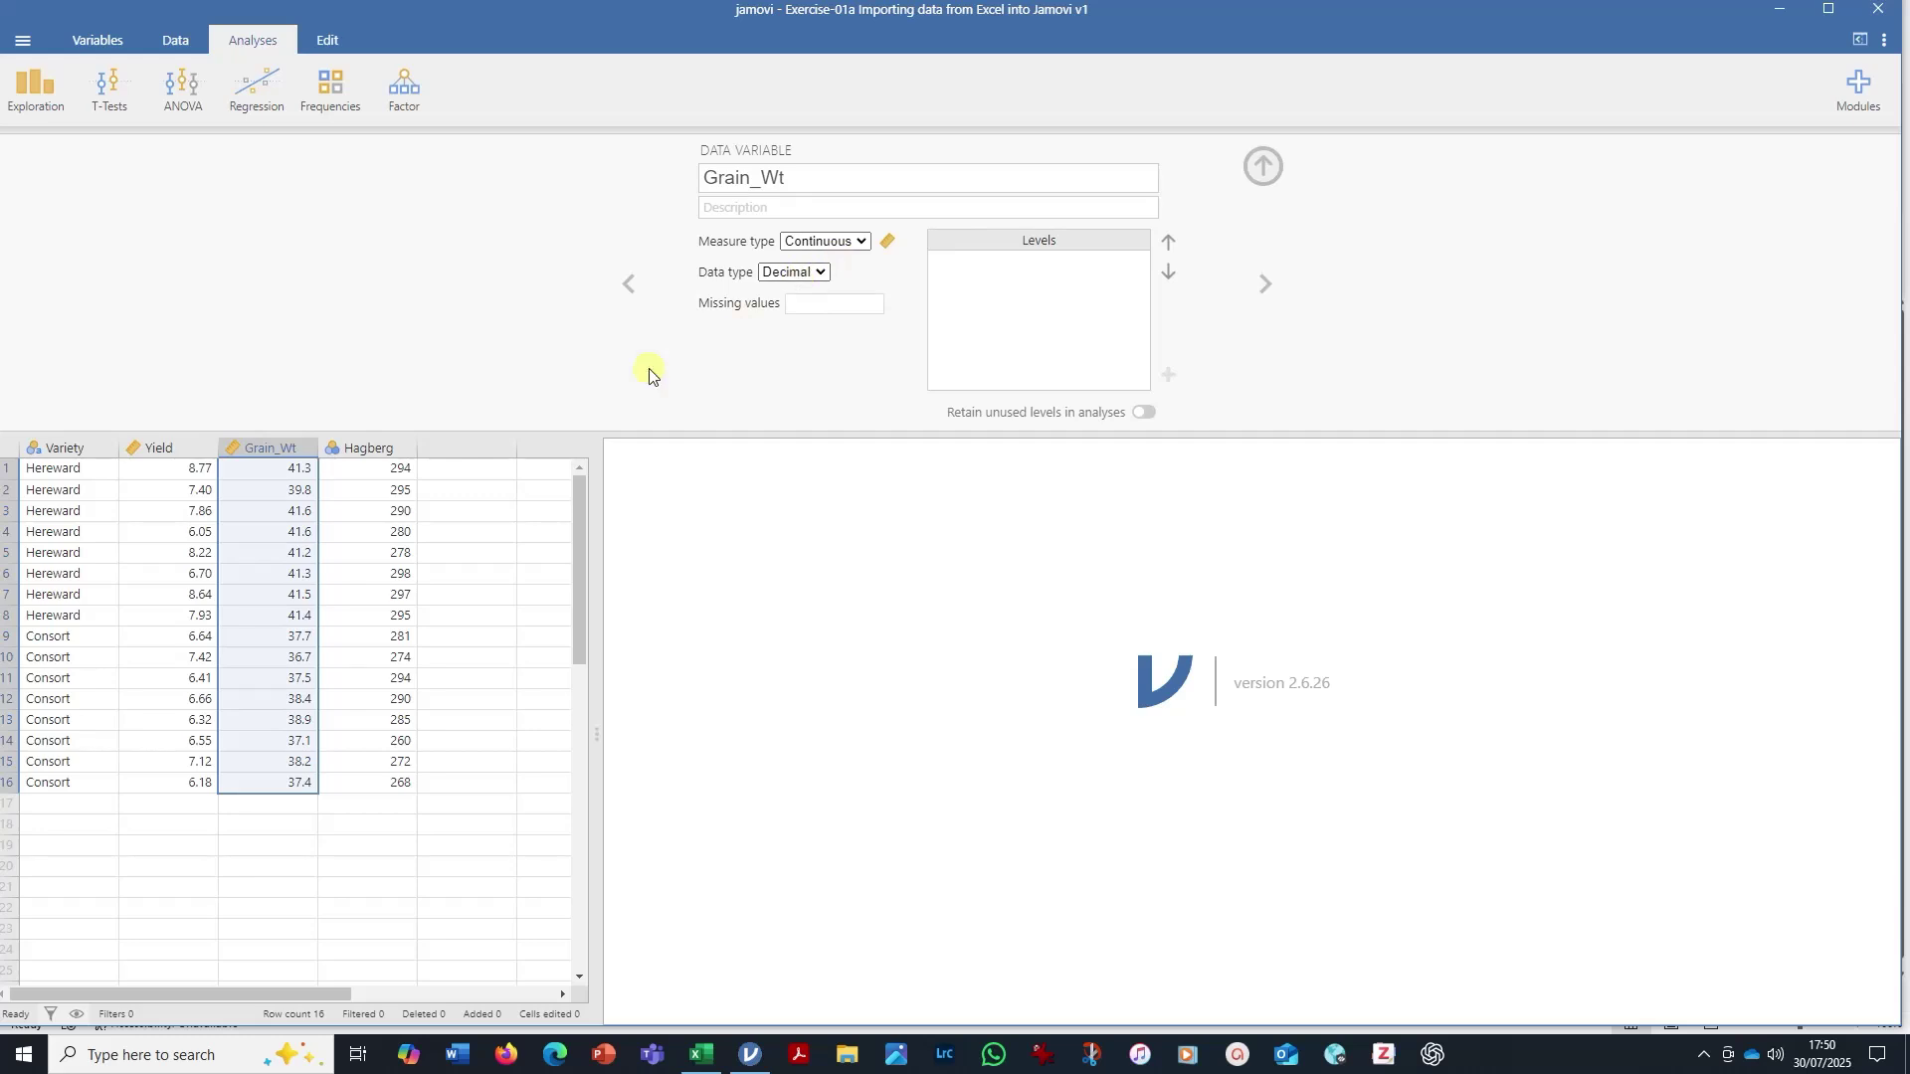
left_click(373, 444)
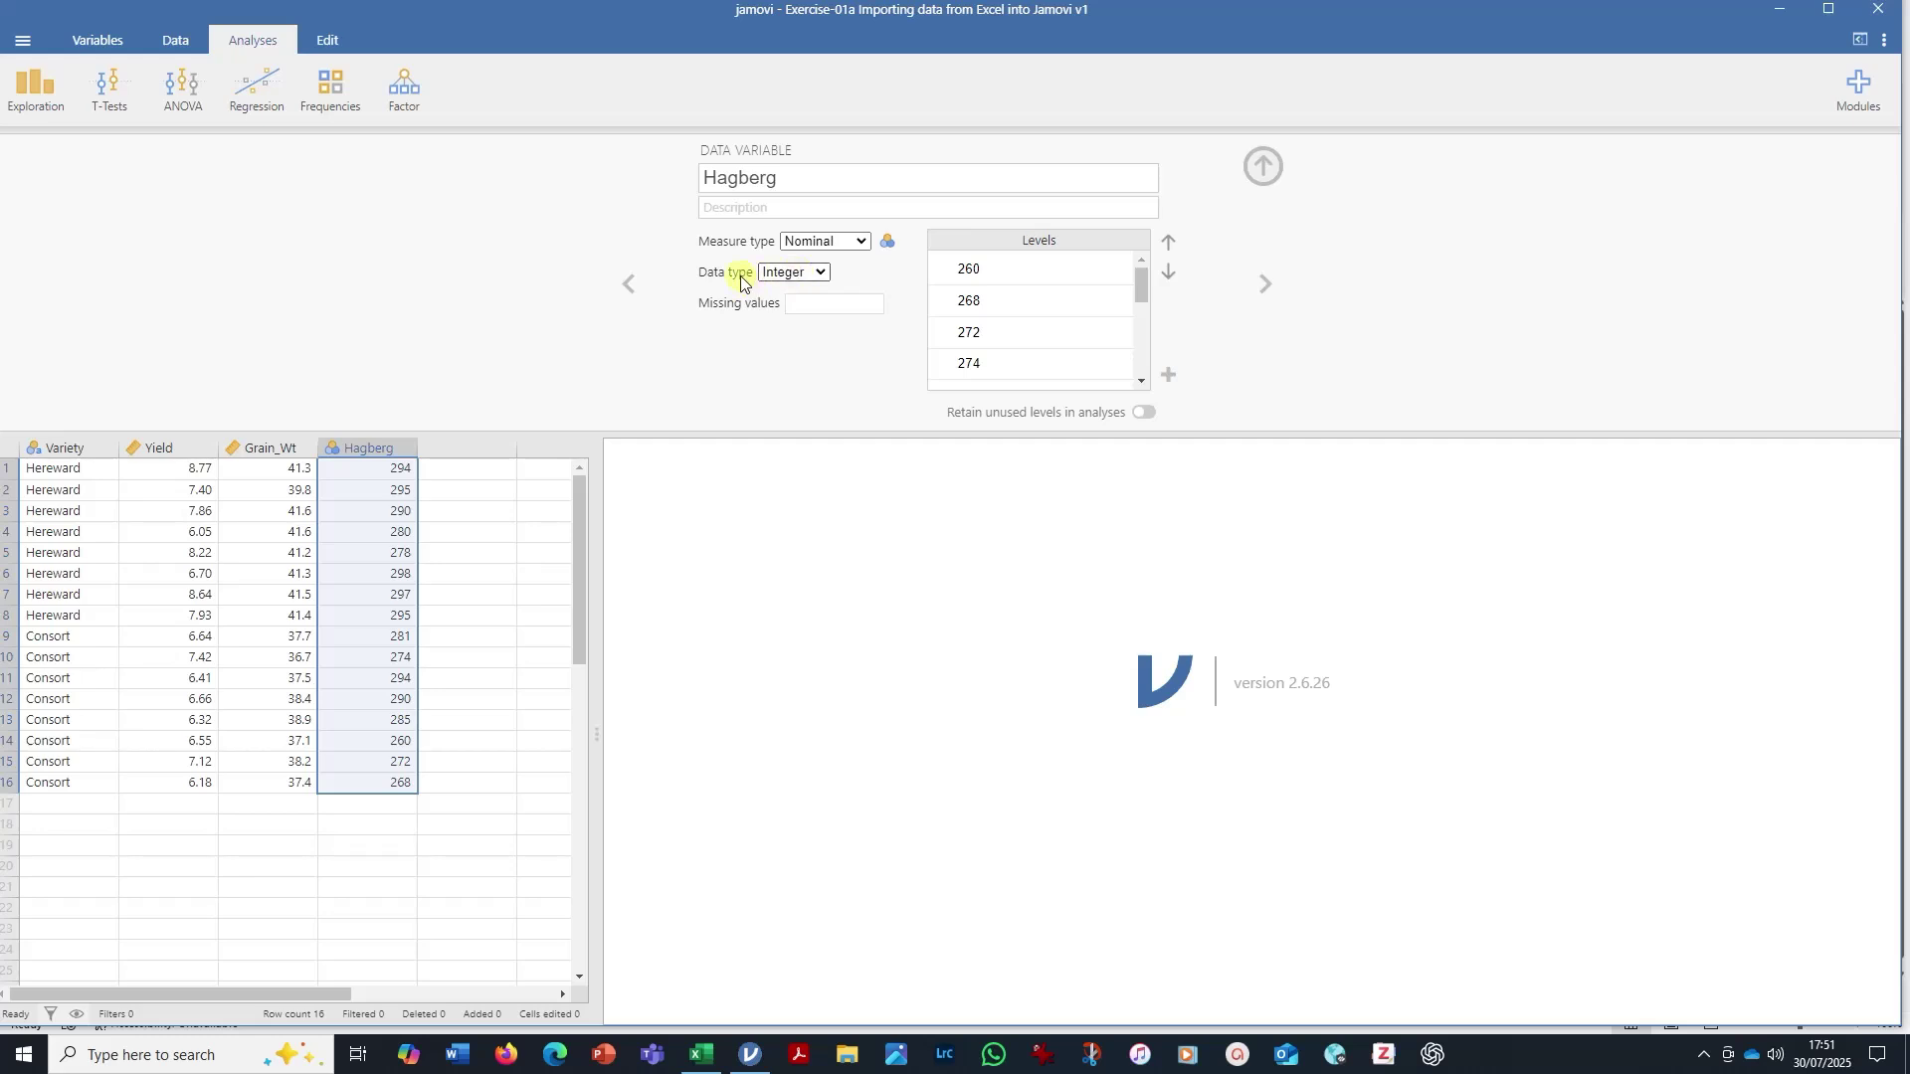
left_click(823, 272)
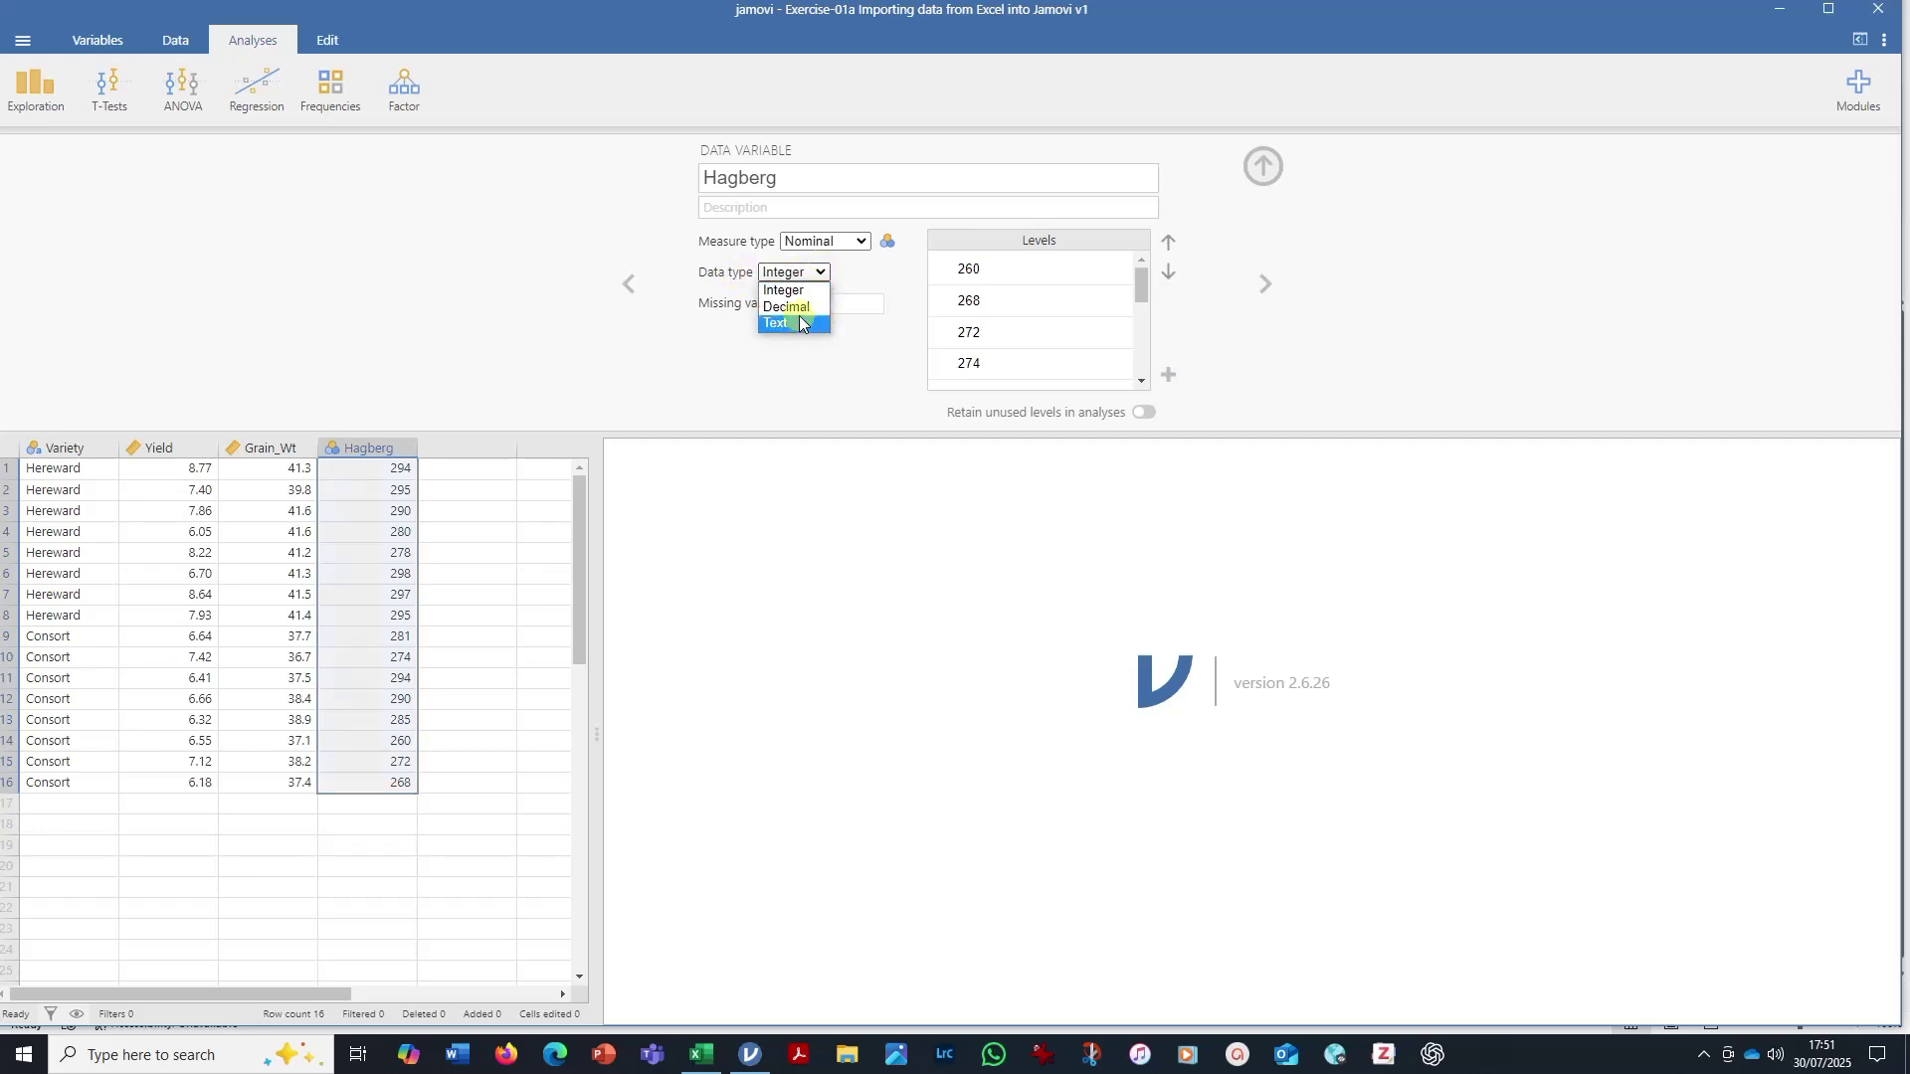
left_click(798, 310)
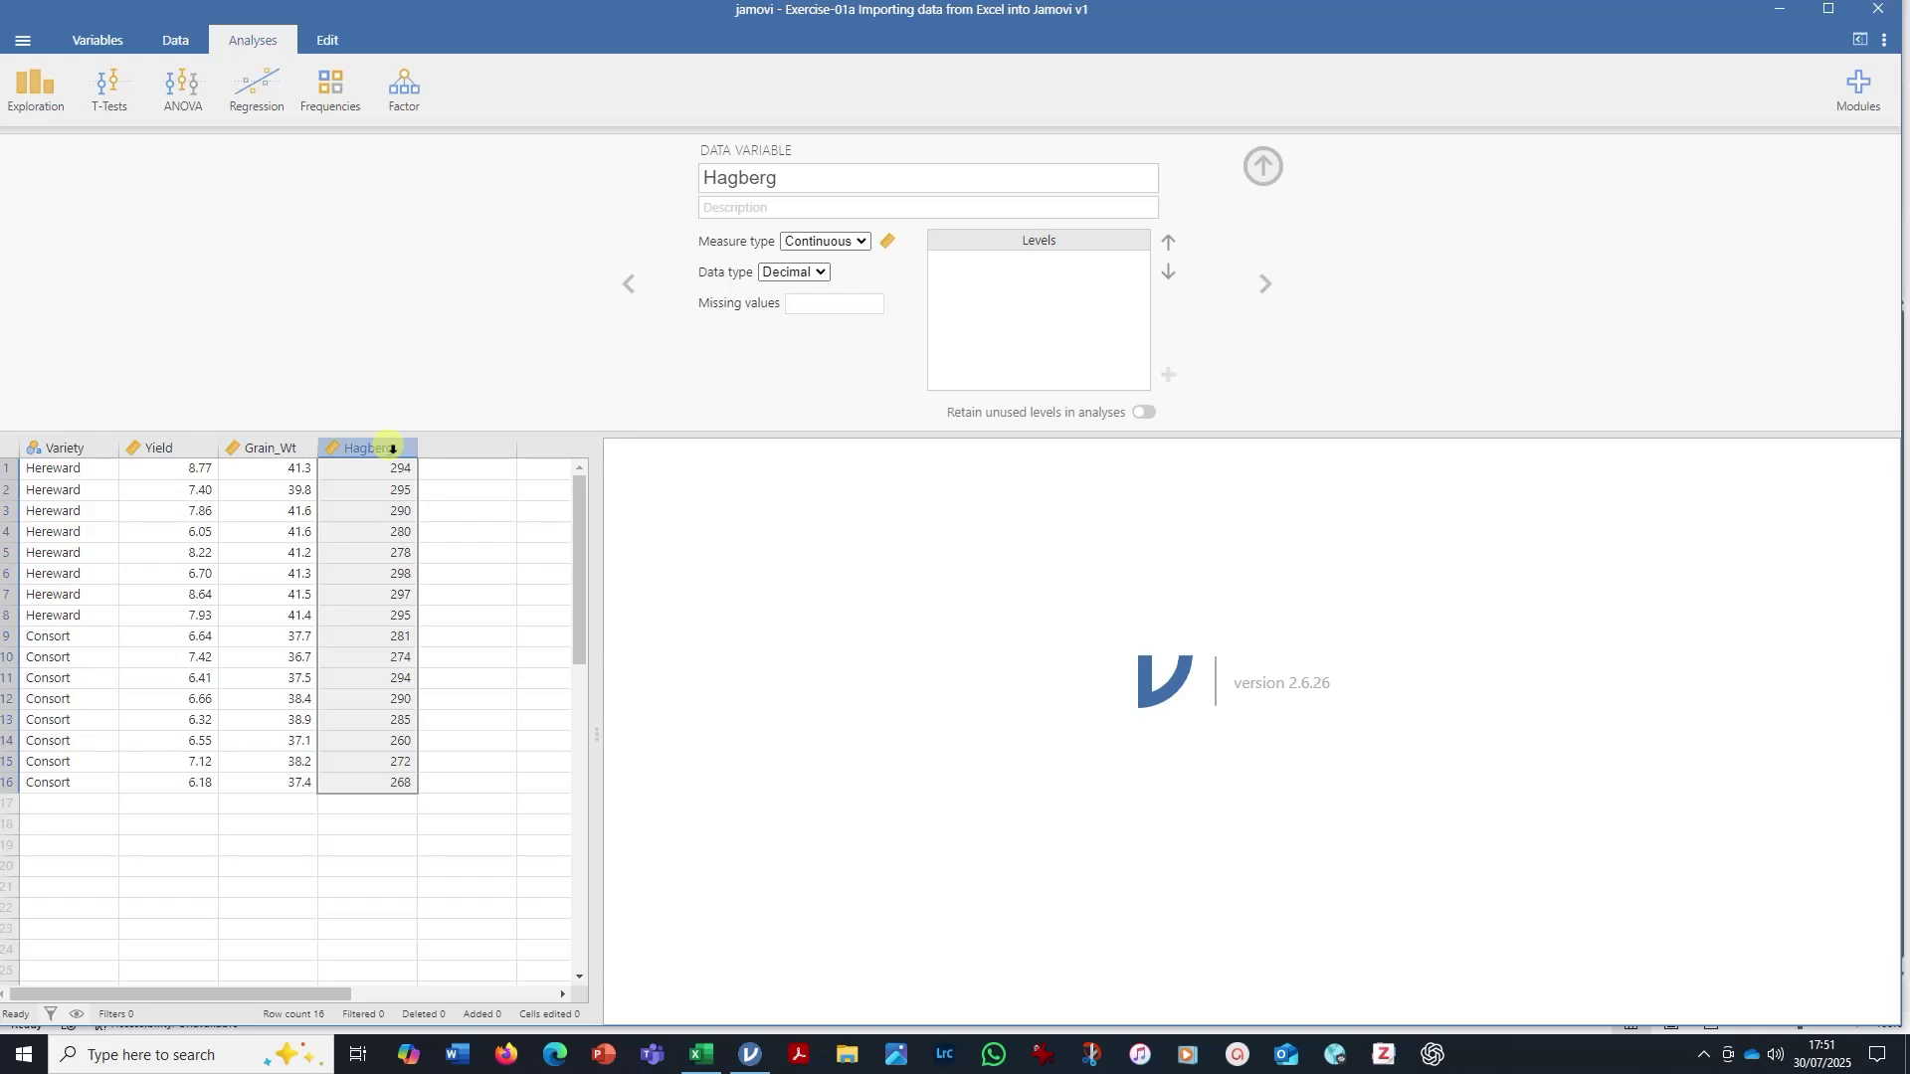
Step: Switch back to Excel and copy the whole data table A1:D17, including the column headers
key("Tab")
key("alt+Tab")
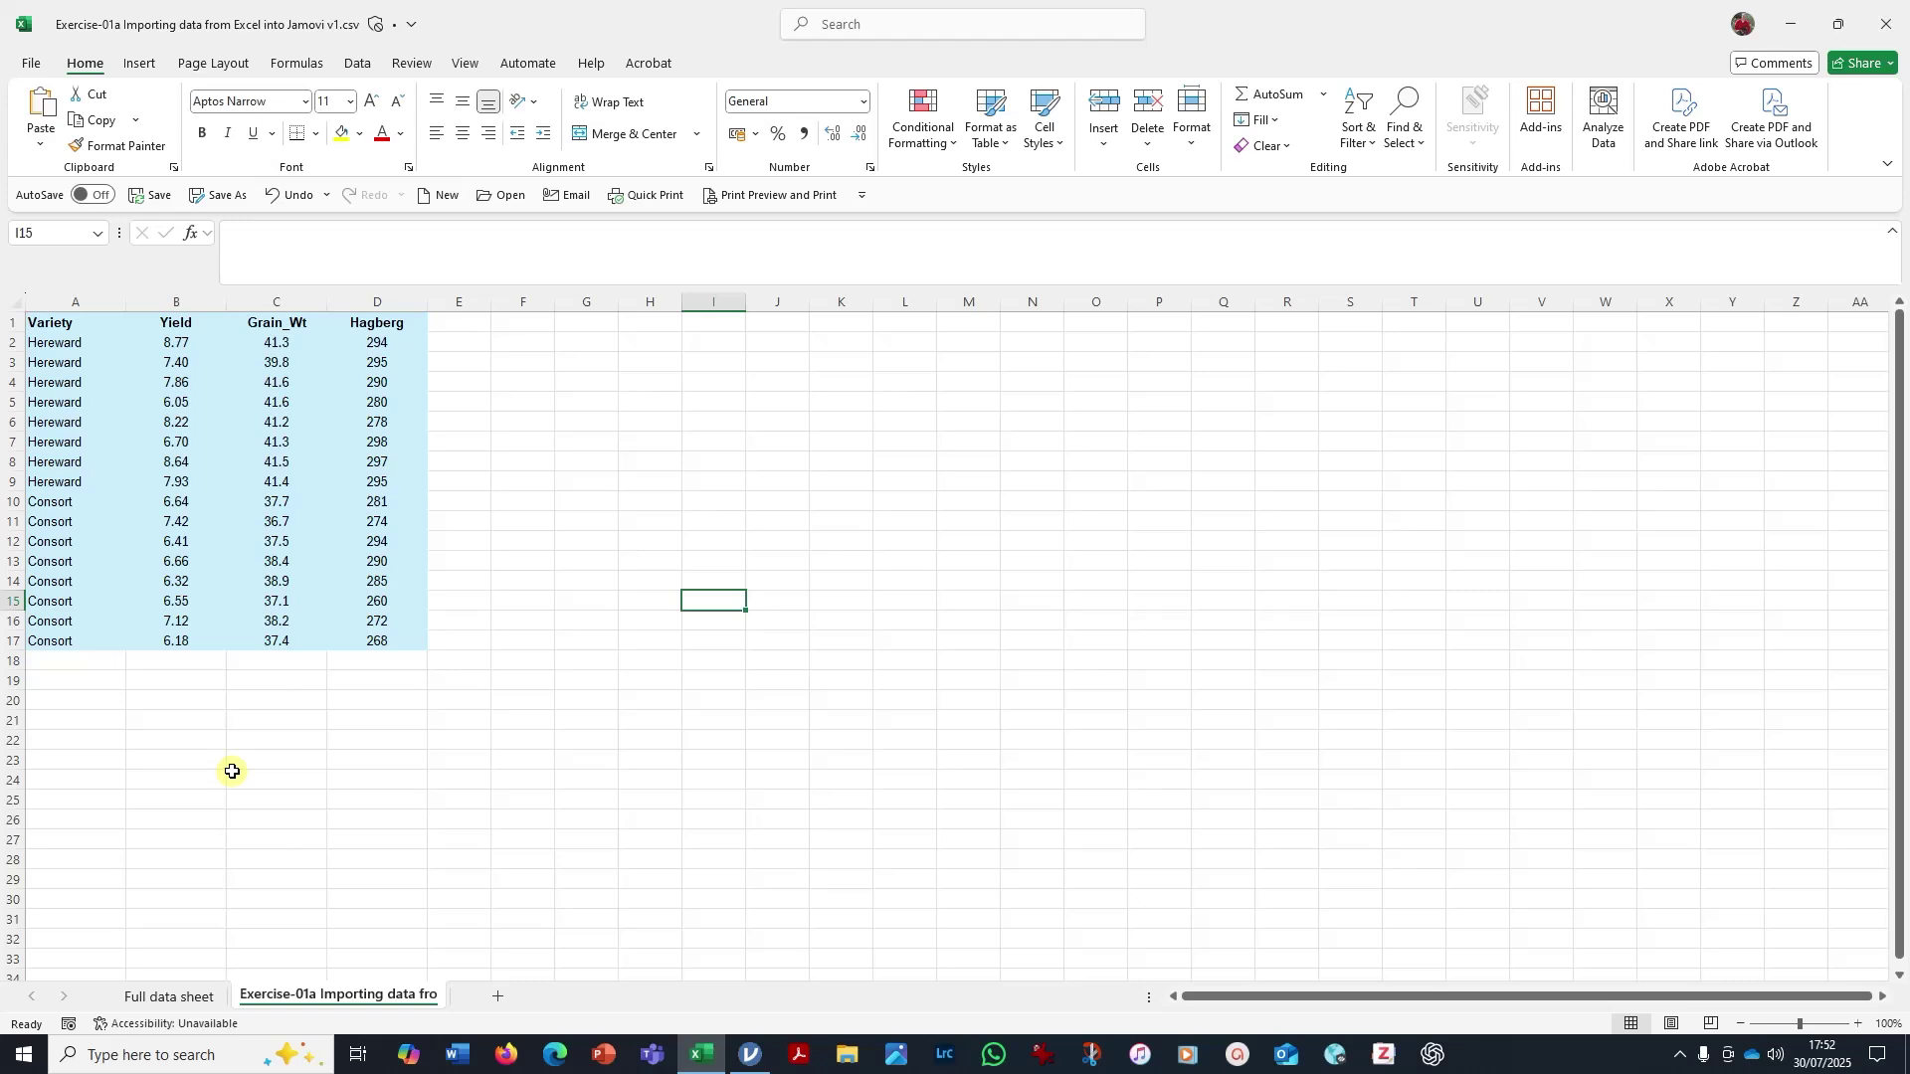
left_click_drag(390, 642, 39, 320)
right_click(121, 367)
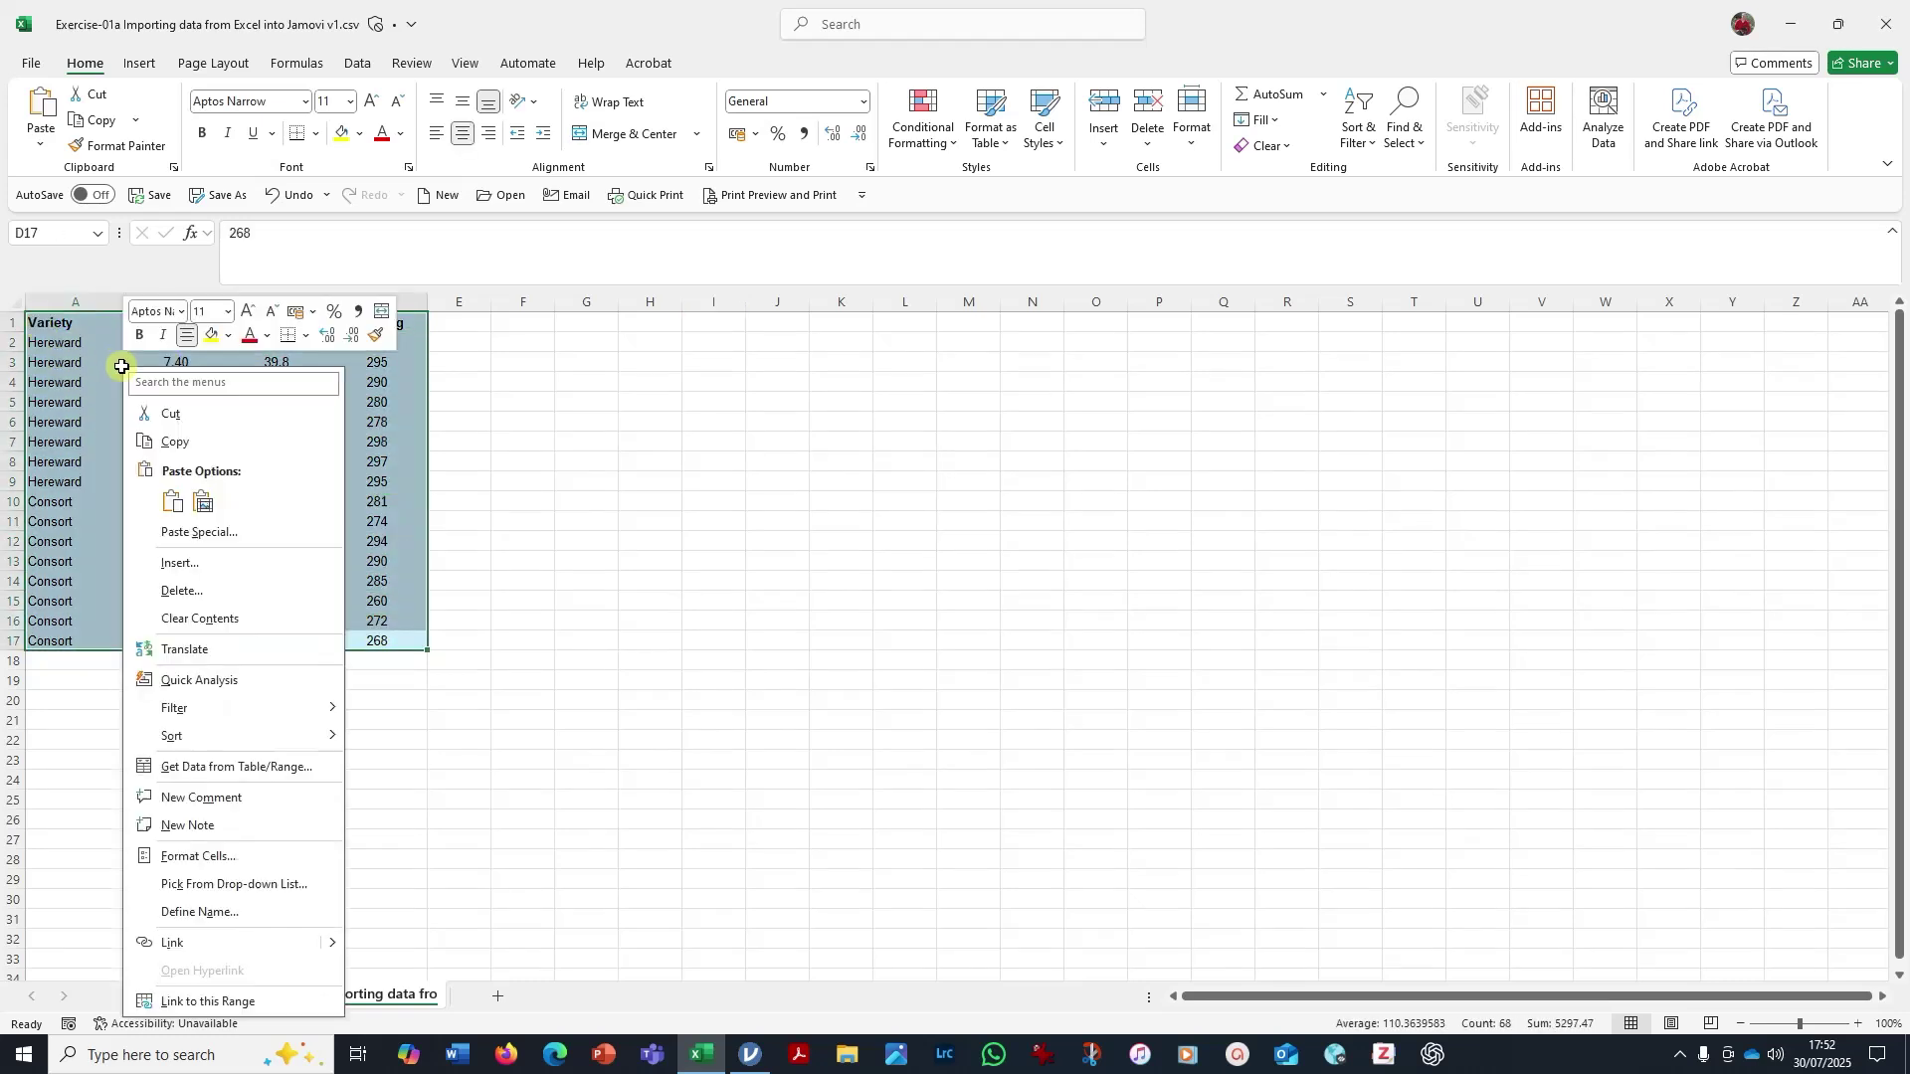
left_click(174, 441)
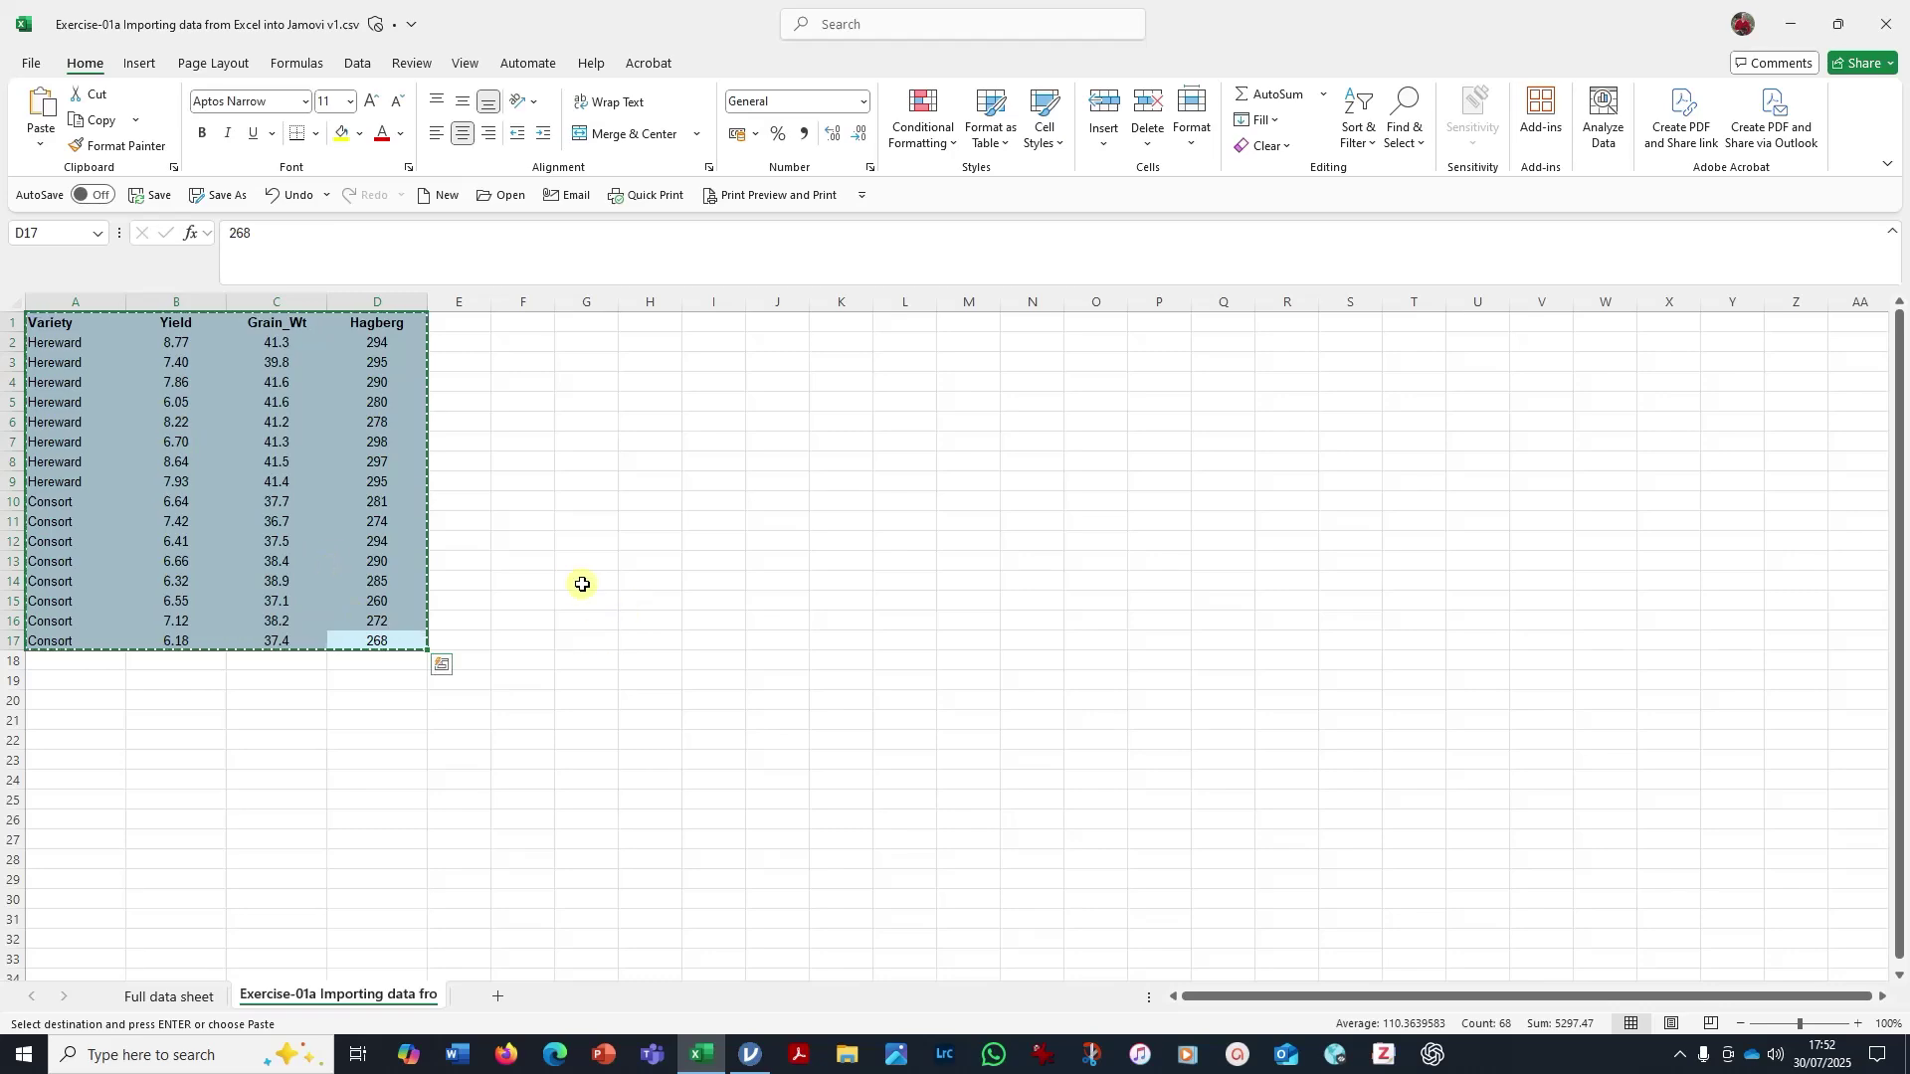
Step: Switch to the empty, untitled jamovi data set and paste the copied table starting at column A, row 1
left_click(751, 1055)
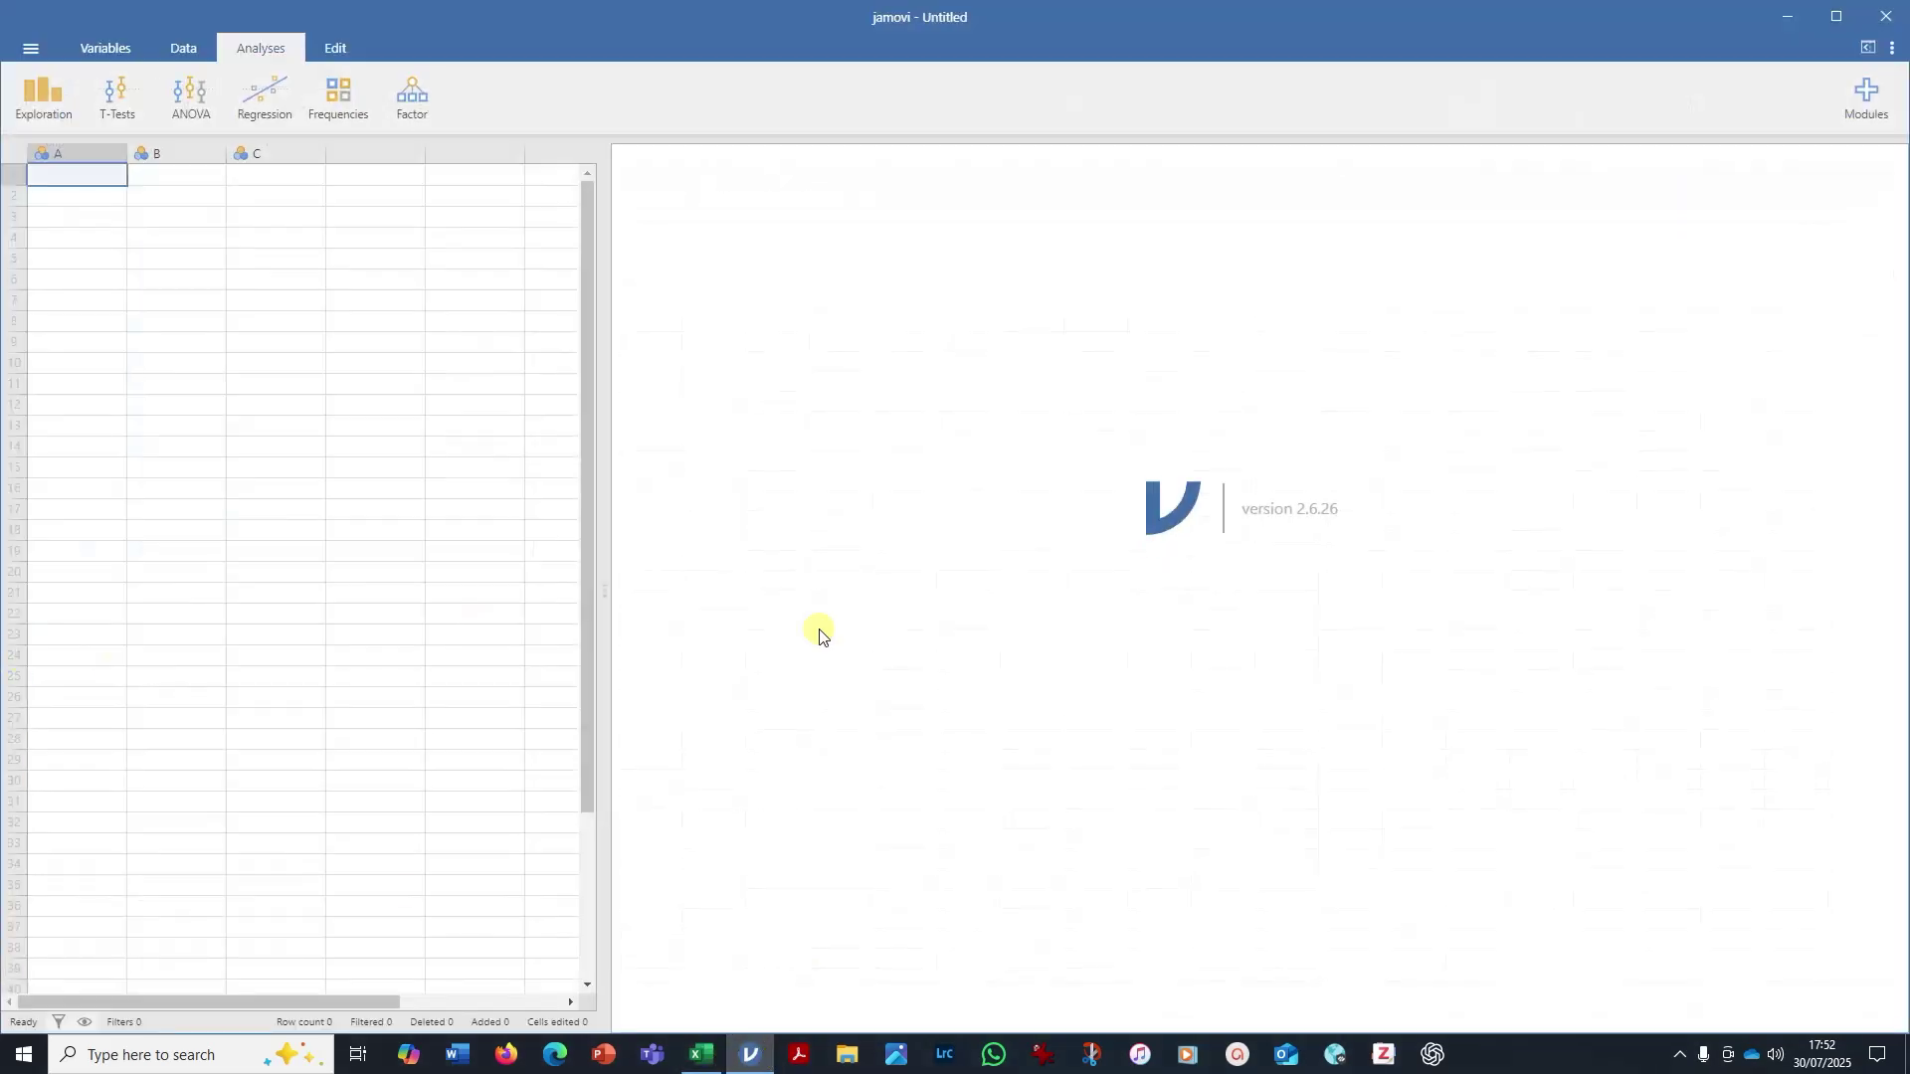
right_click(67, 184)
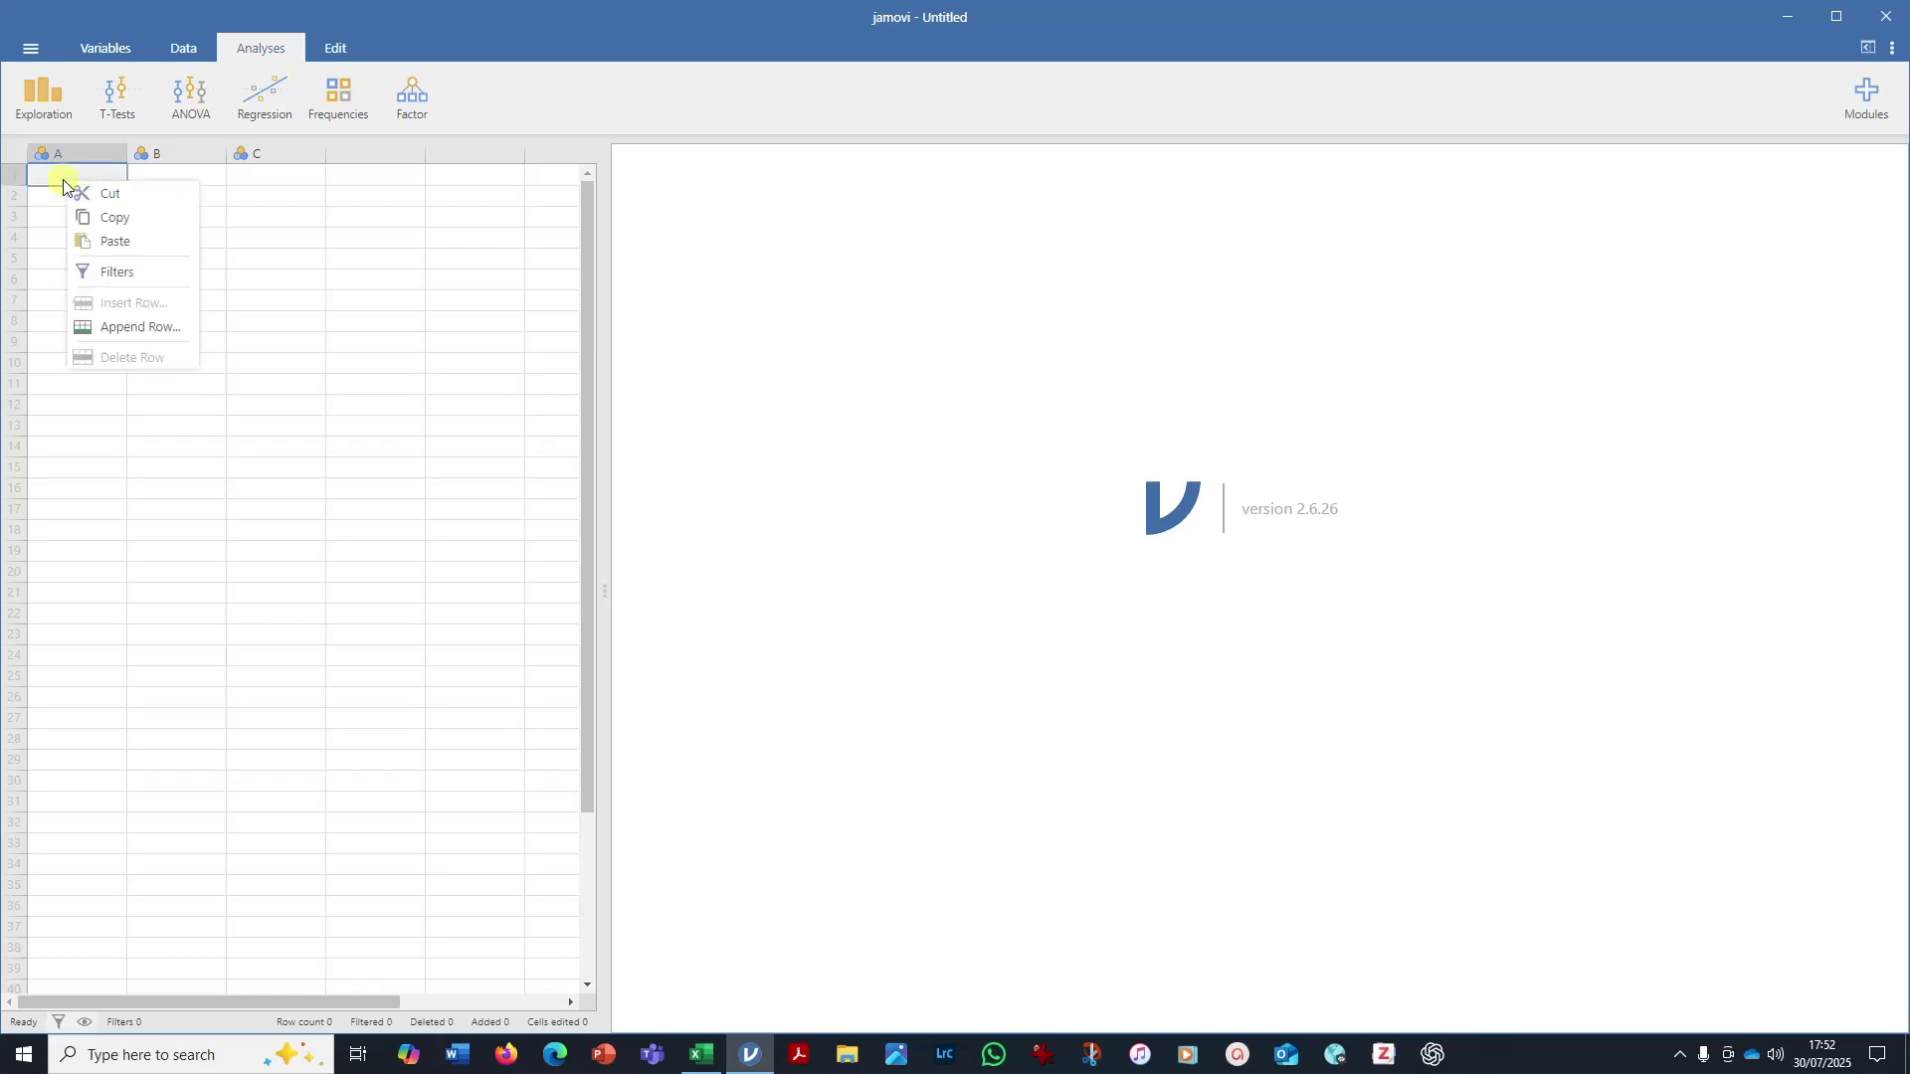
left_click(116, 243)
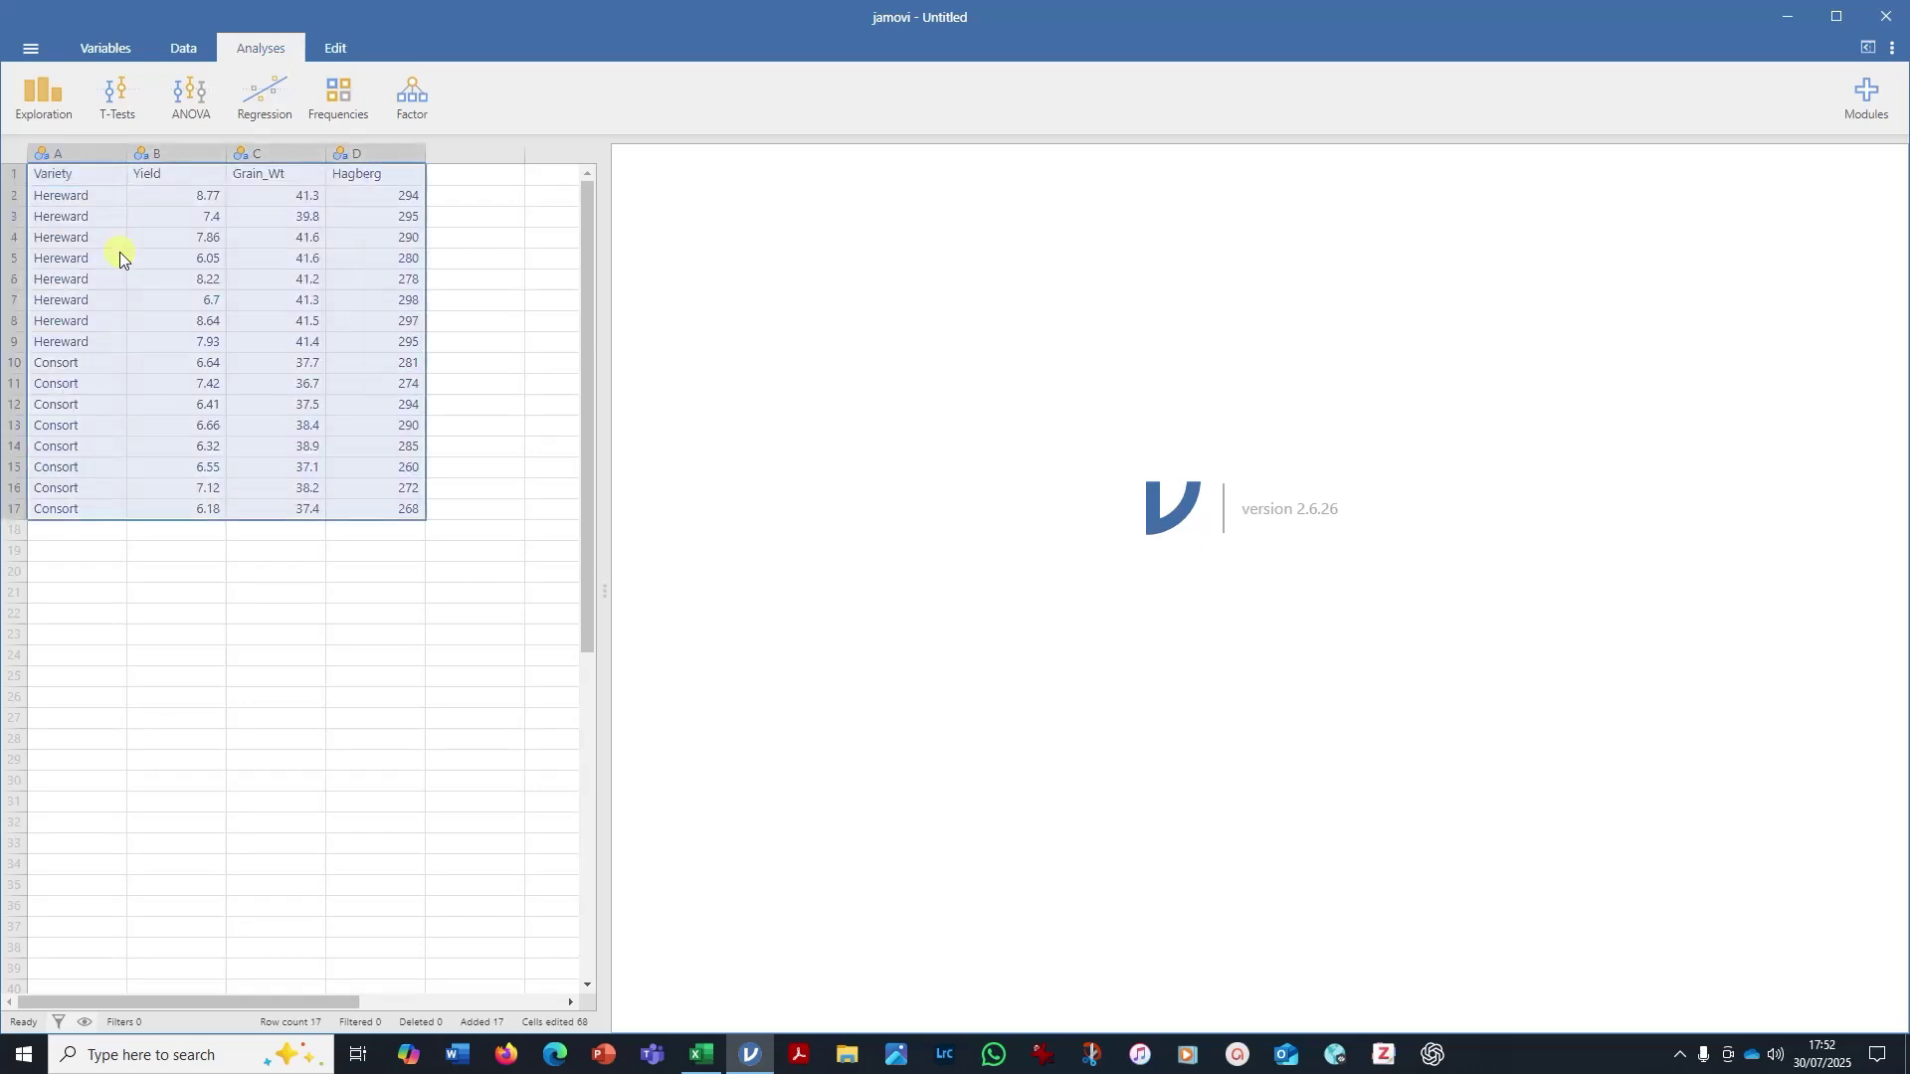
Step: Open the settings of variable A and rename it Variety, copying the name from its first level
left_click(10, 169)
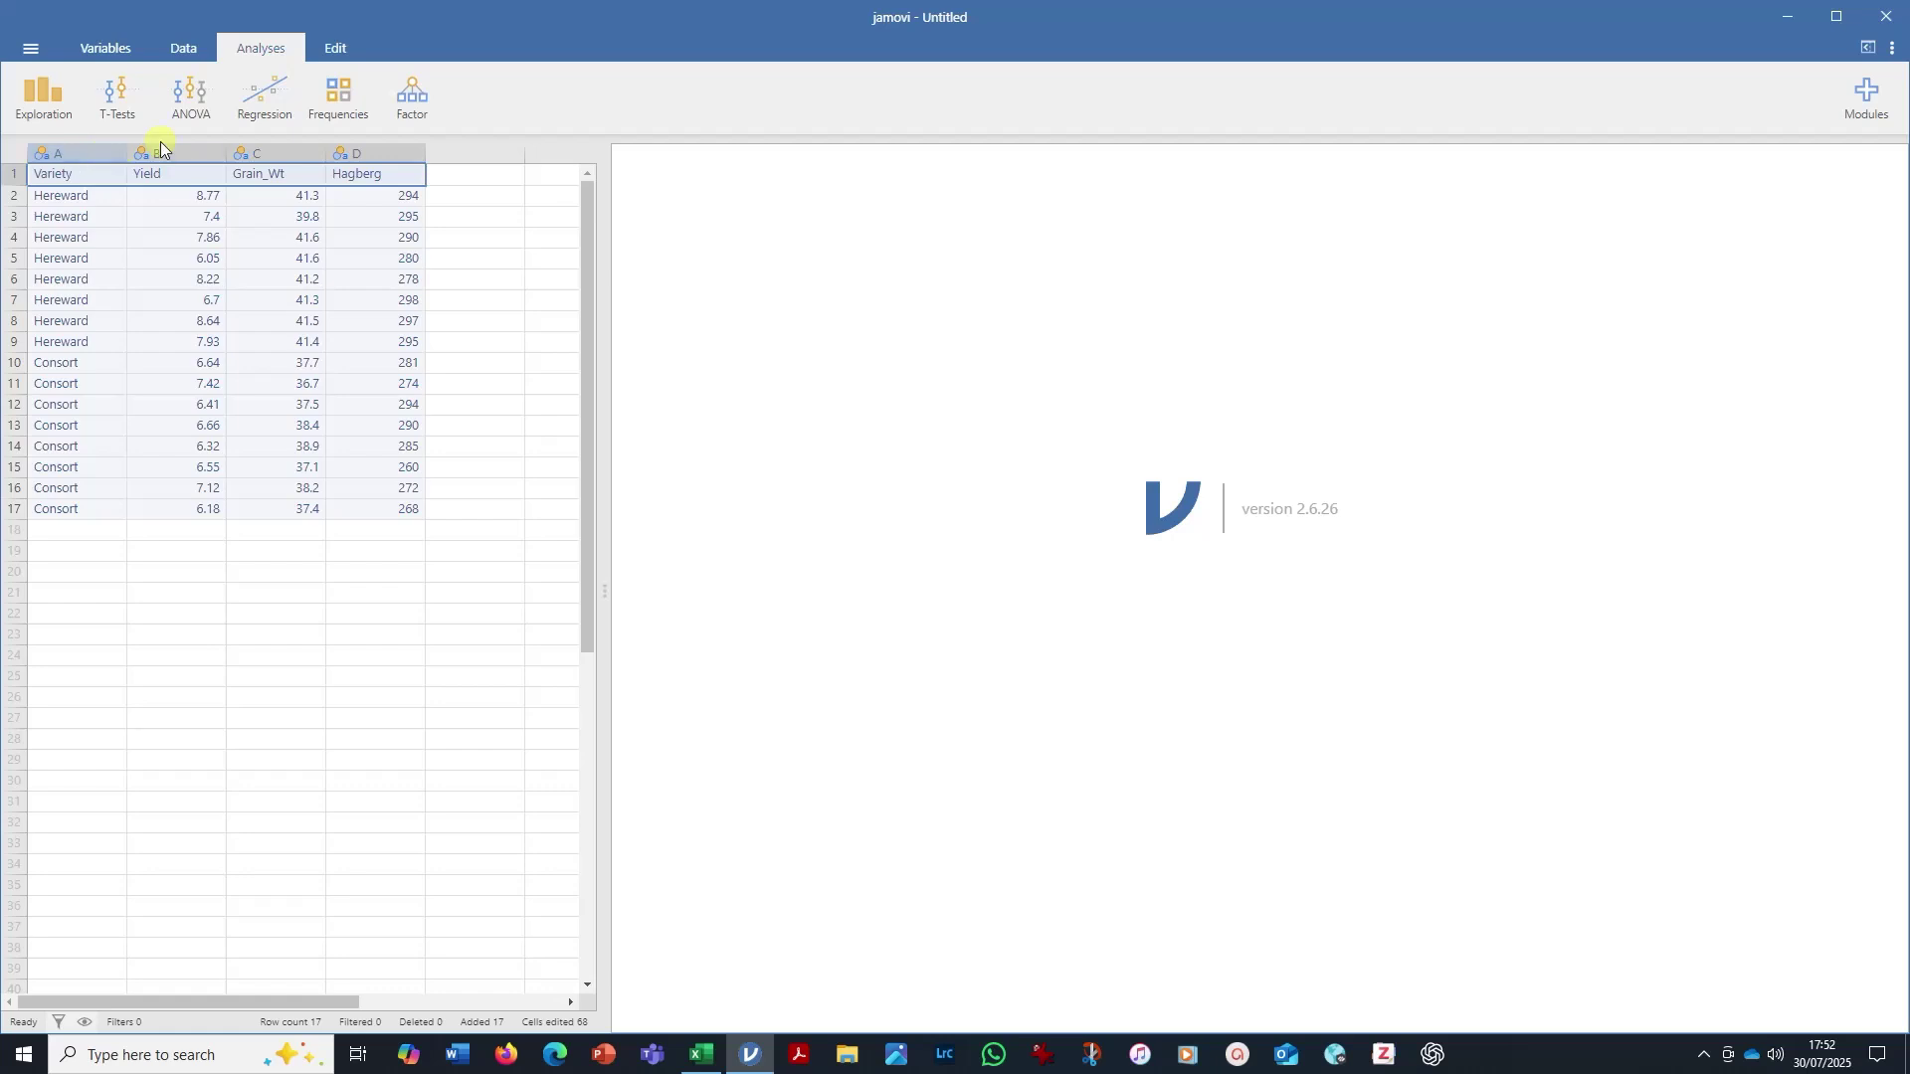
left_click(77, 149)
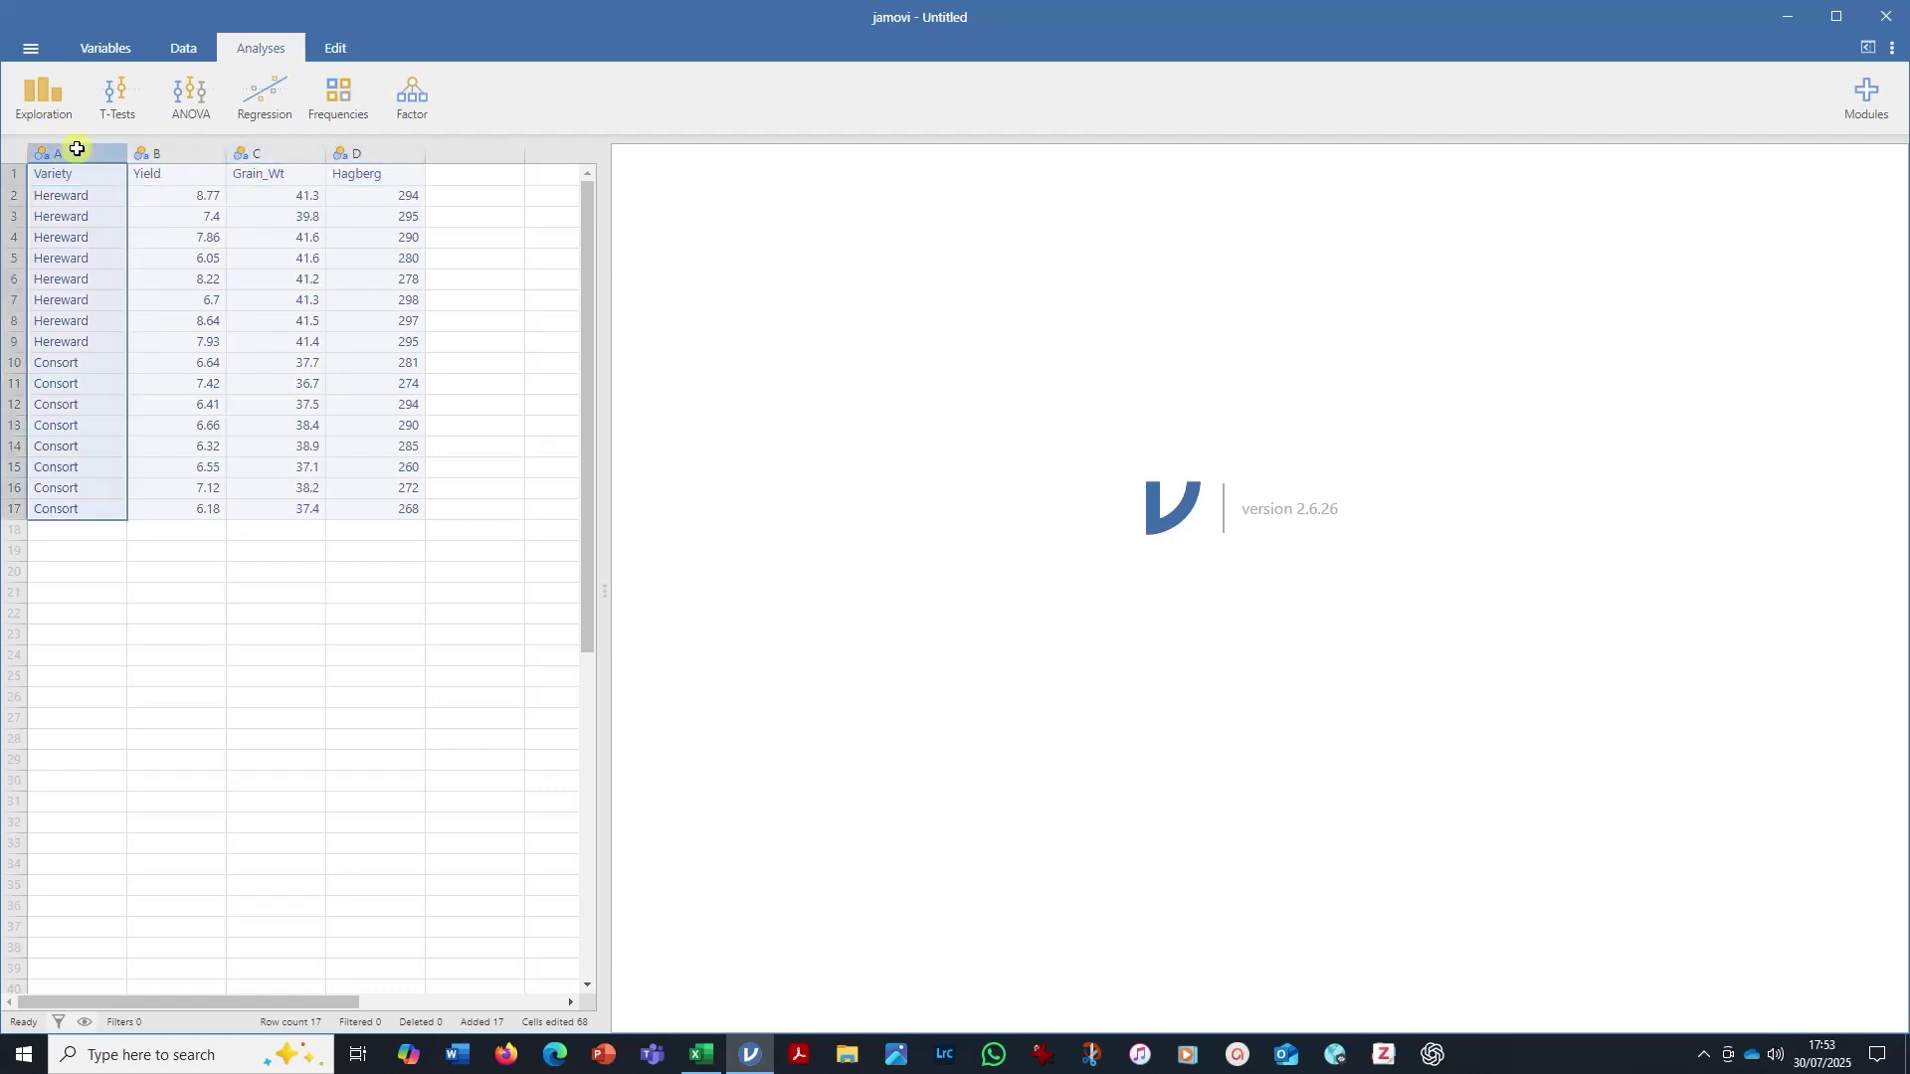
double_click(76, 149)
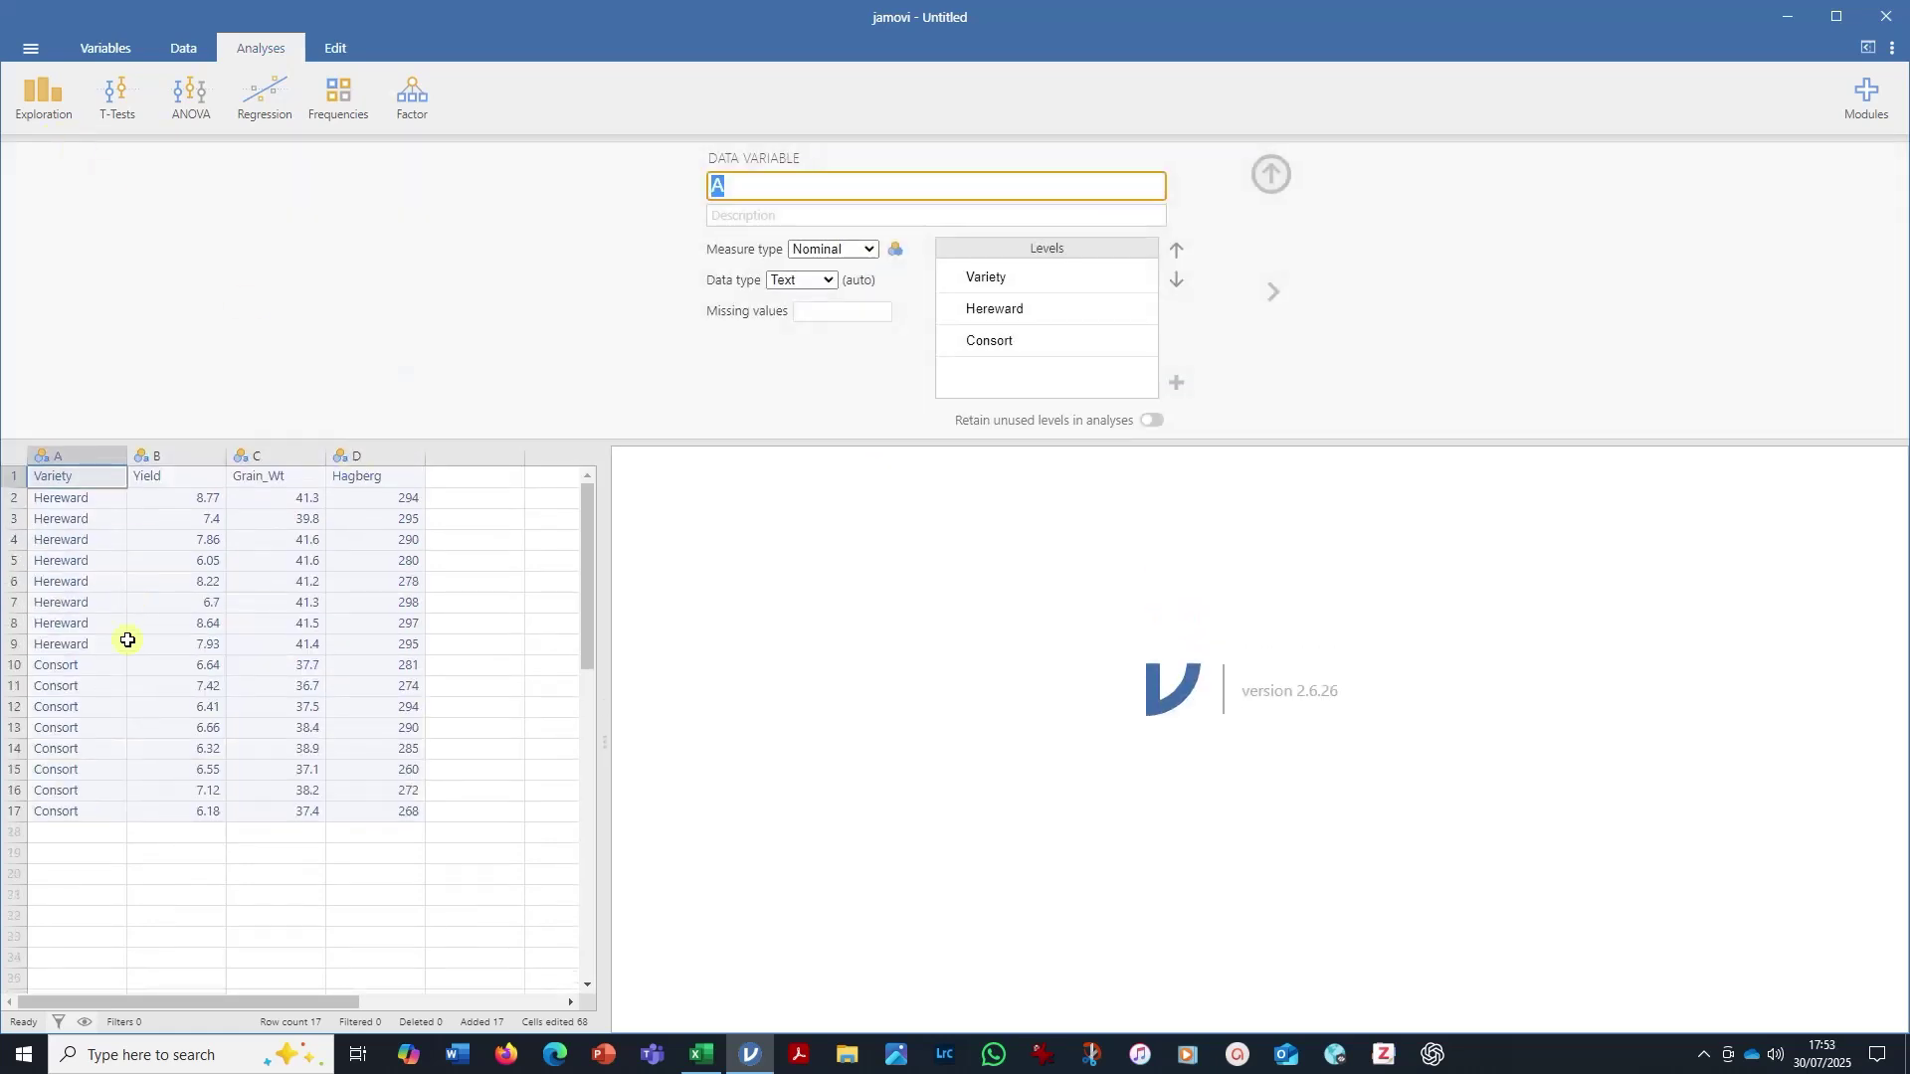
left_click(1002, 278)
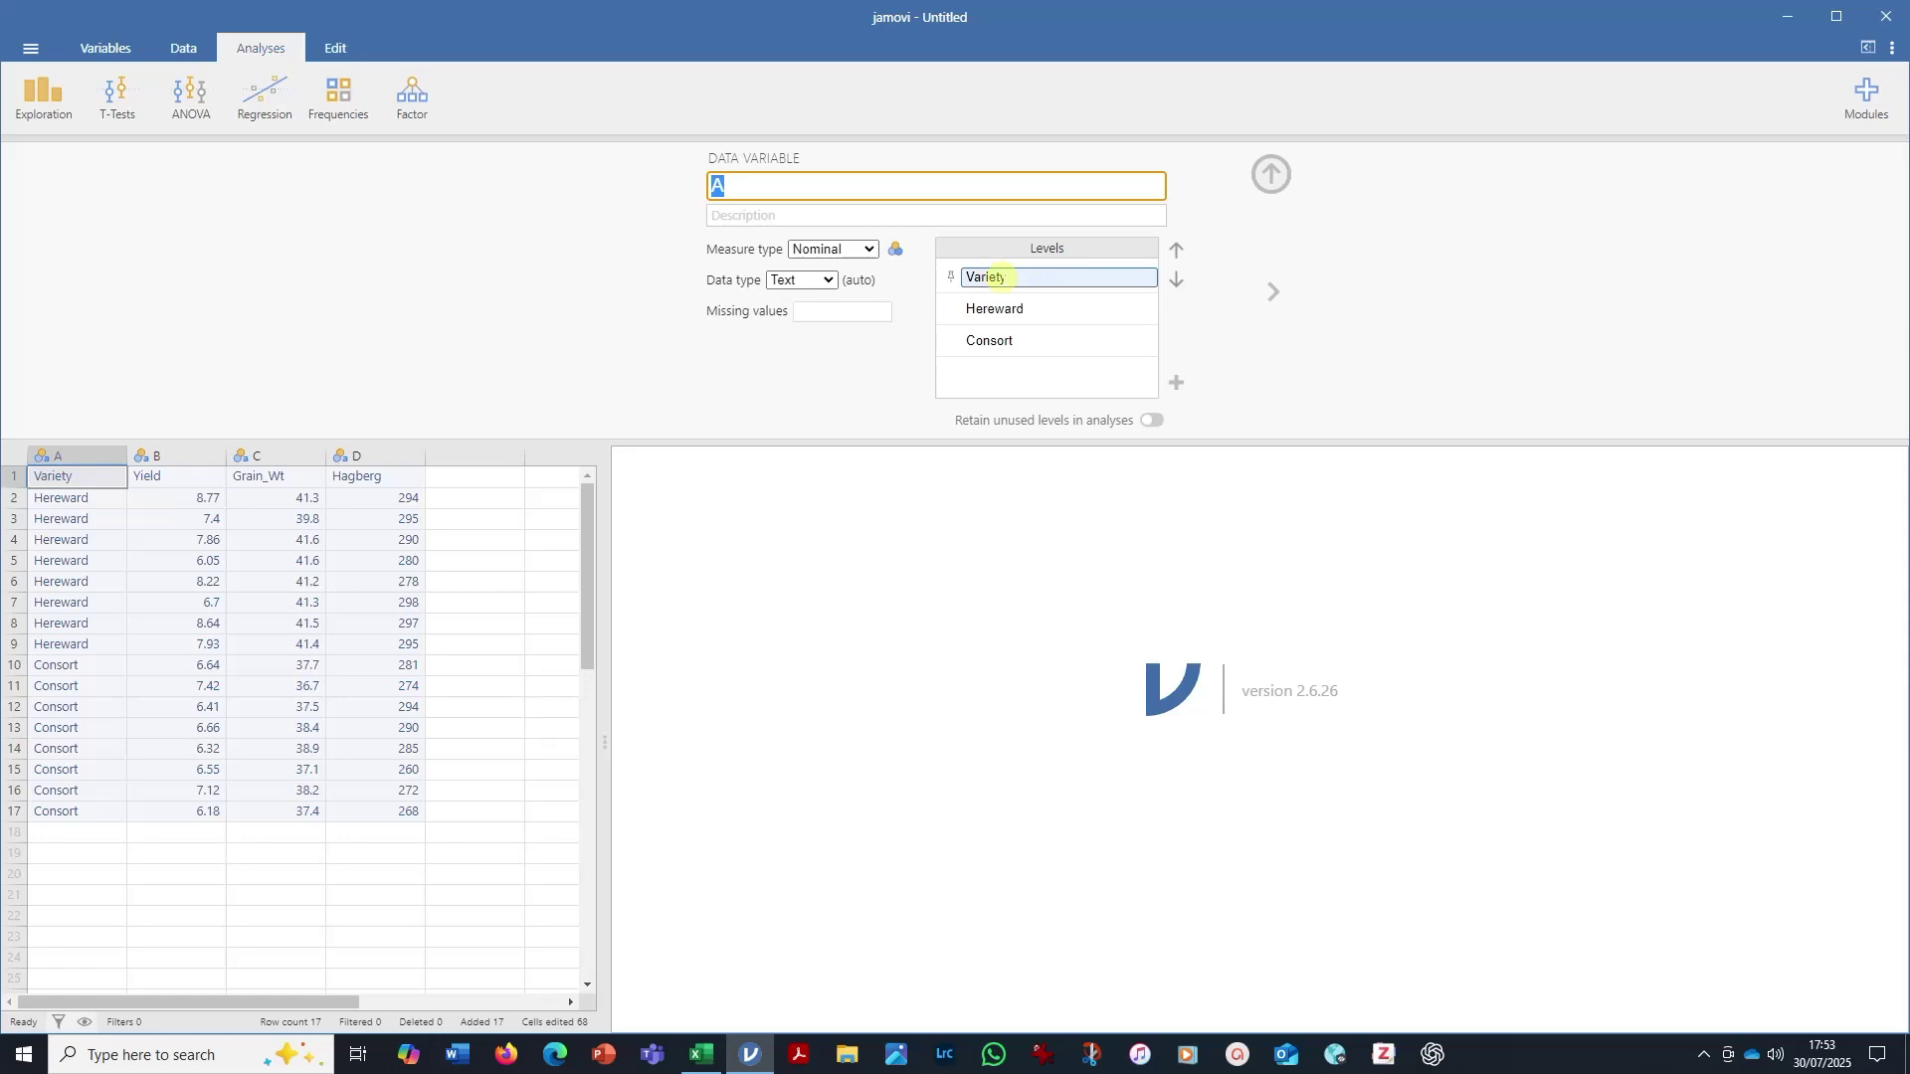
double_click(990, 279)
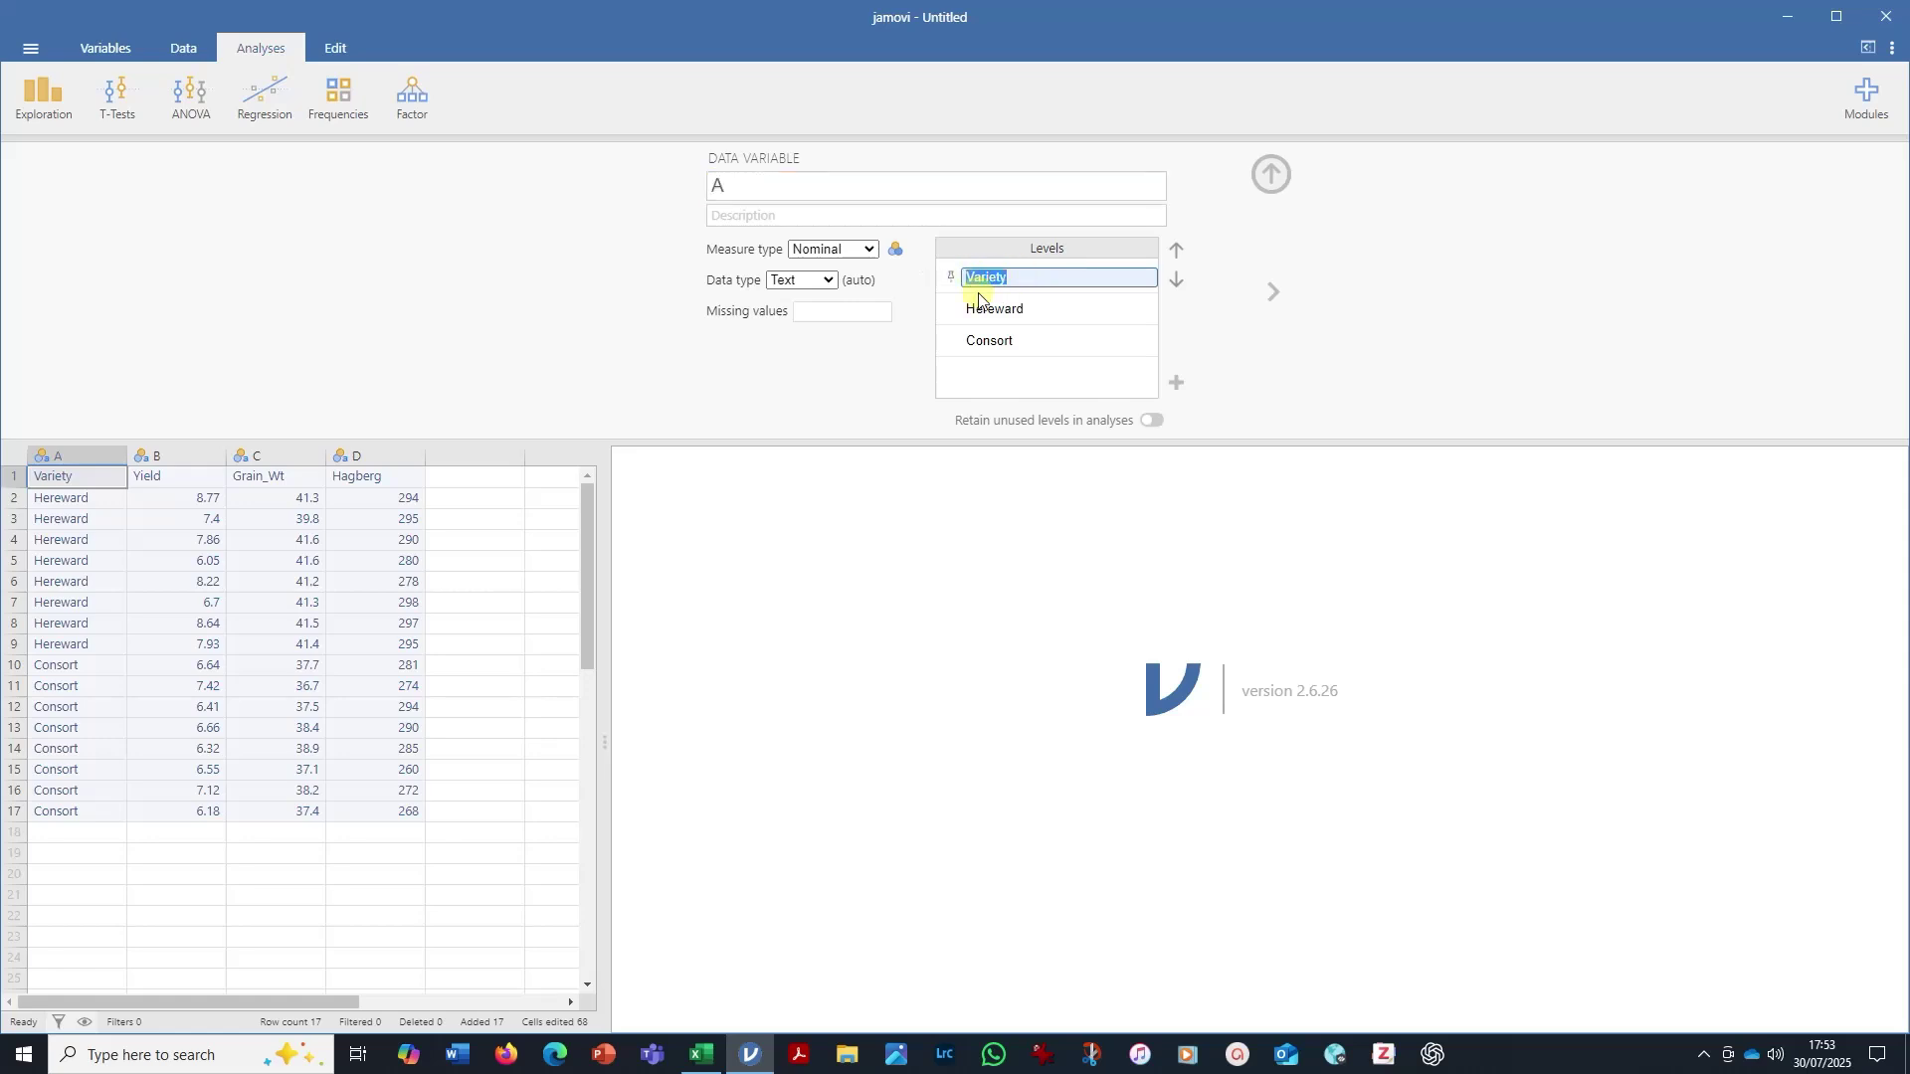
key("ctrl+c")
double_click(746, 187)
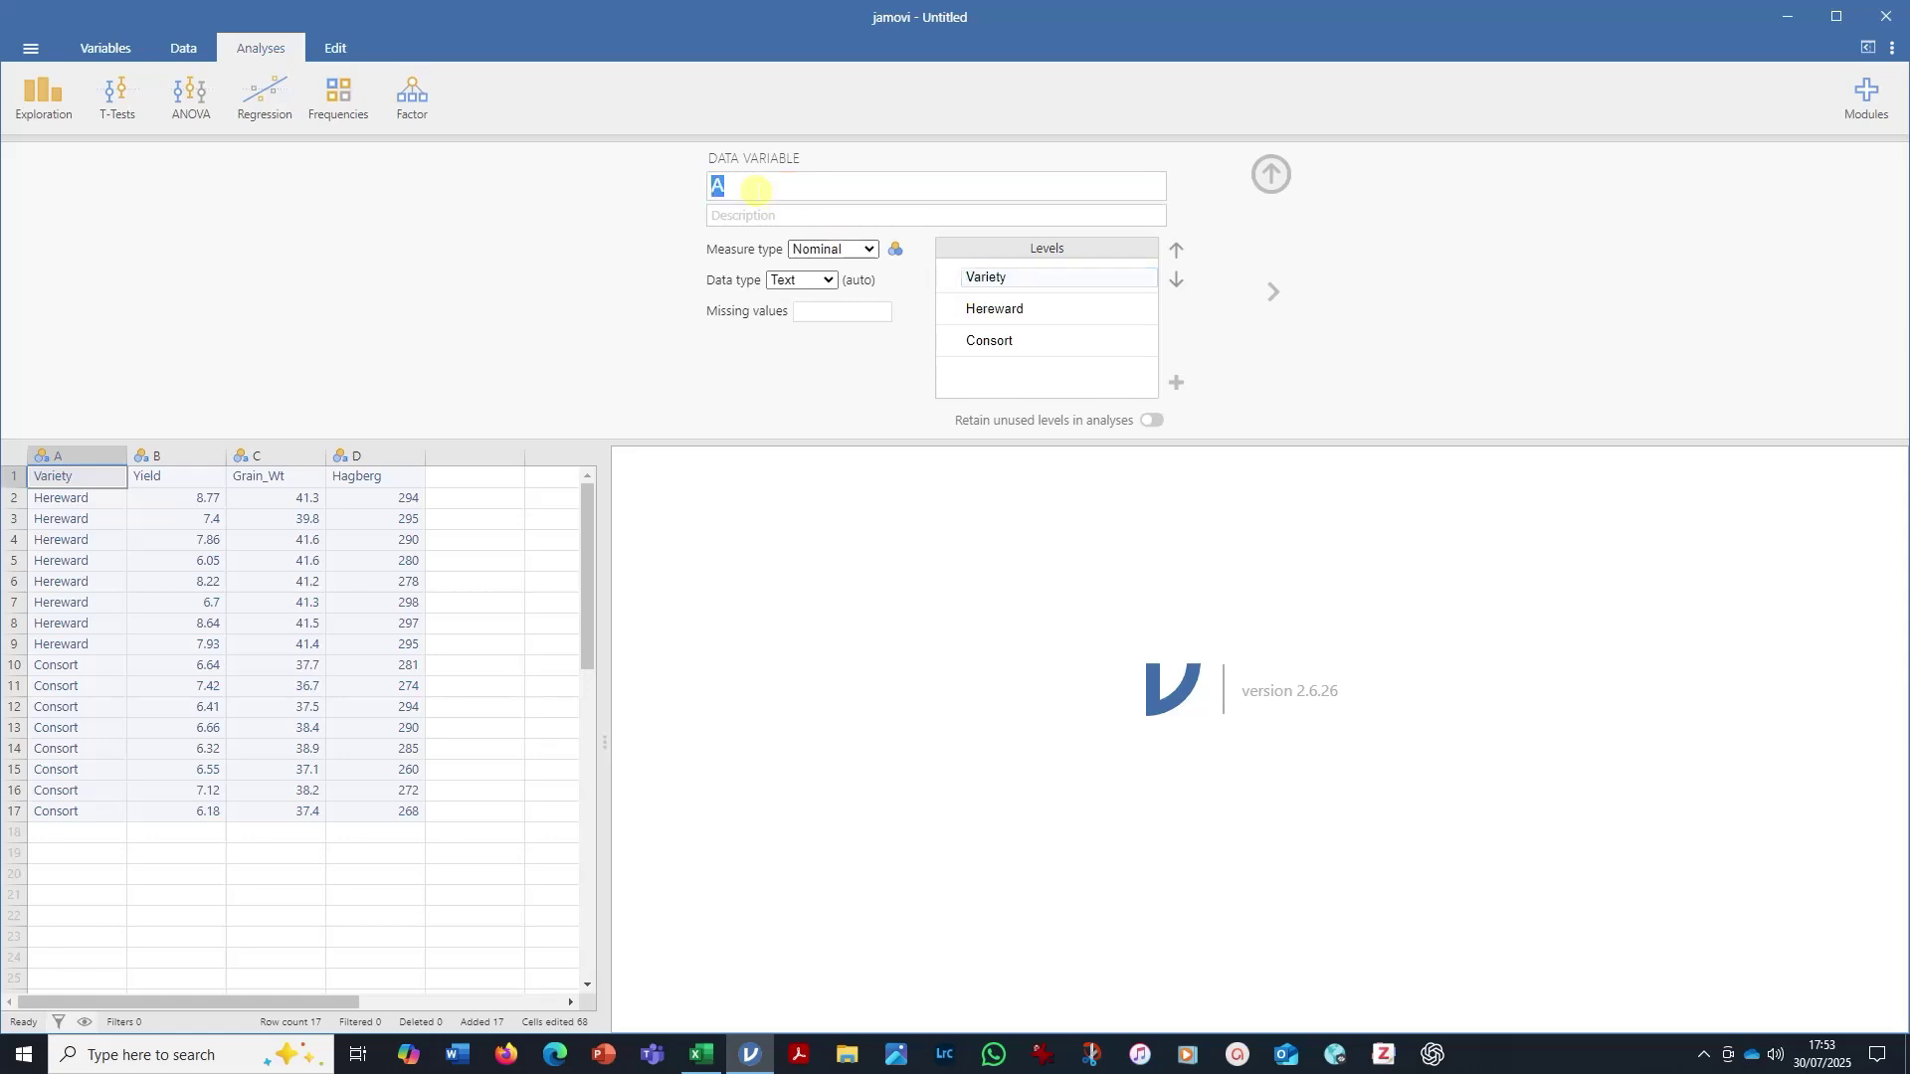
key("ctrl+v")
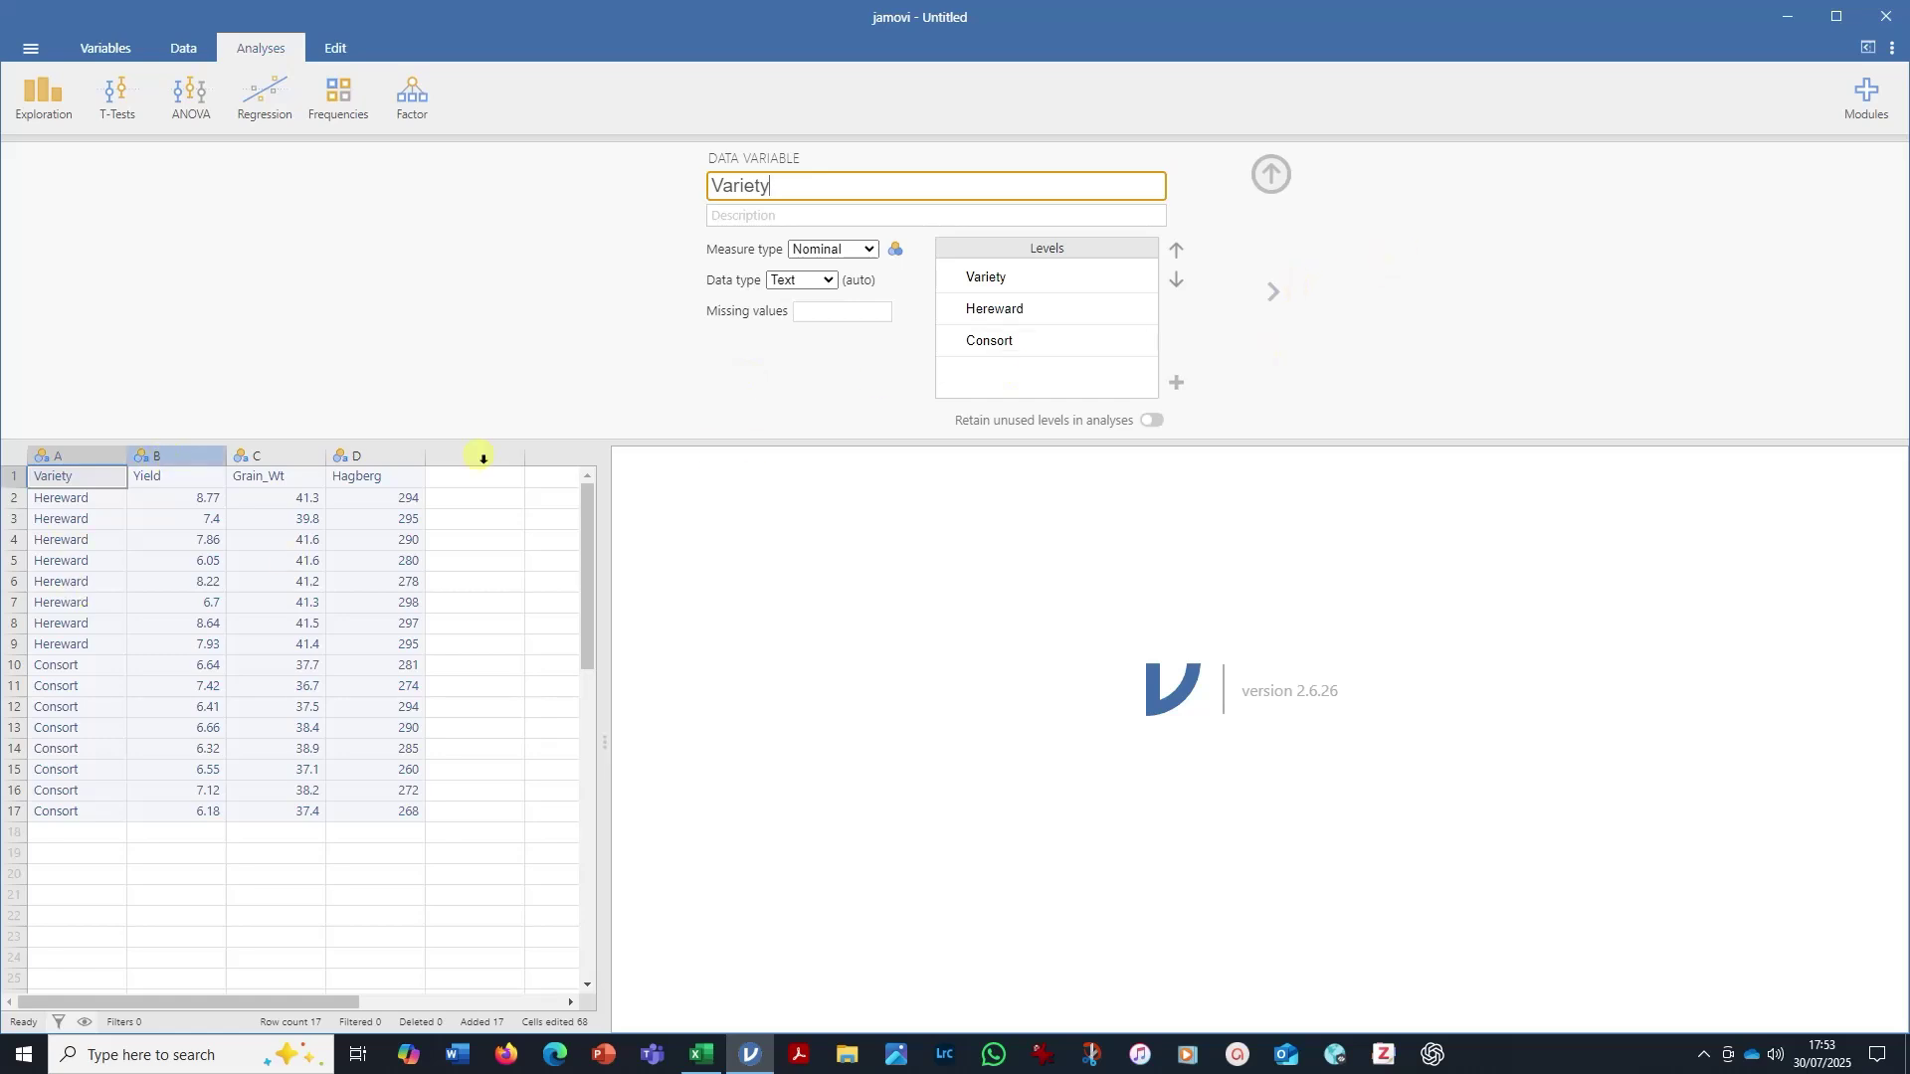
Step: Rename variable B as Yield and set its measure type to Continuous
left_click(1277, 298)
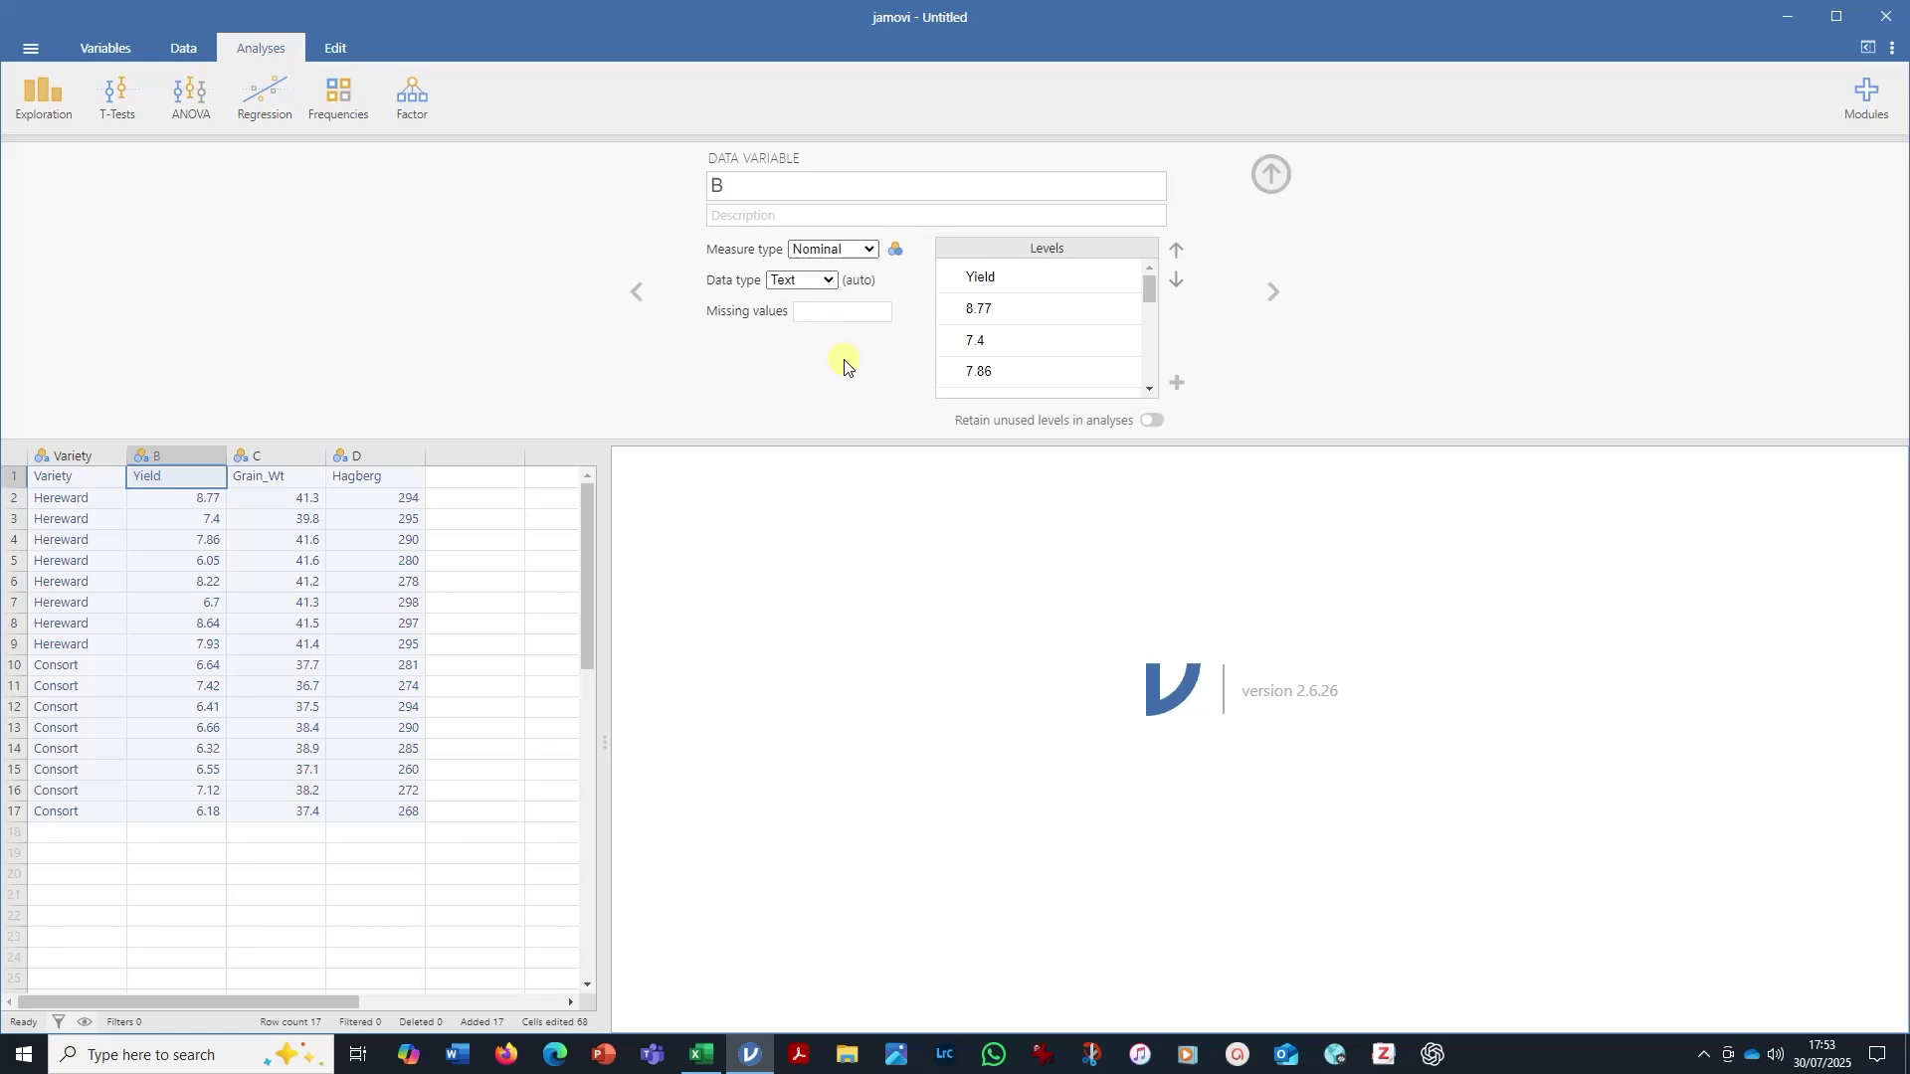
left_click(990, 276)
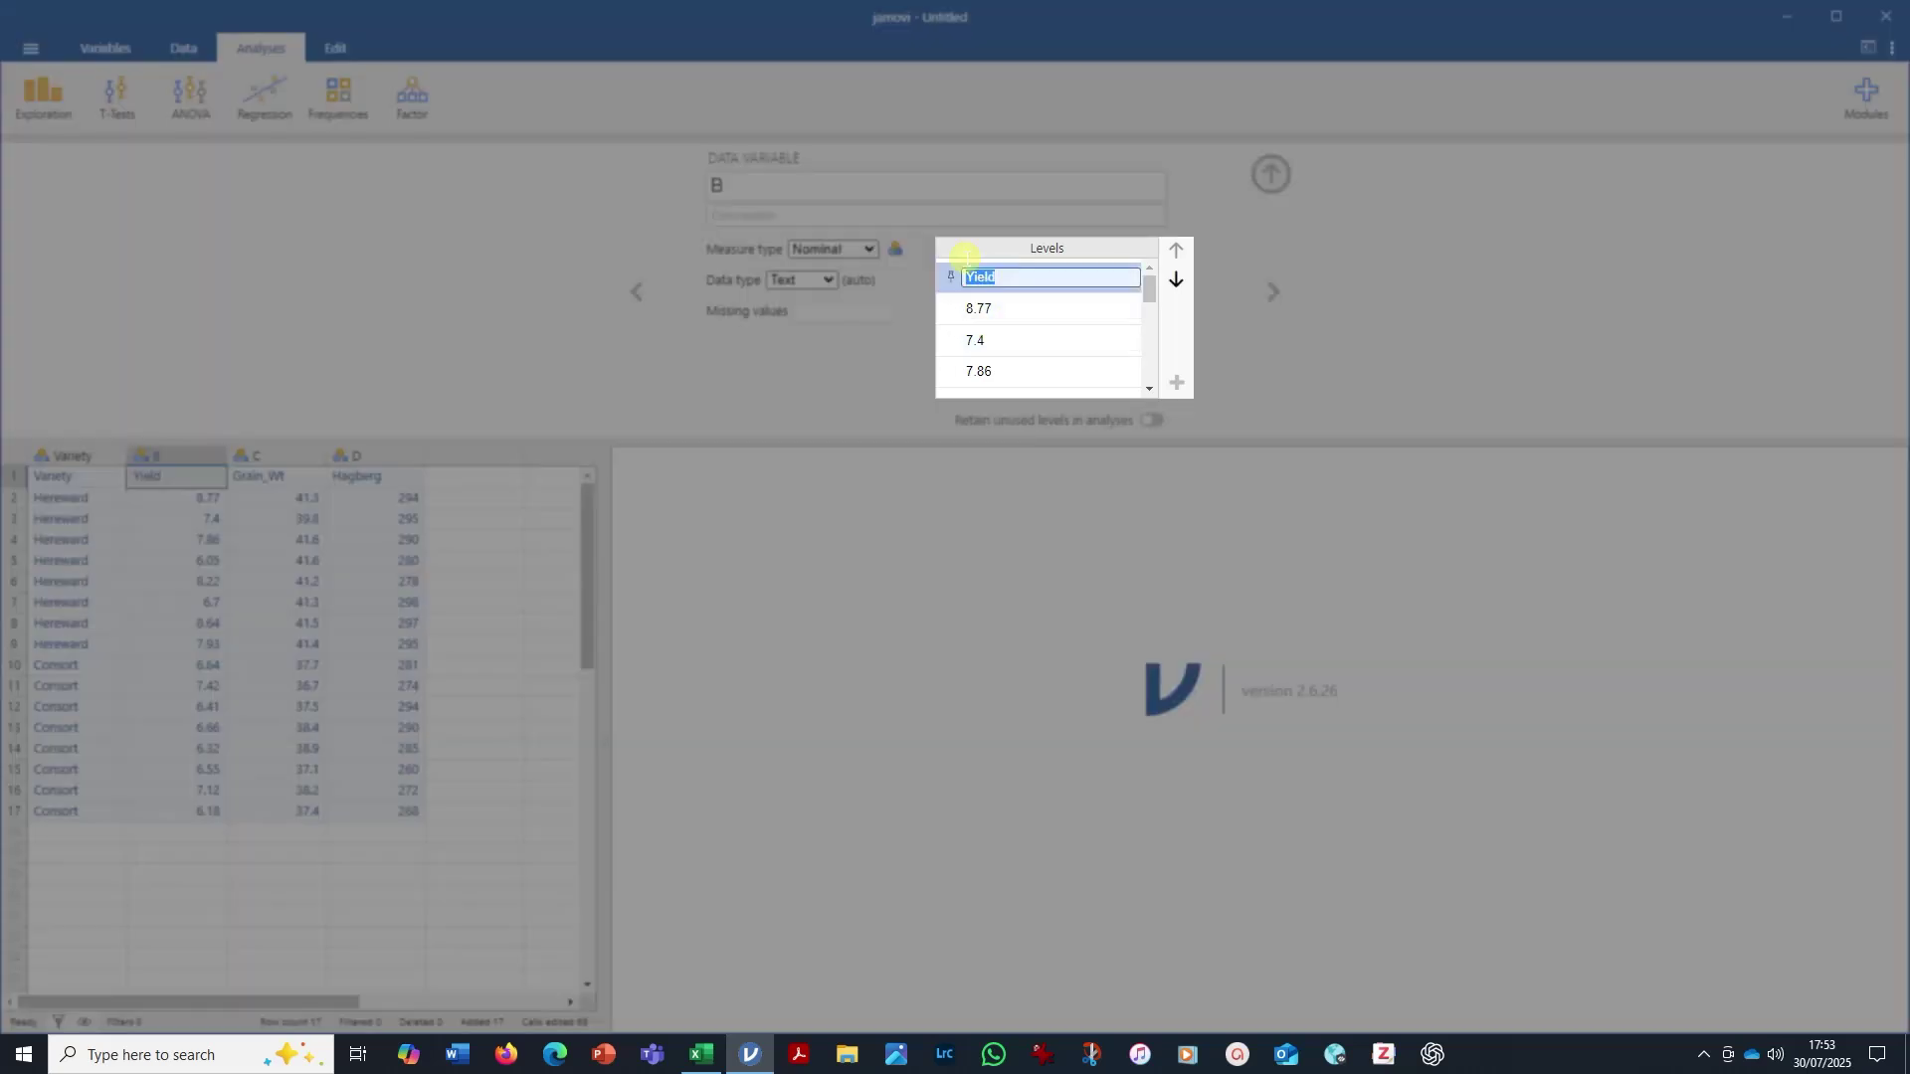
left_click(747, 181)
left_click(747, 181)
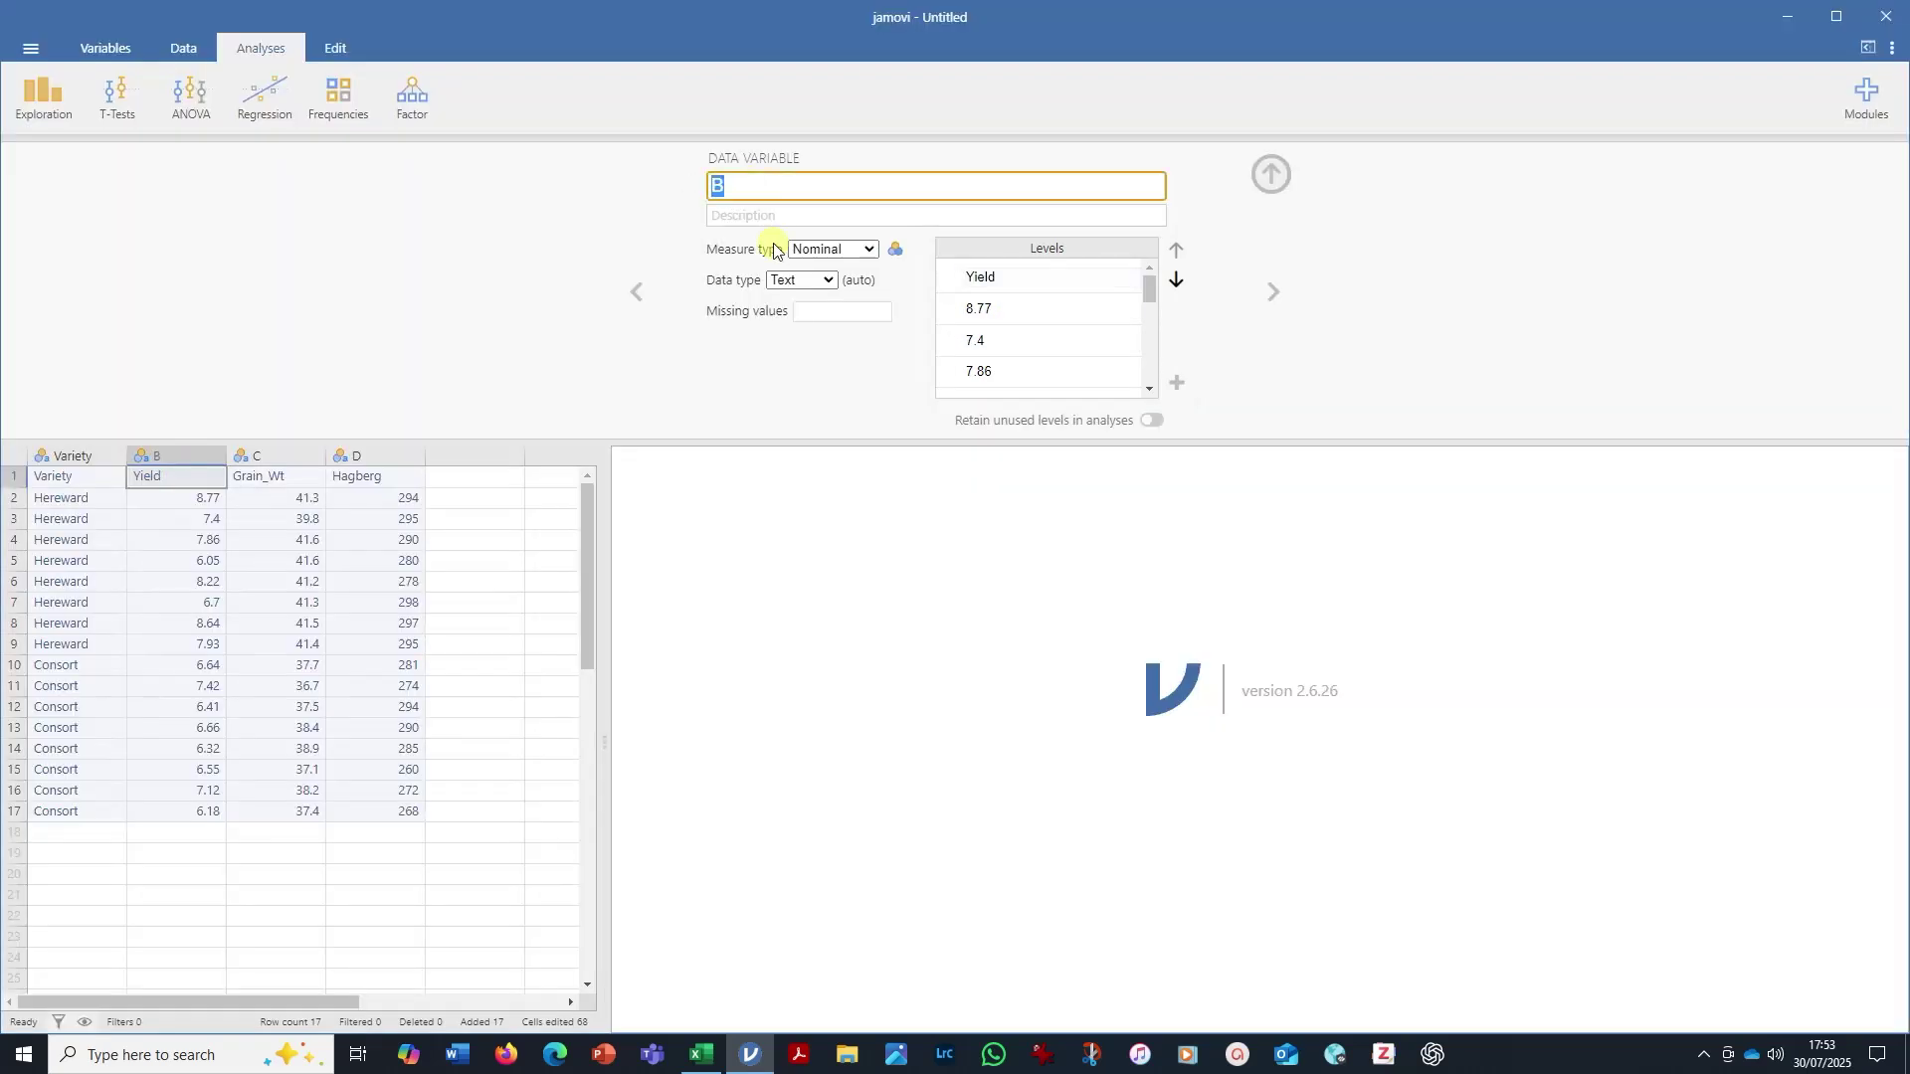
type("Yield")
left_click(872, 251)
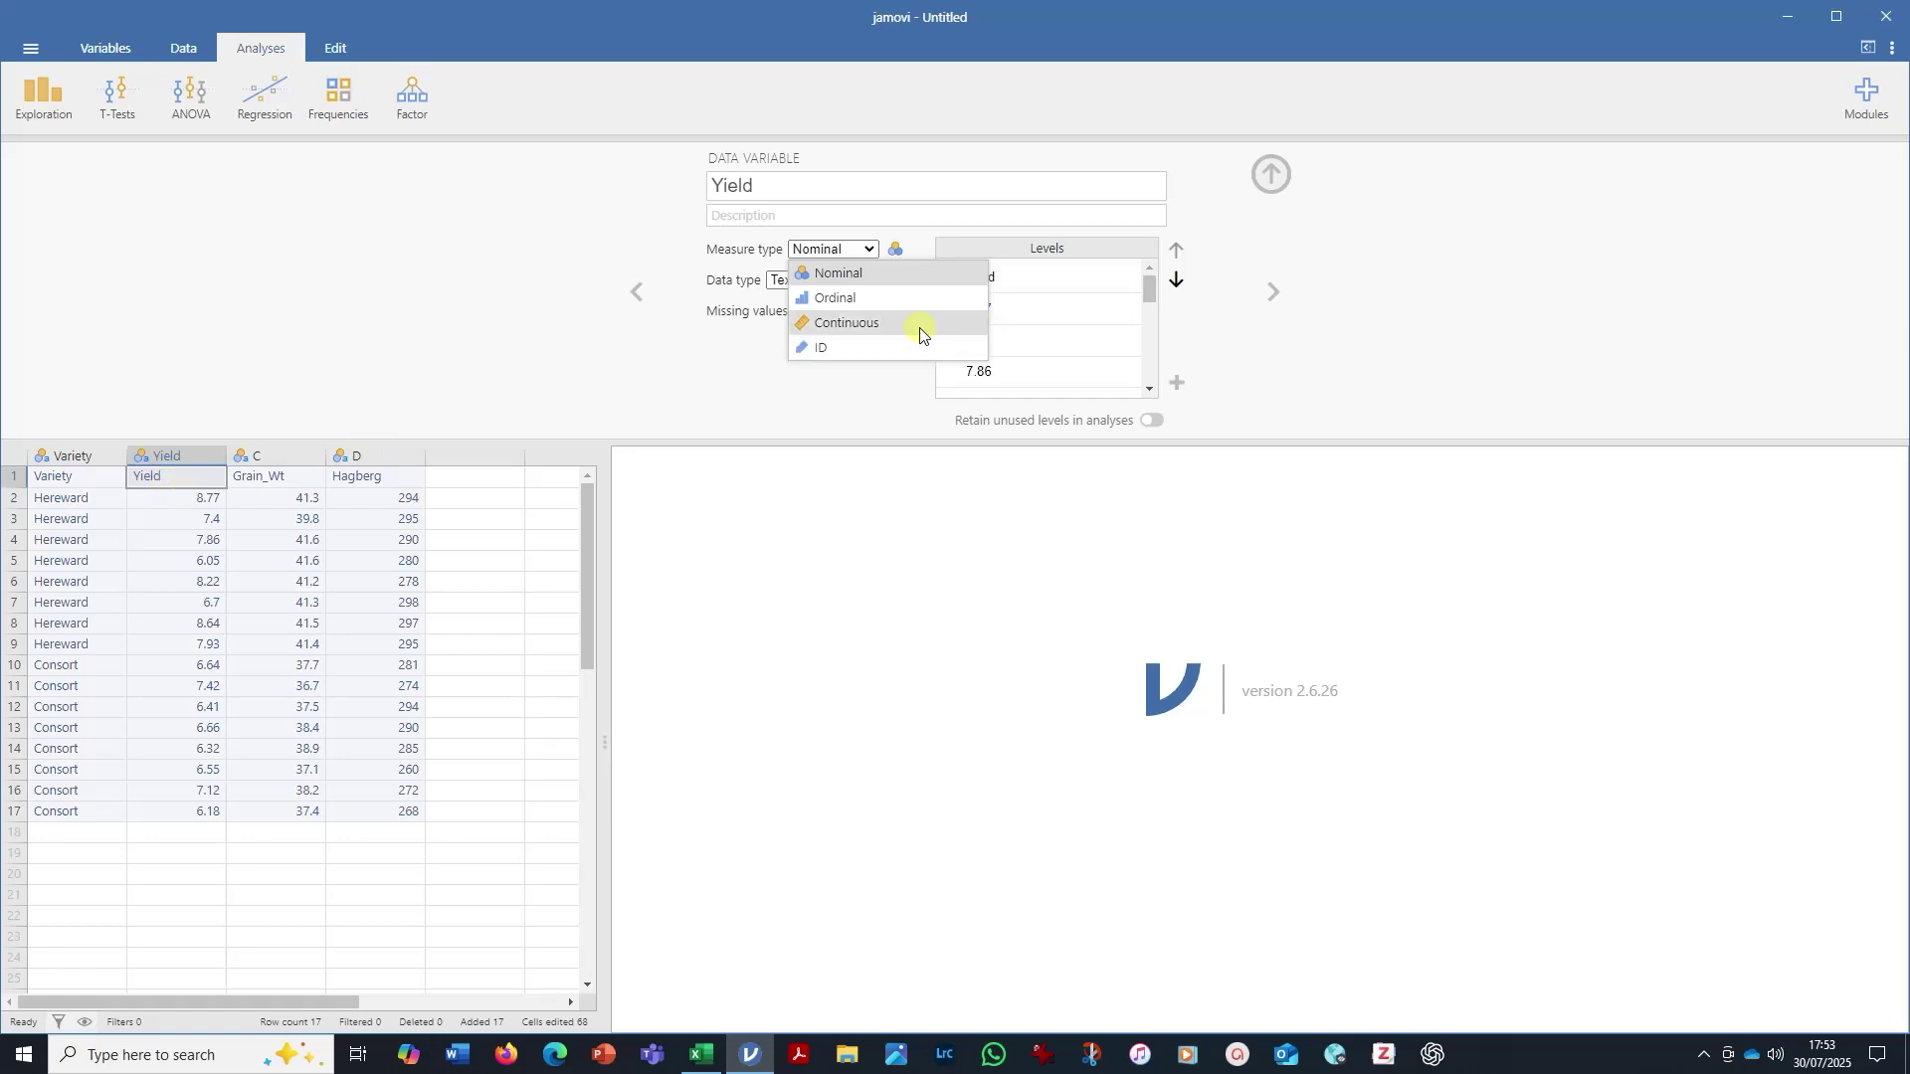
left_click(884, 324)
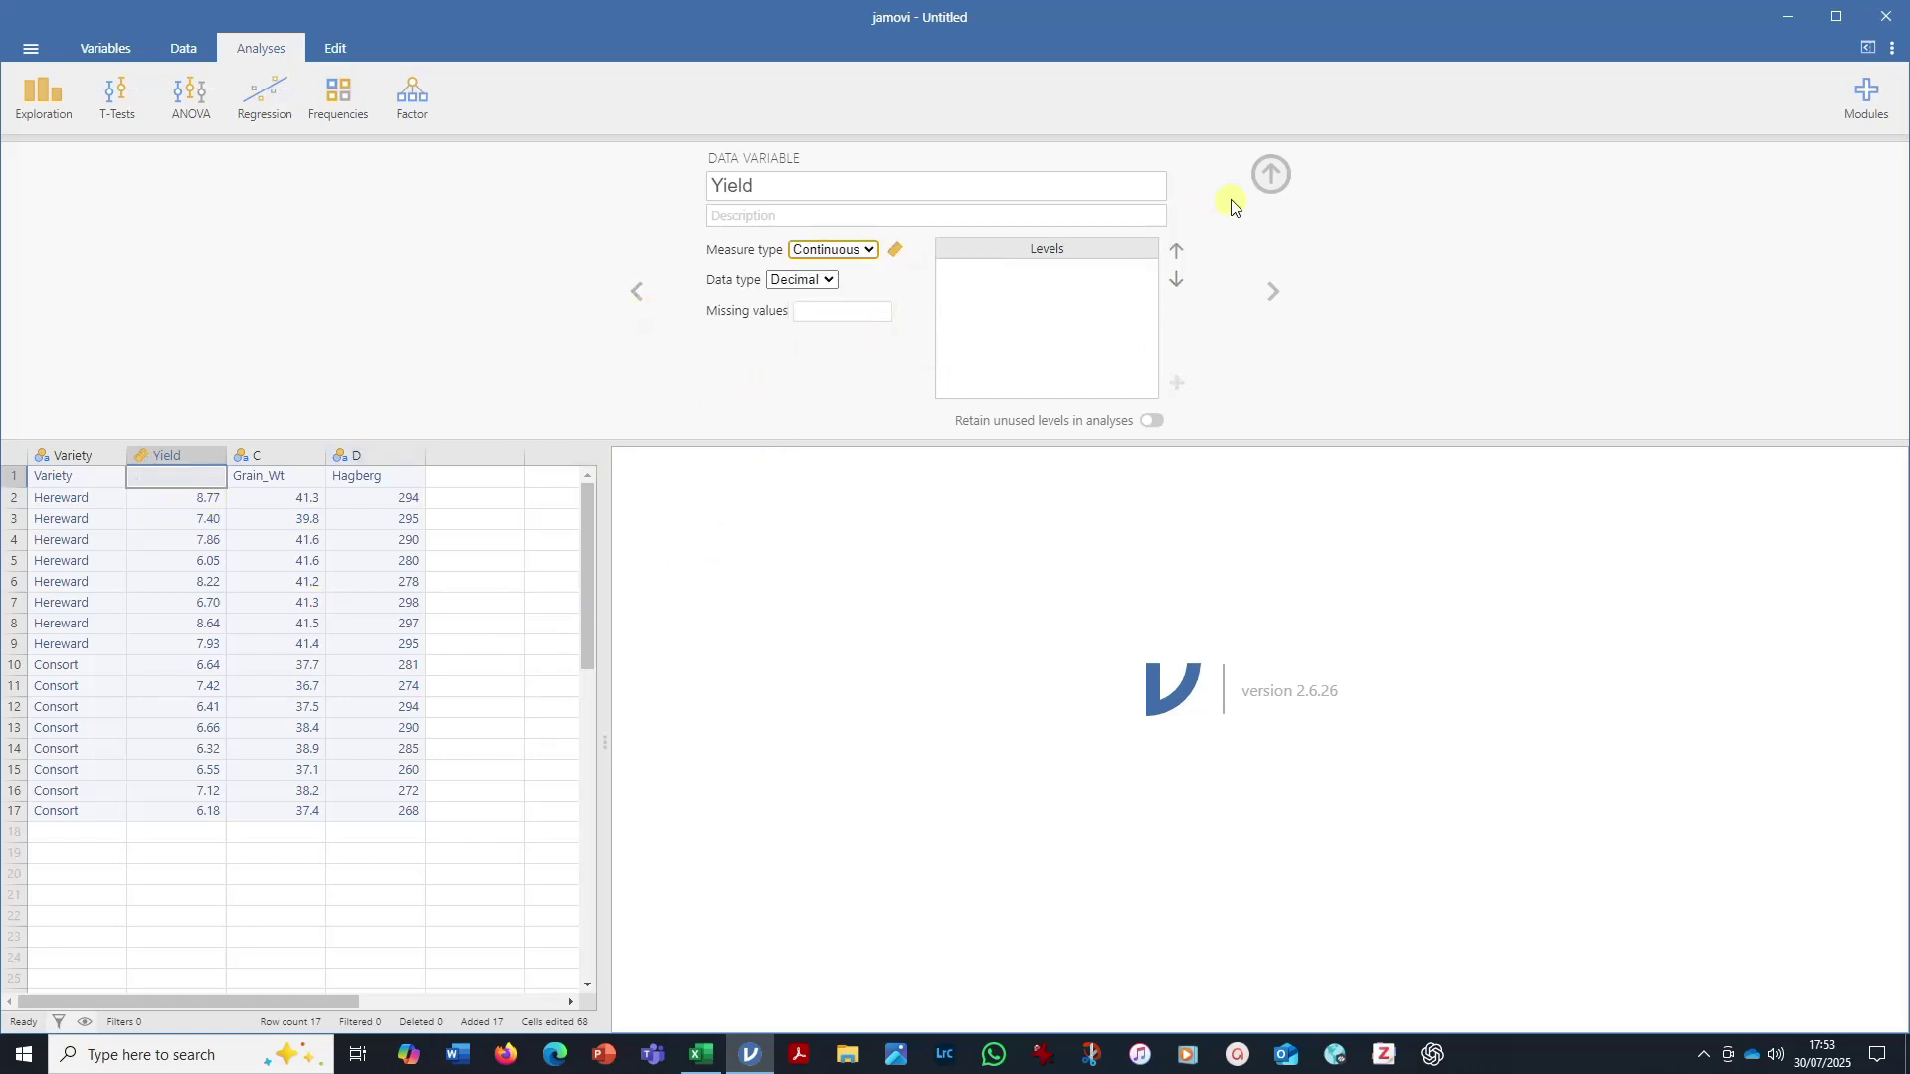
Step: Rename variable C as Grain_Wt, copying the name from its first level, and set its measure type to Continuous
left_click(1272, 294)
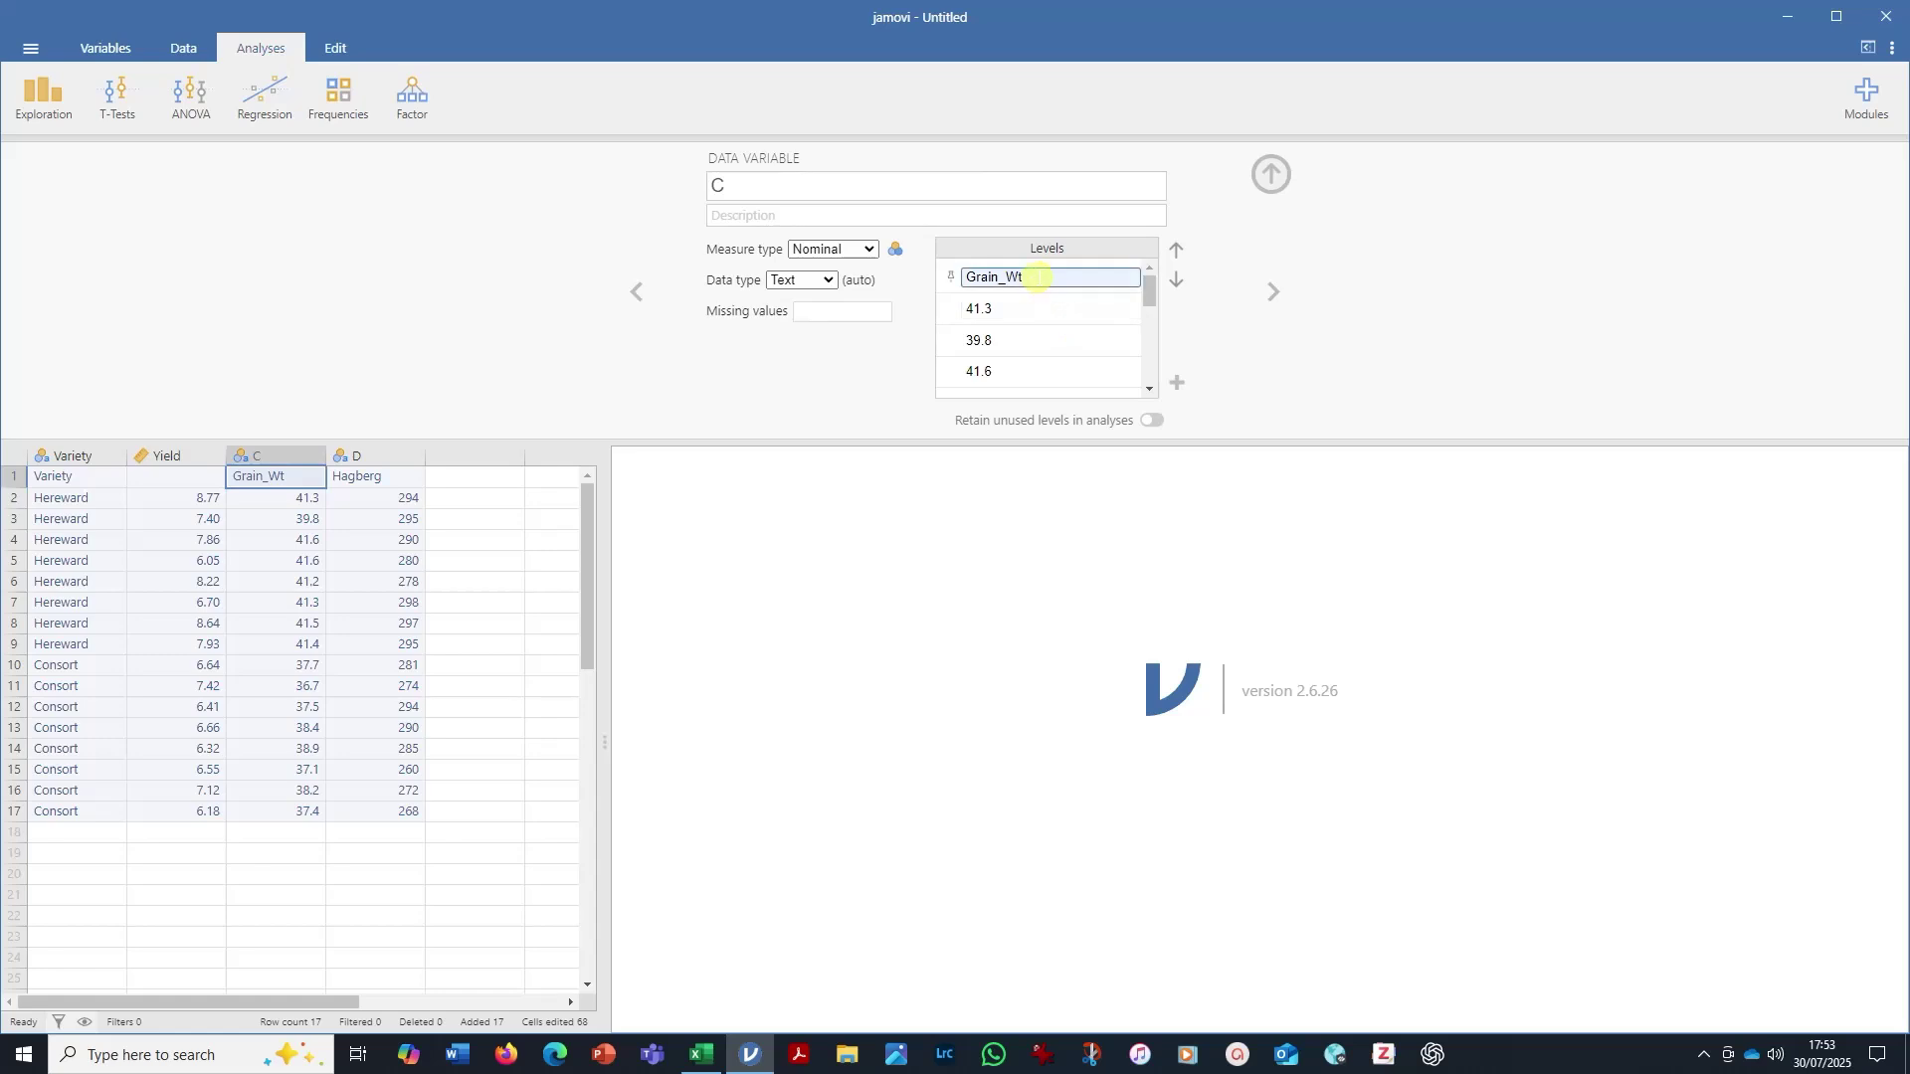
left_click_drag(1038, 278, 948, 283)
key("ctrl+c")
left_click(810, 189)
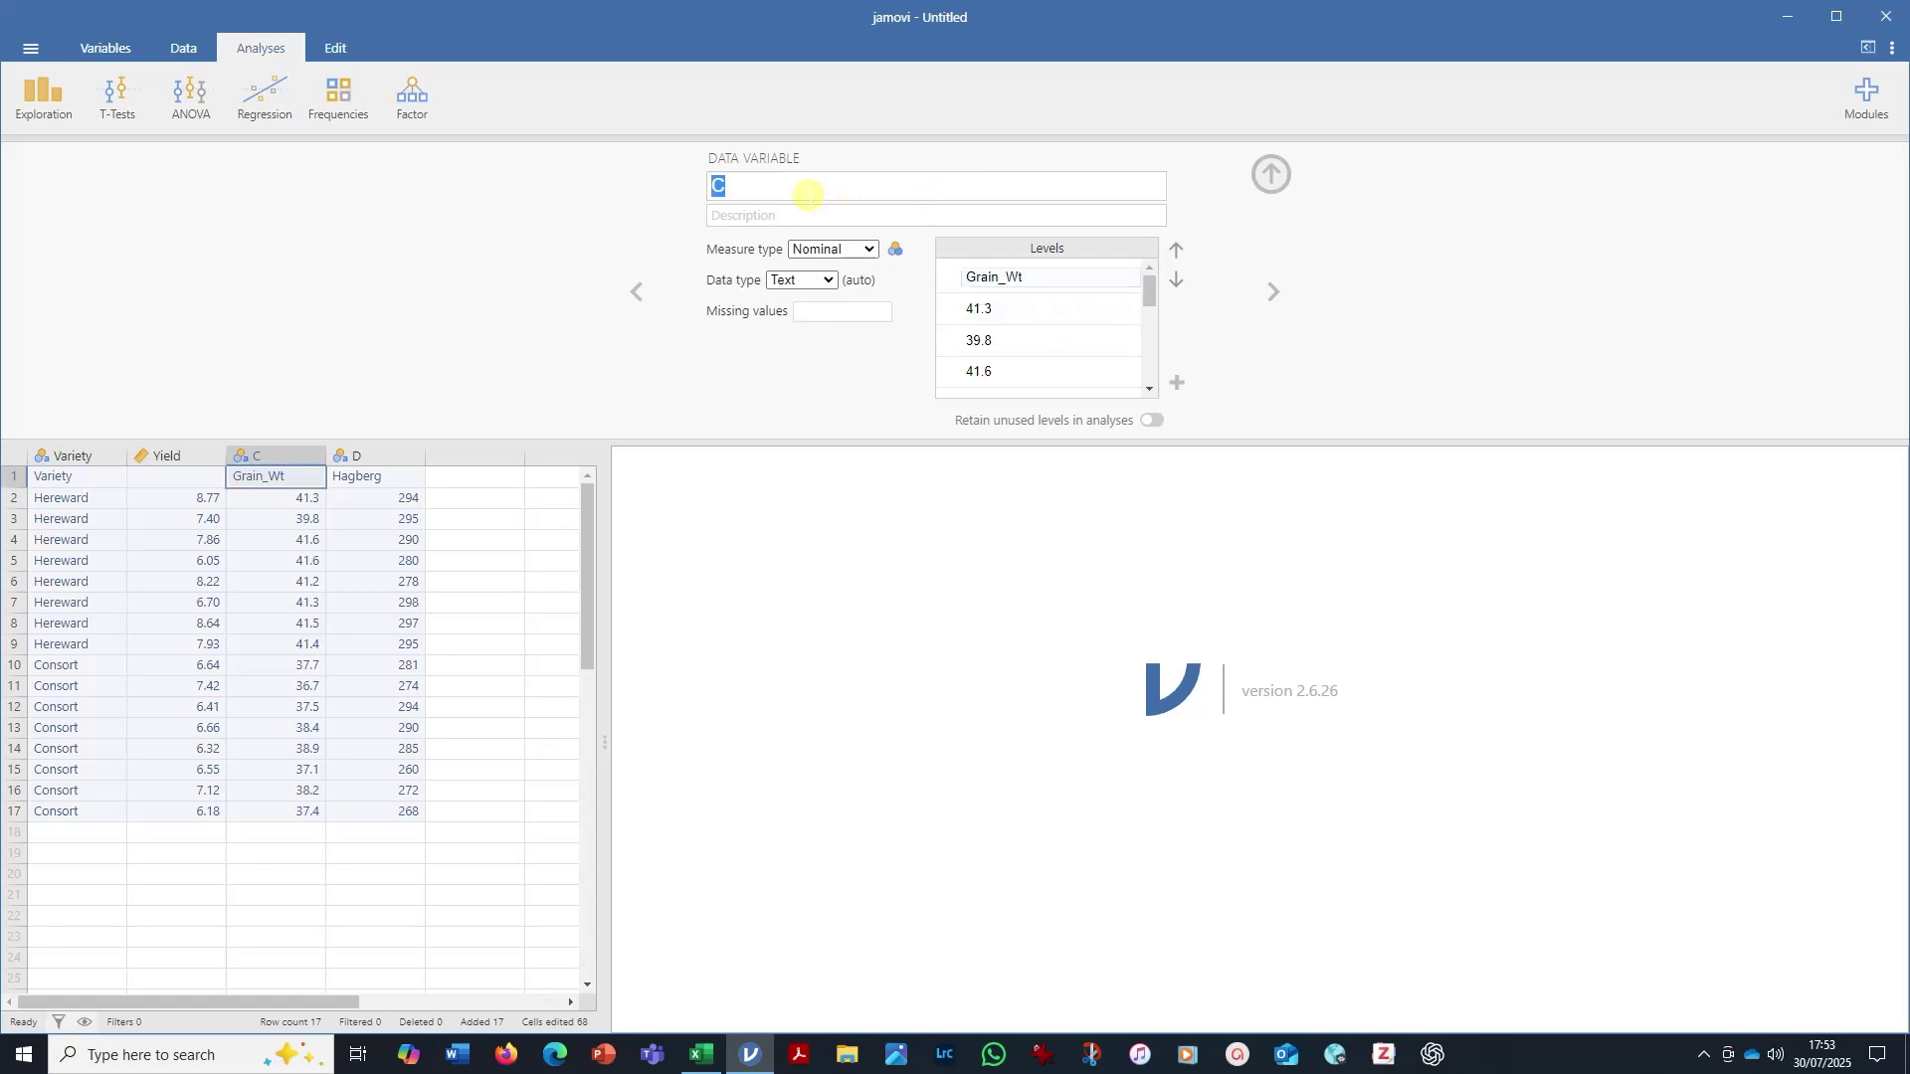
key("ctrl+v")
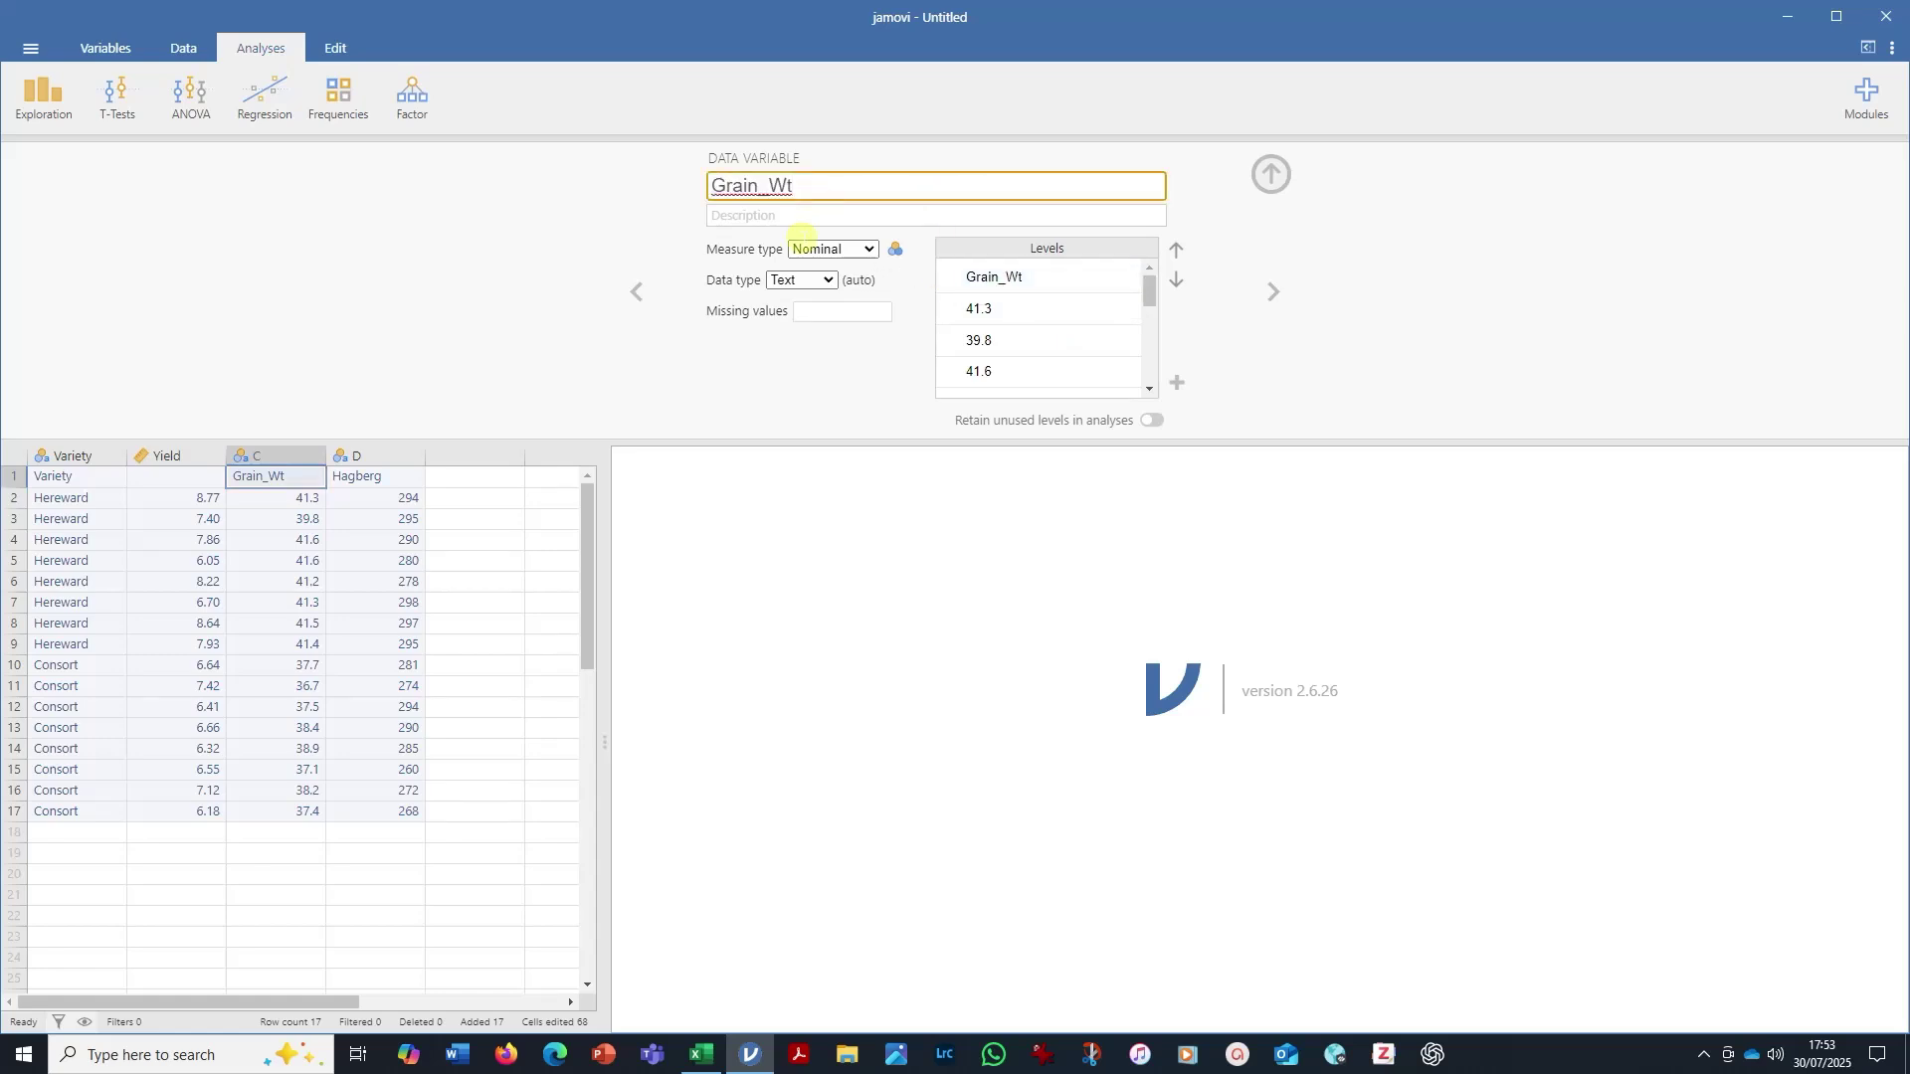
left_click(864, 251)
left_click(850, 313)
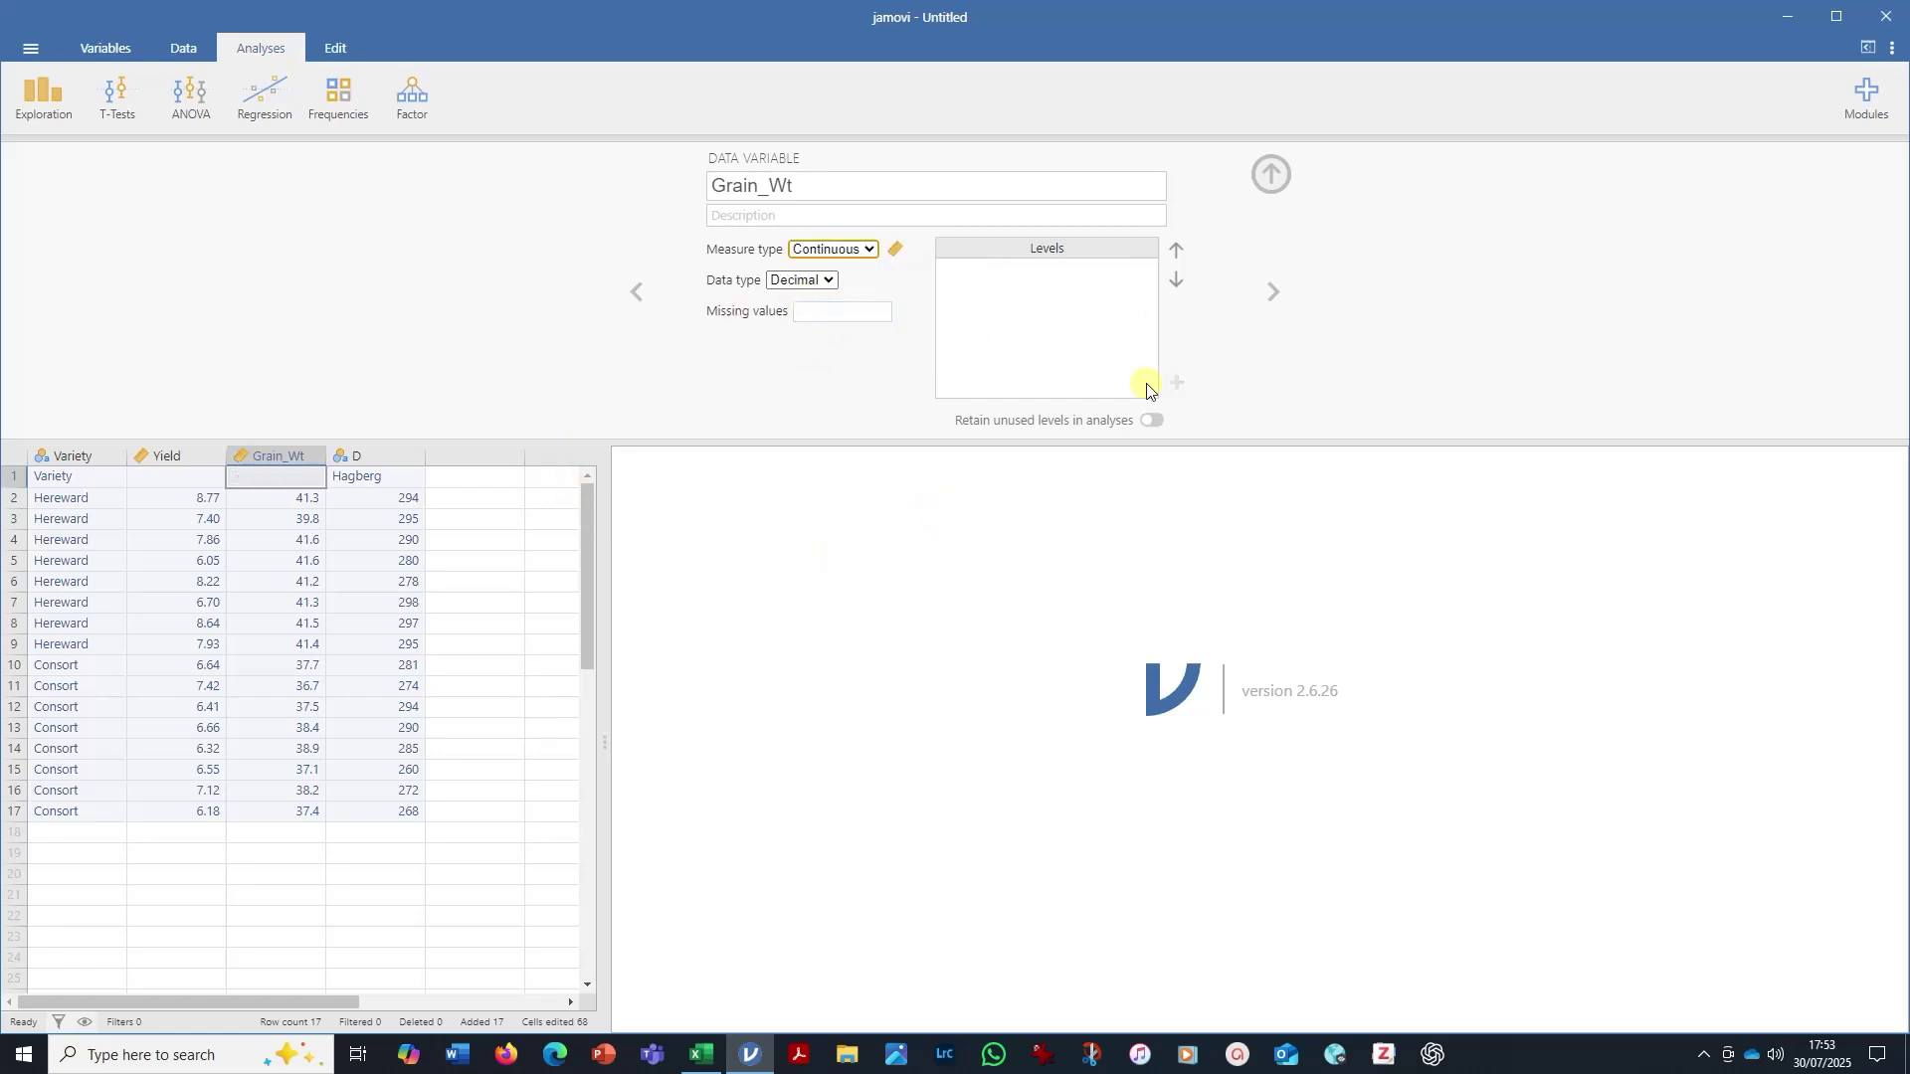
Step: Rename variable D as Hagberg, set its measure type to Continuous, and close the variable settings
left_click(1274, 292)
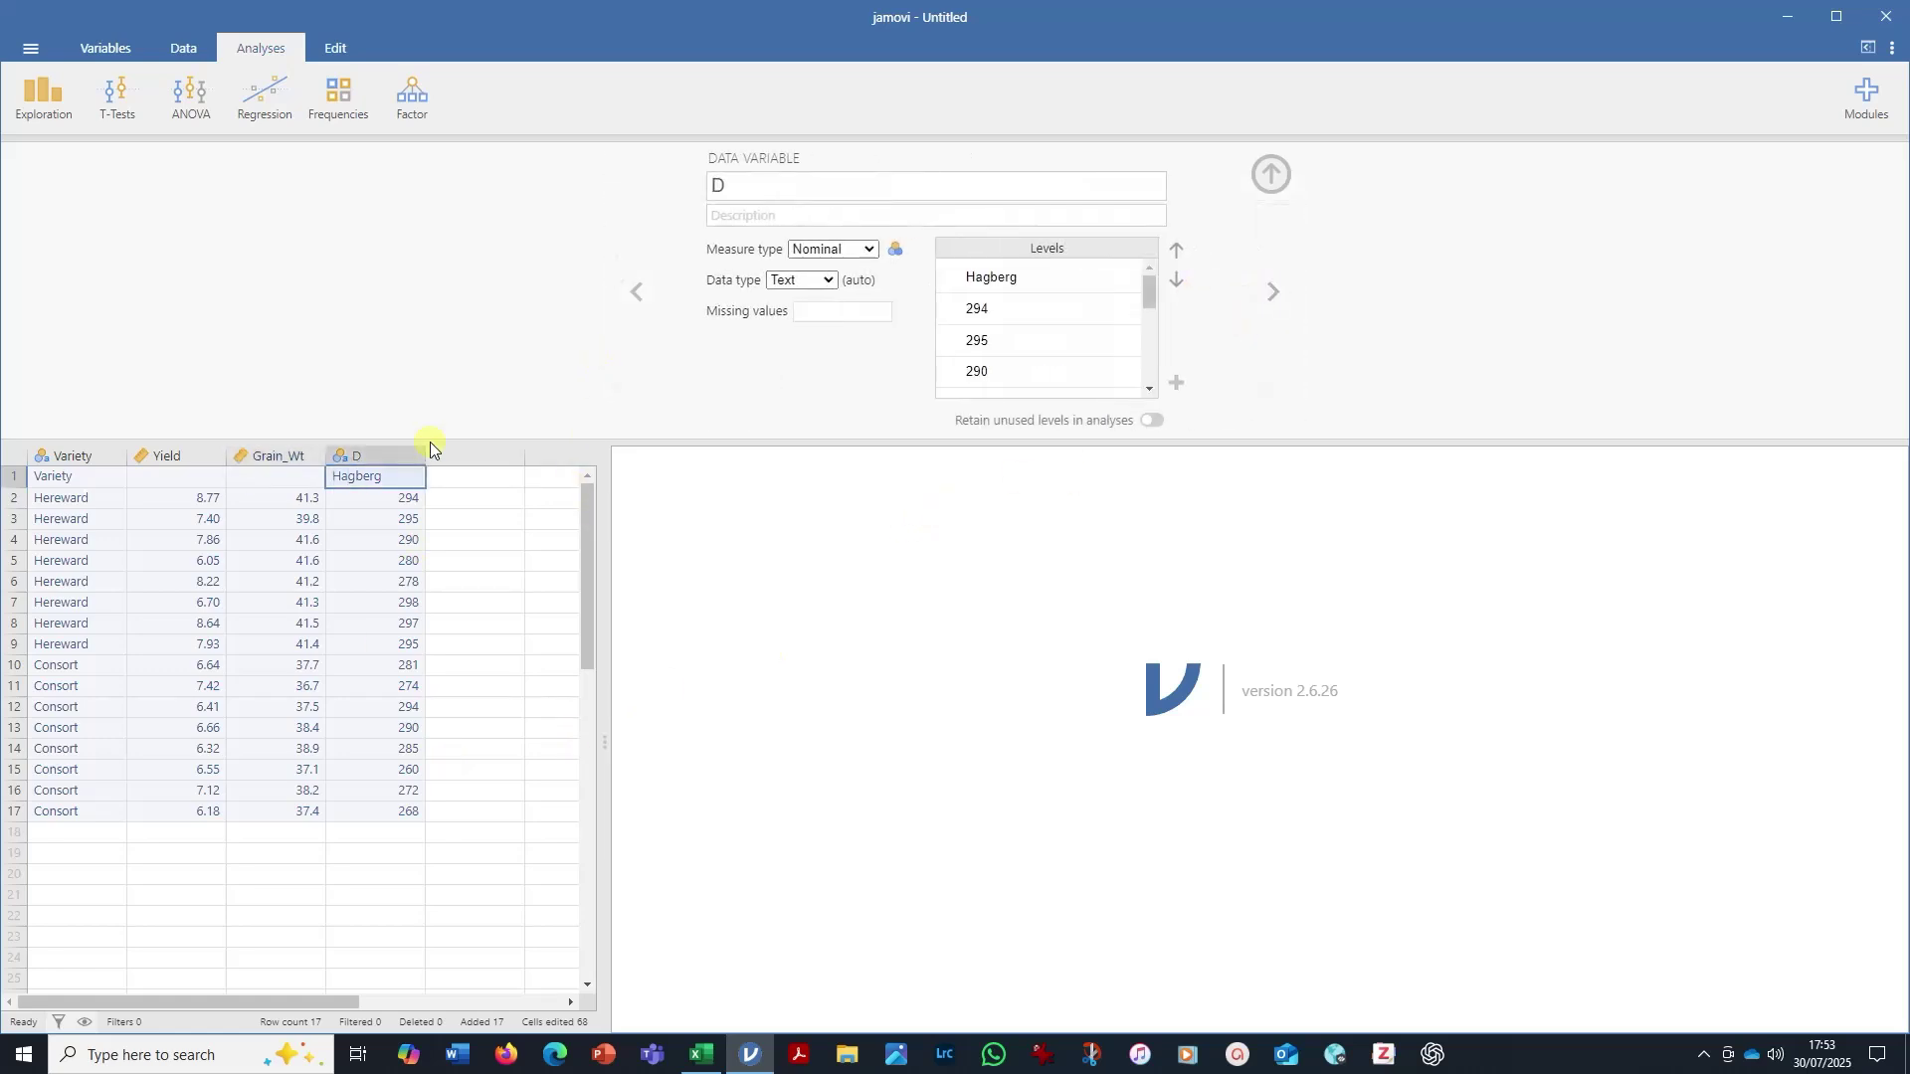
left_click(1010, 278)
left_click(803, 189)
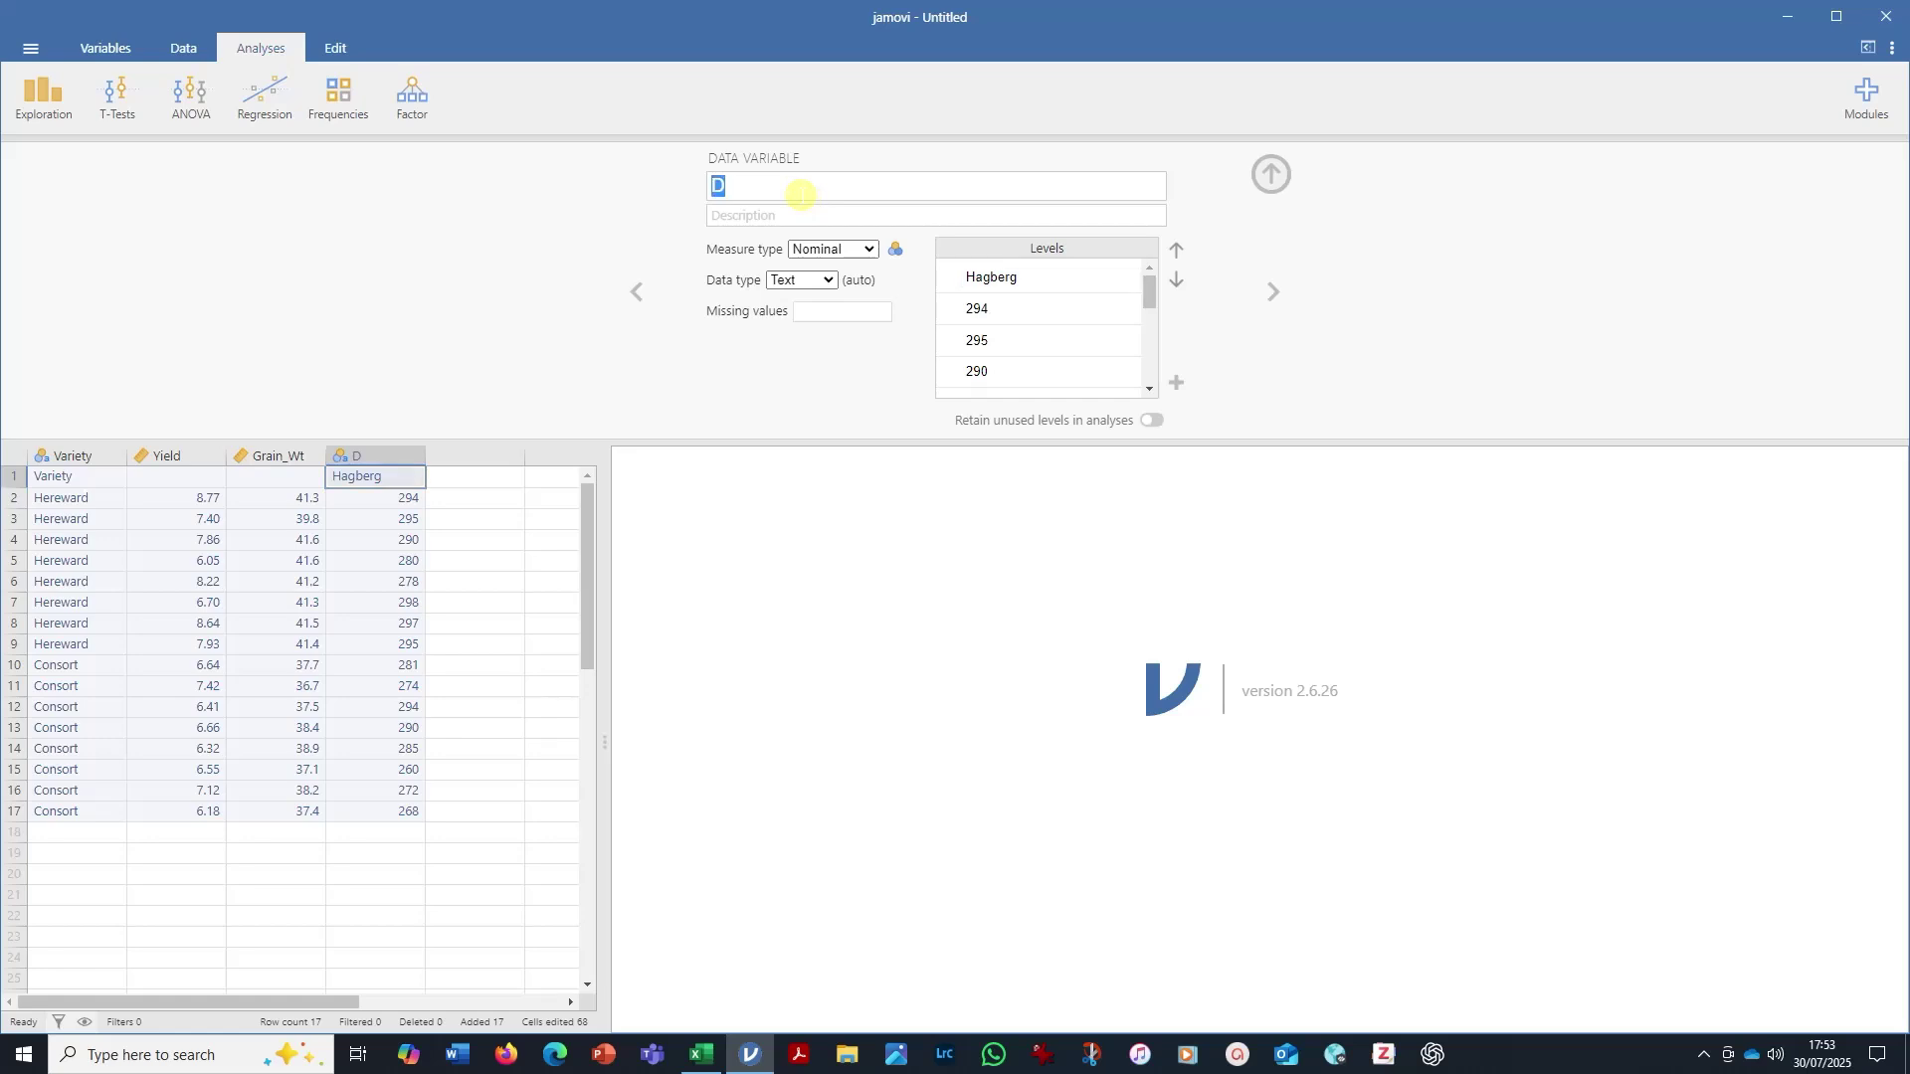
type("Hagberg")
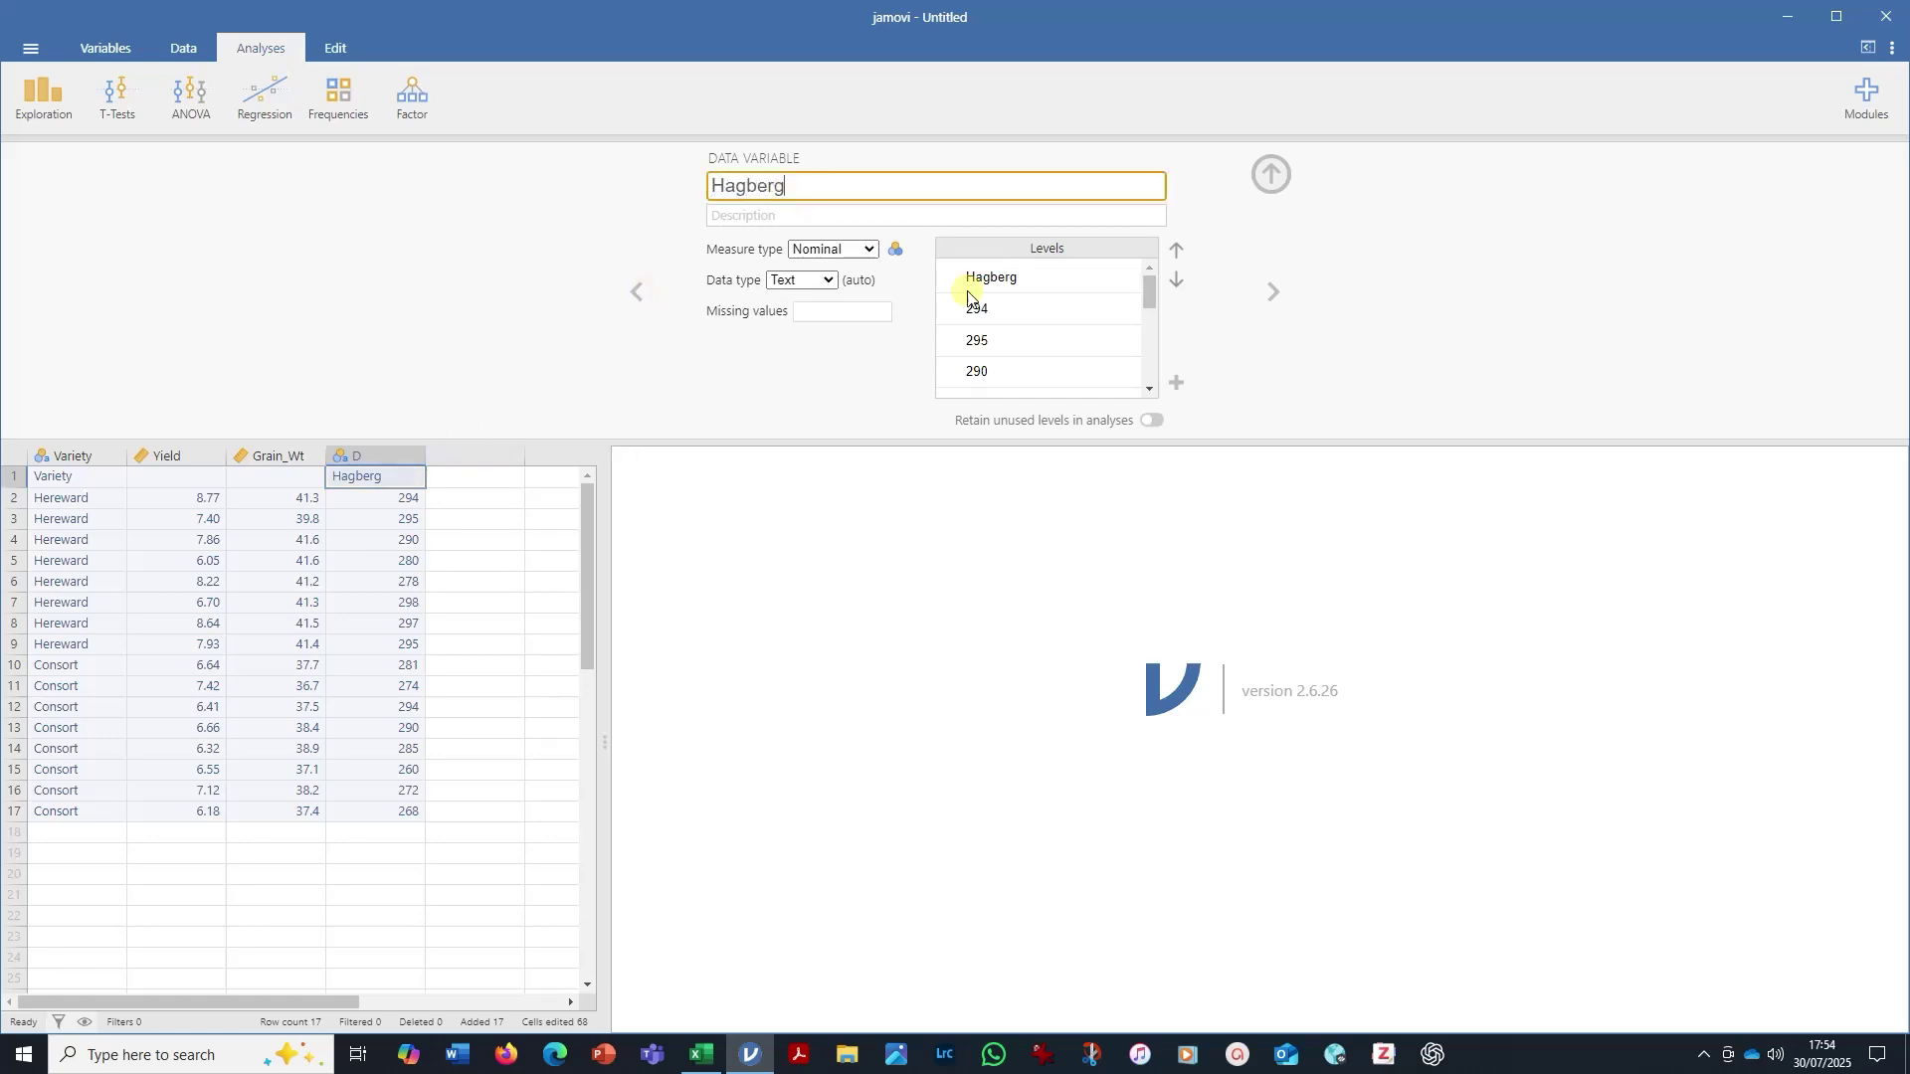
left_click(868, 249)
left_click(866, 336)
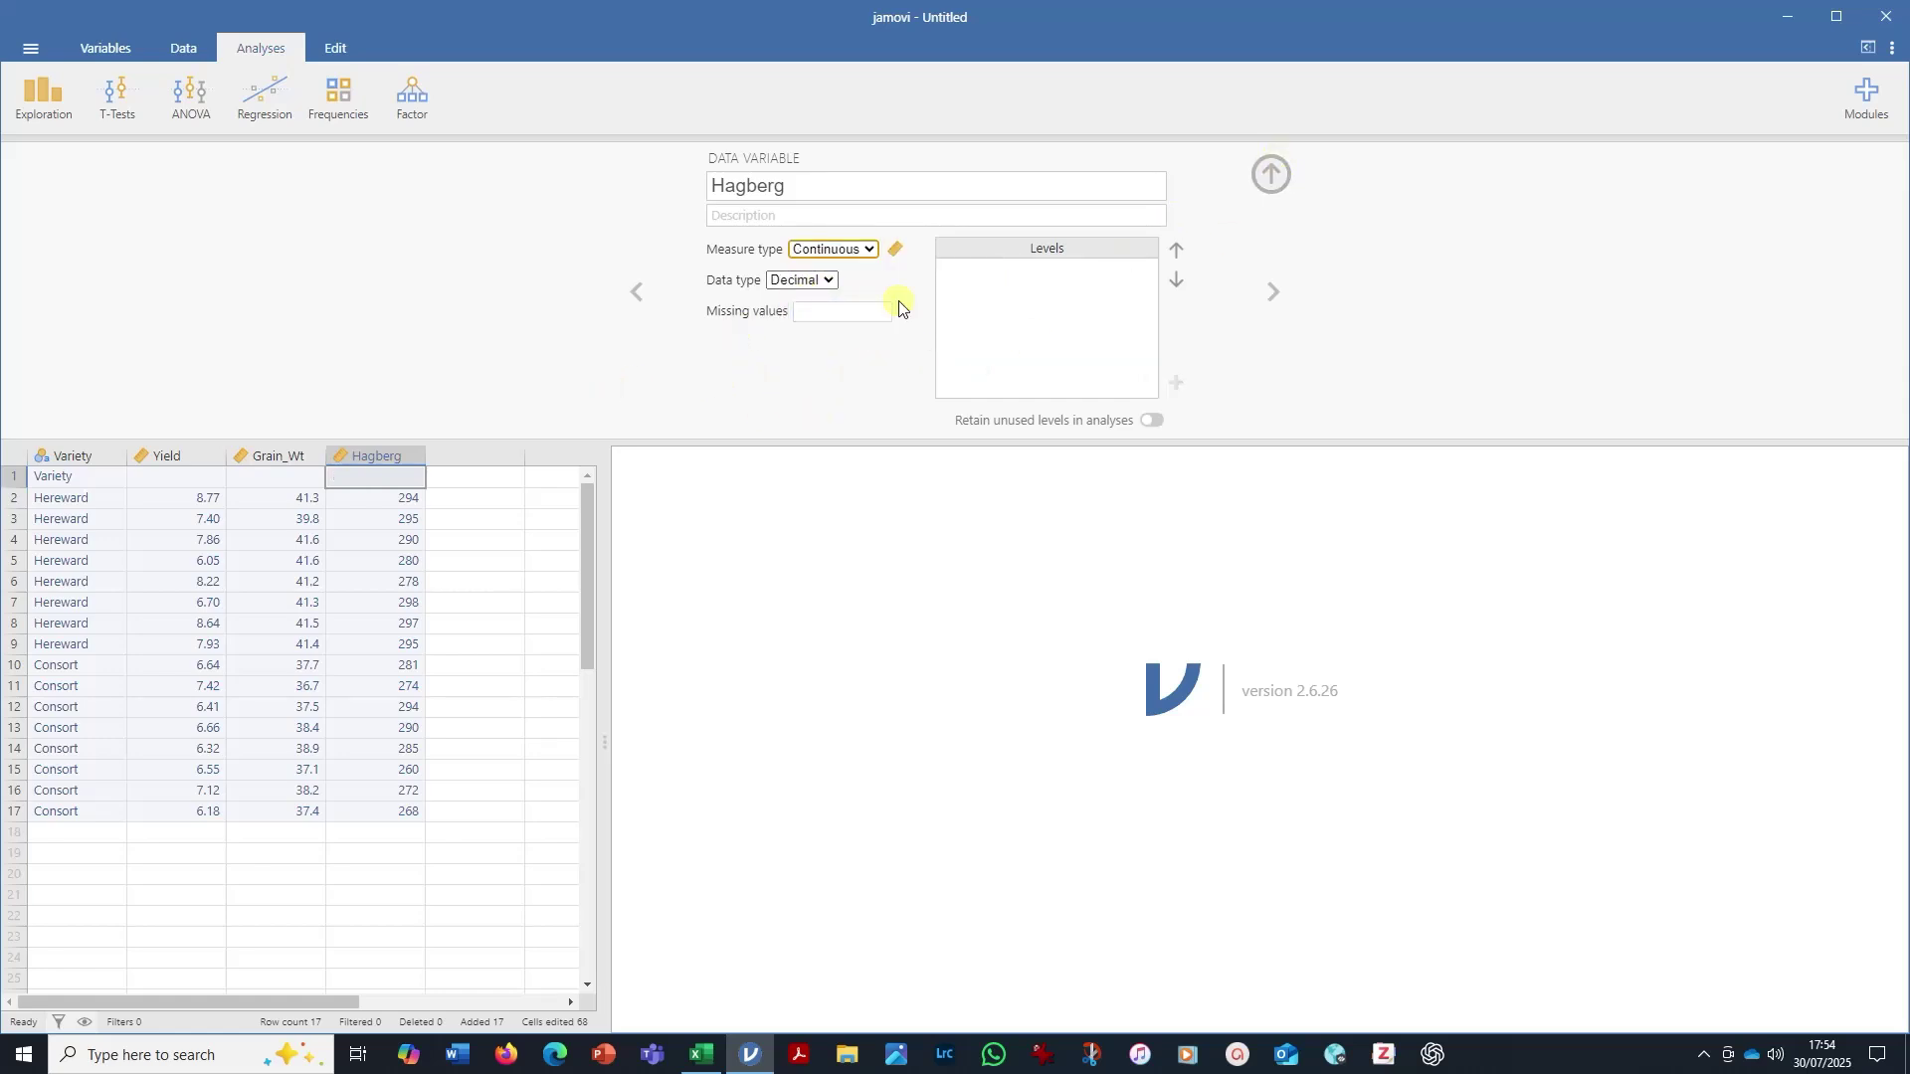
left_click(1272, 175)
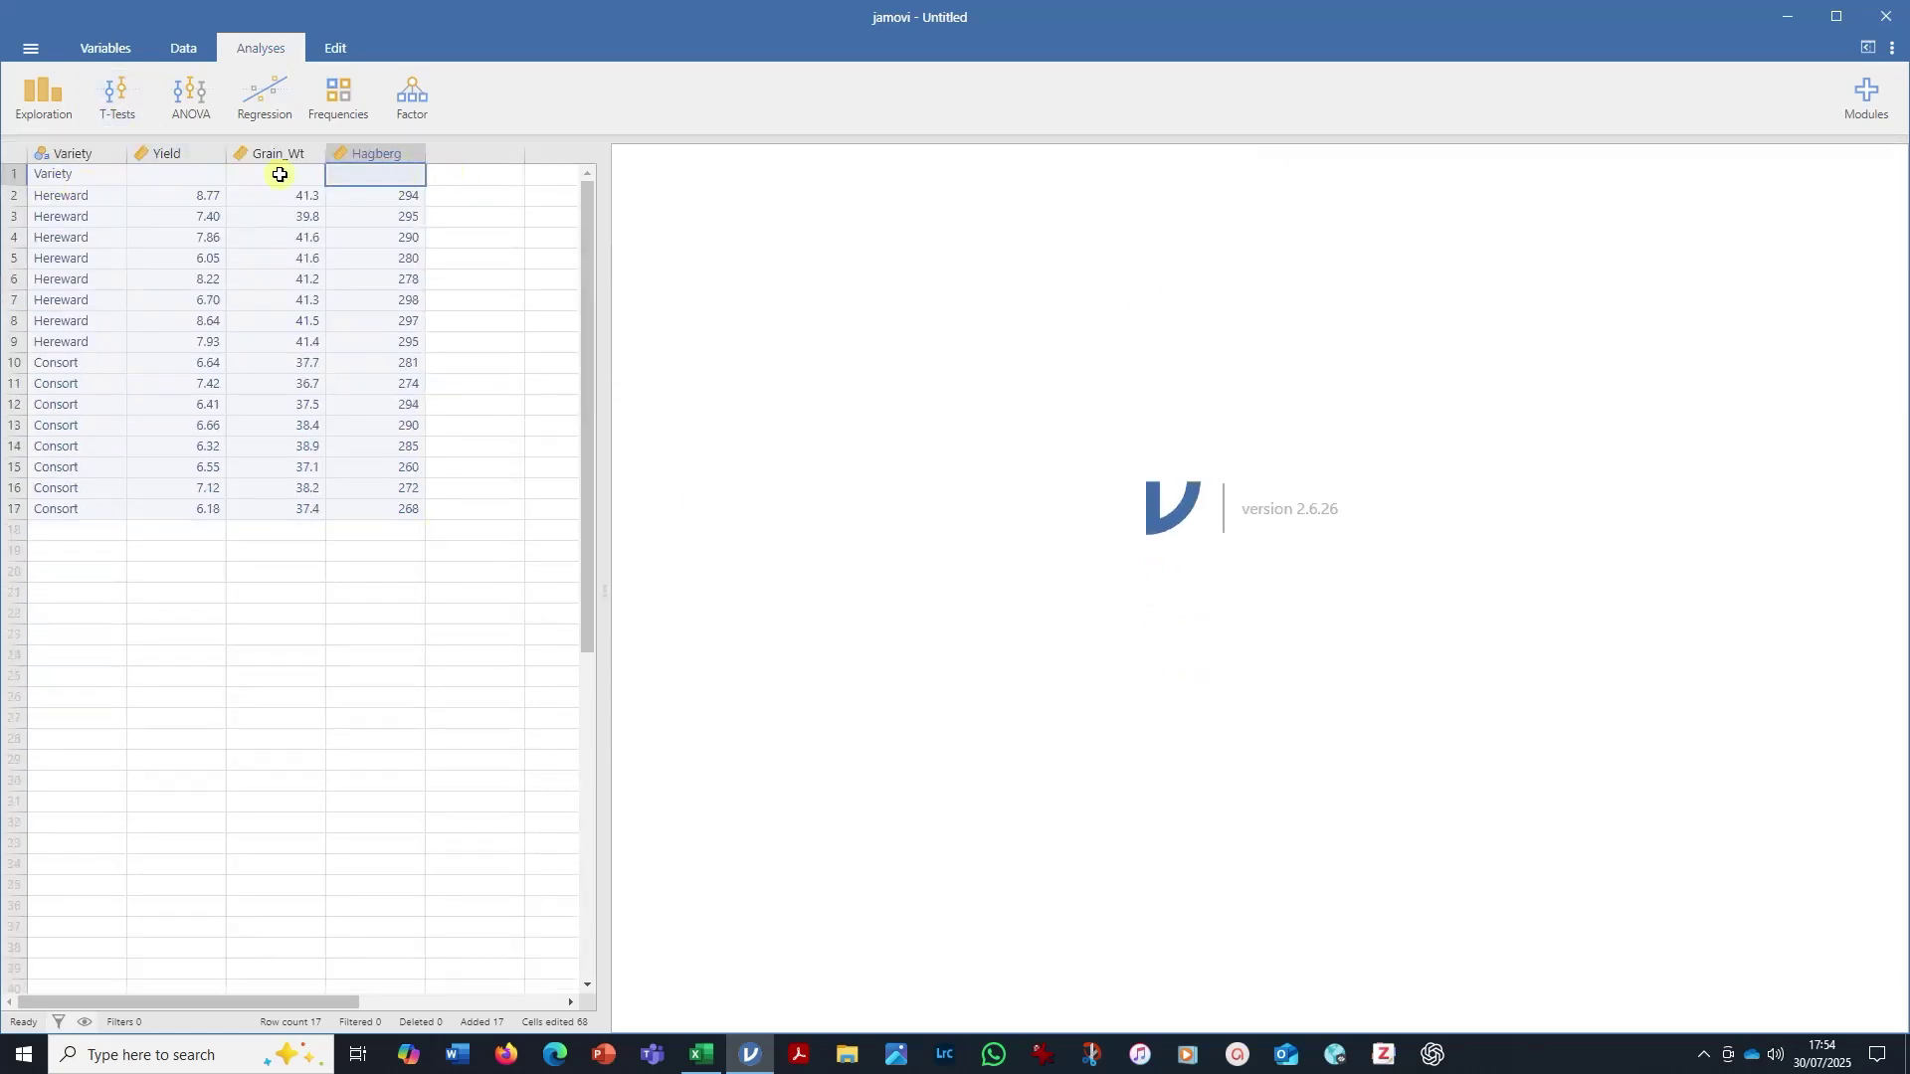
Step: Delete row 1, which holds the pasted column header, from the data set
left_click(7, 175)
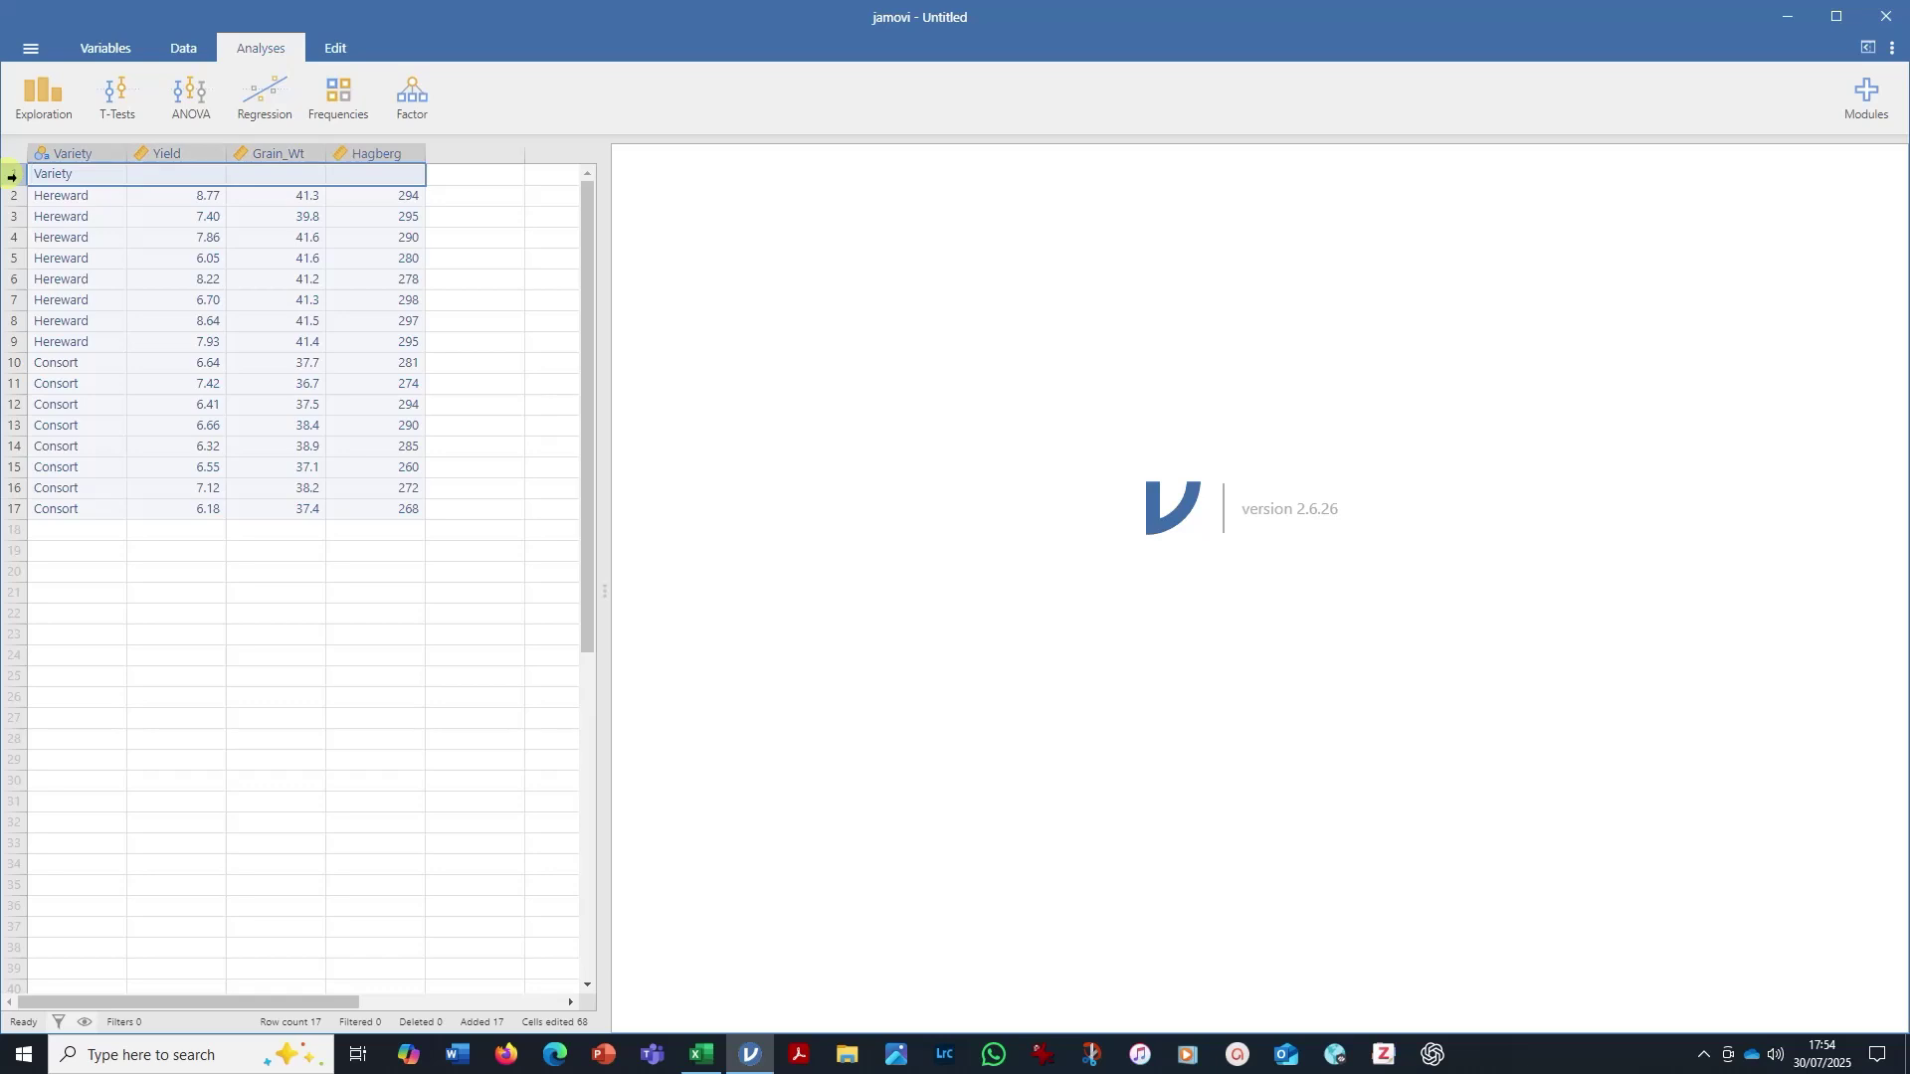
right_click(10, 176)
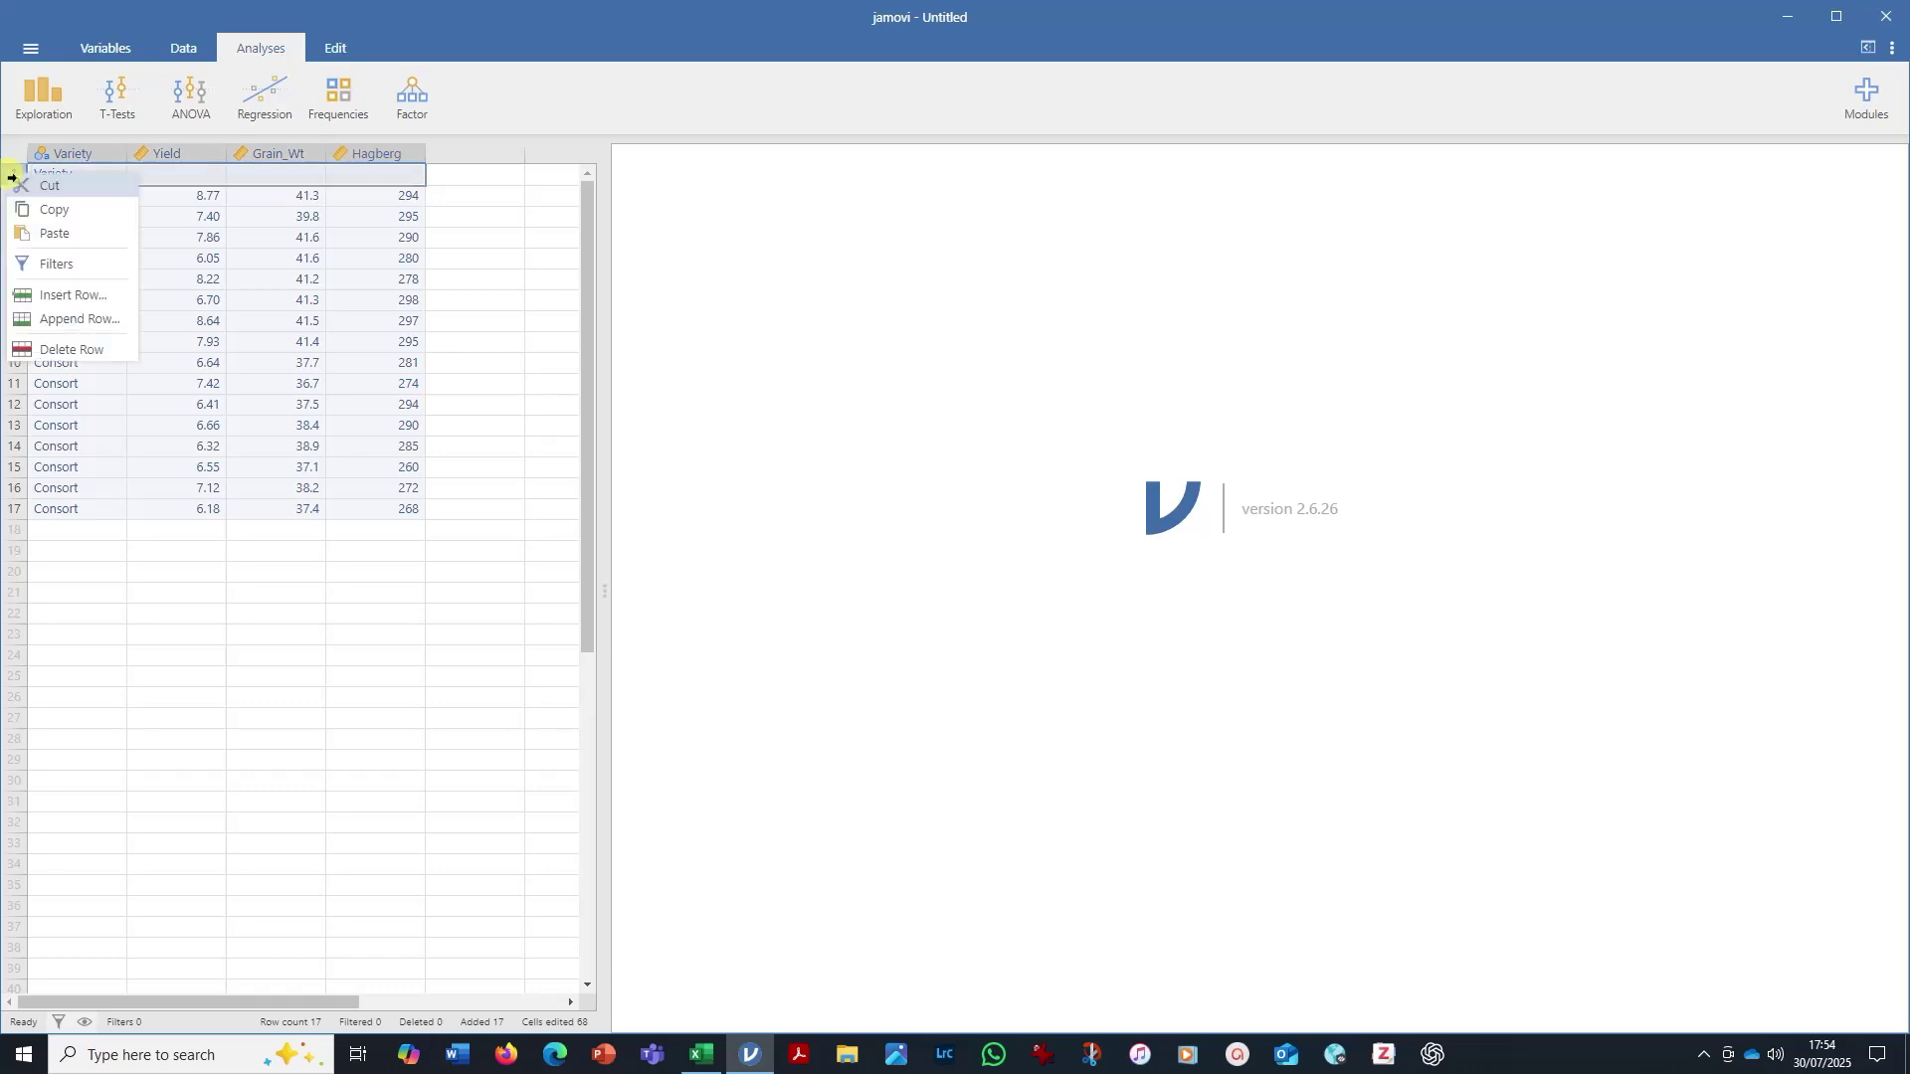
left_click(69, 350)
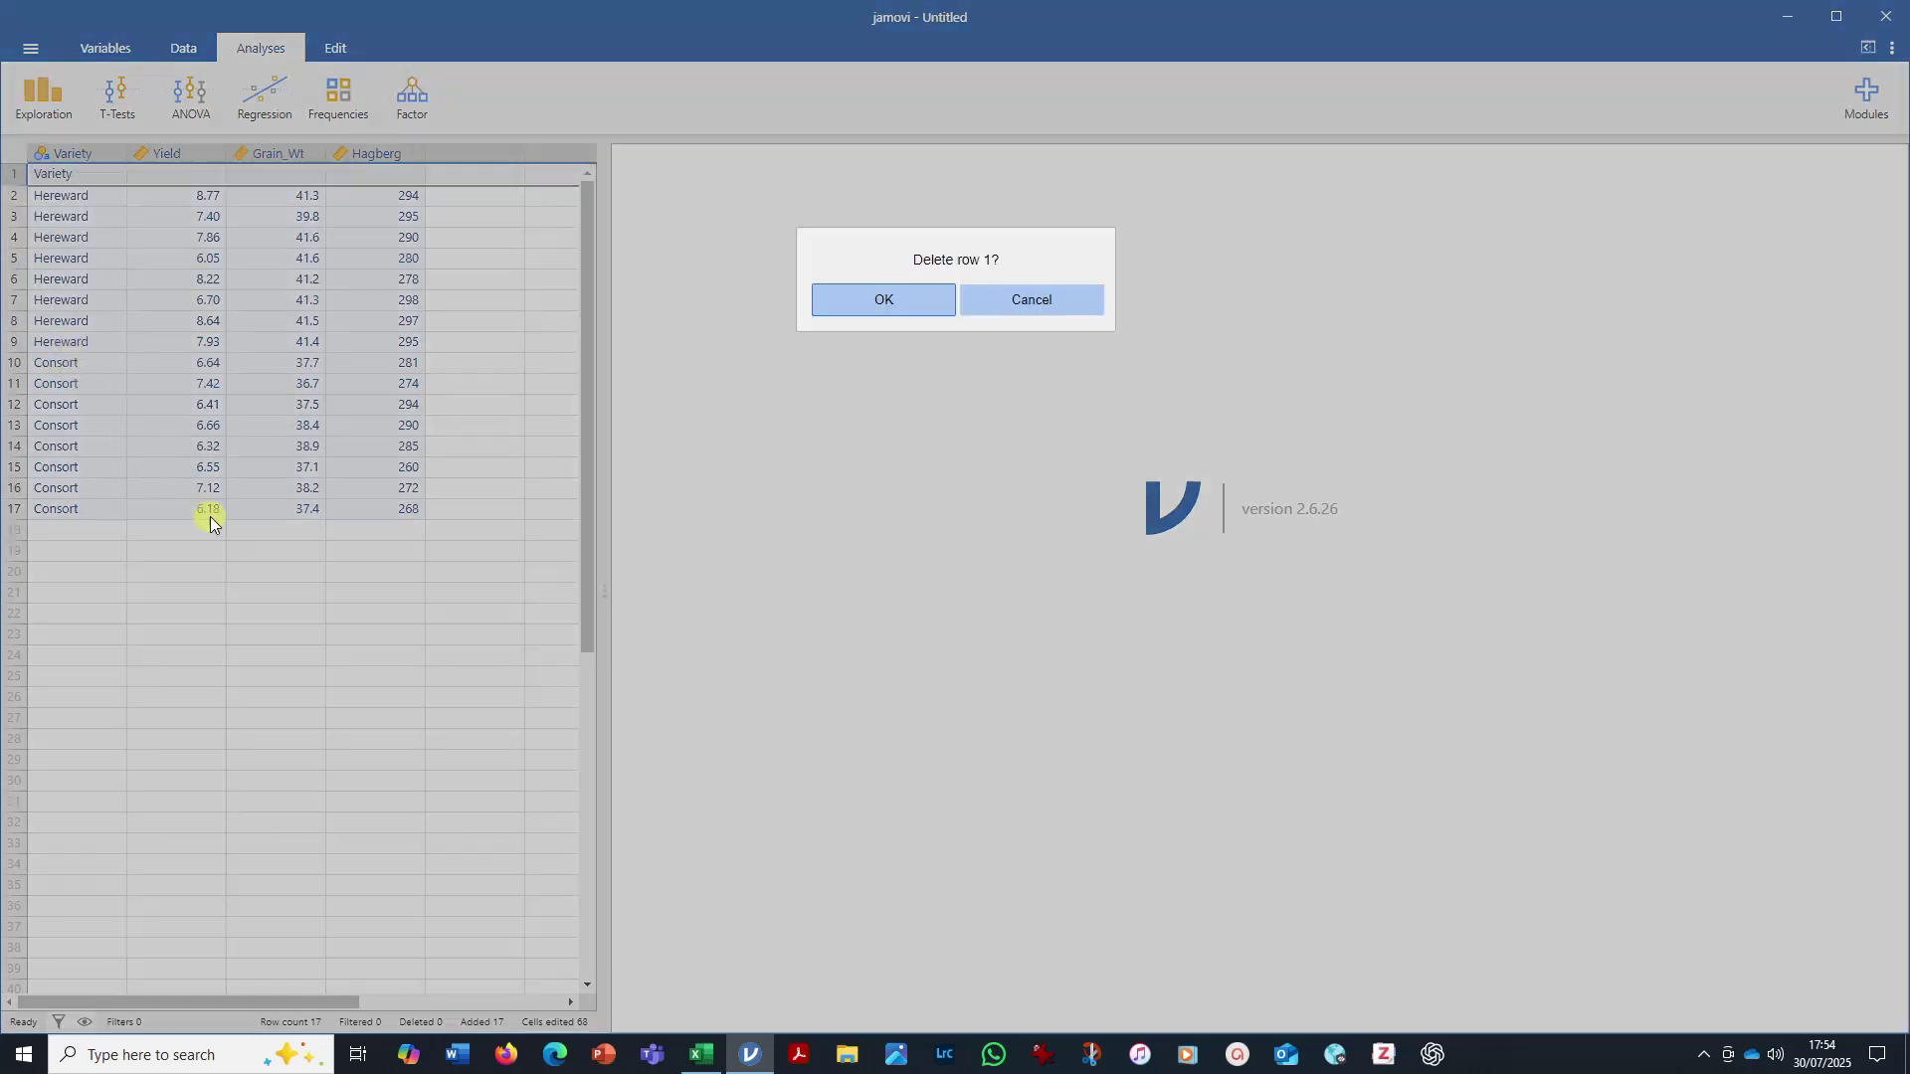
left_click(893, 306)
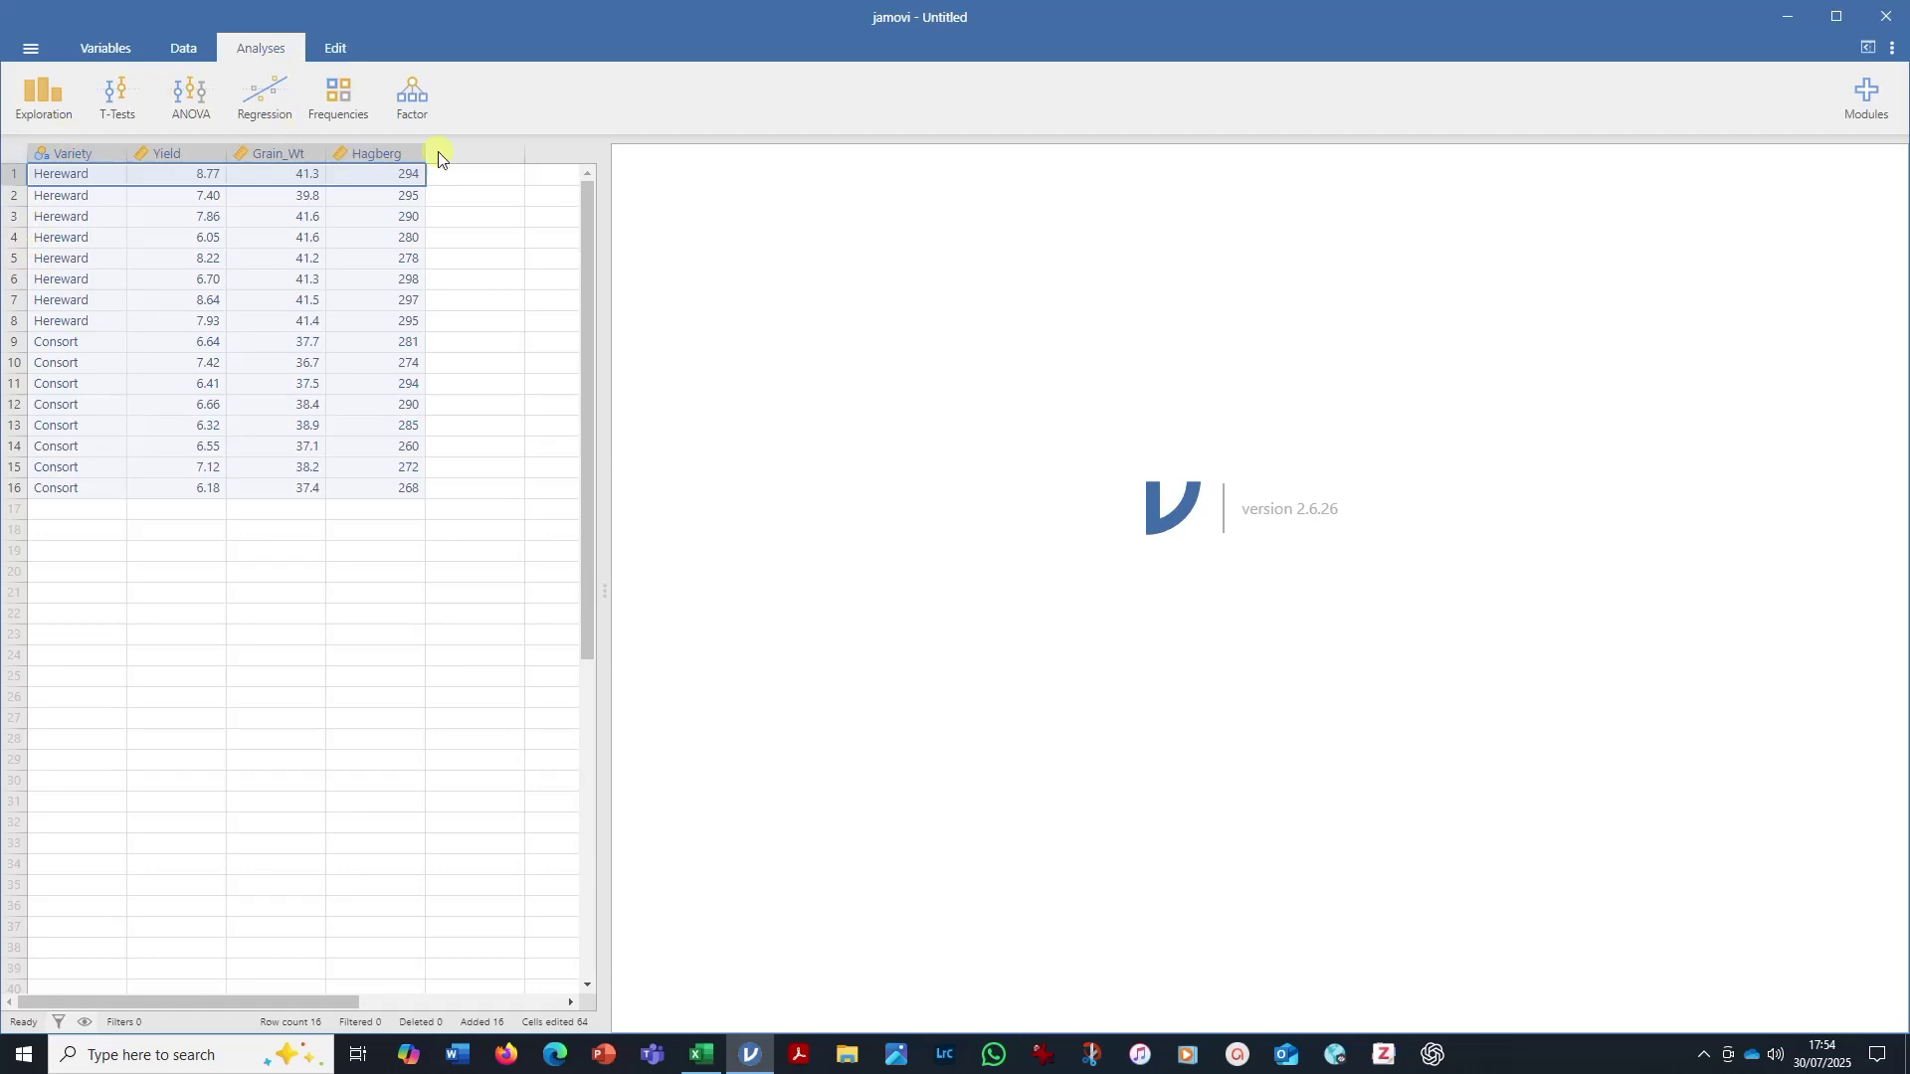